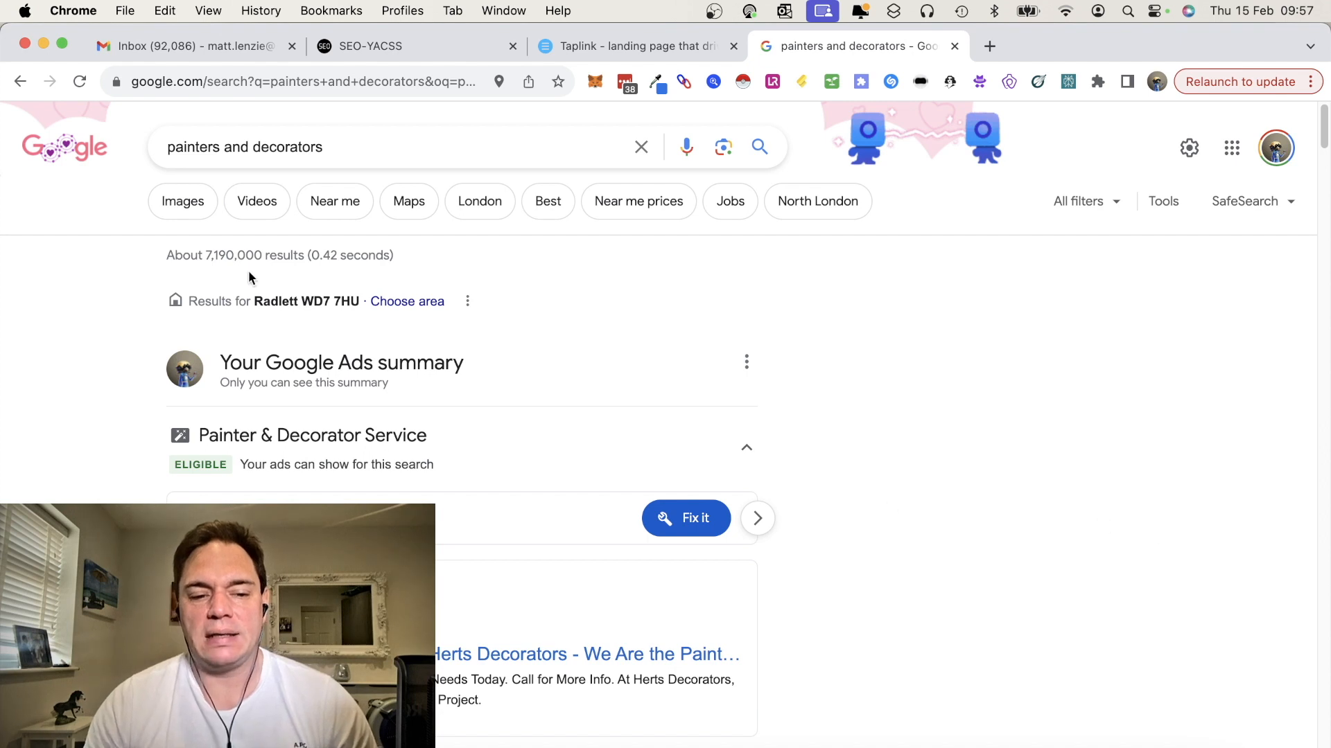
Switch the painters and decorators search to image results
click(344, 144)
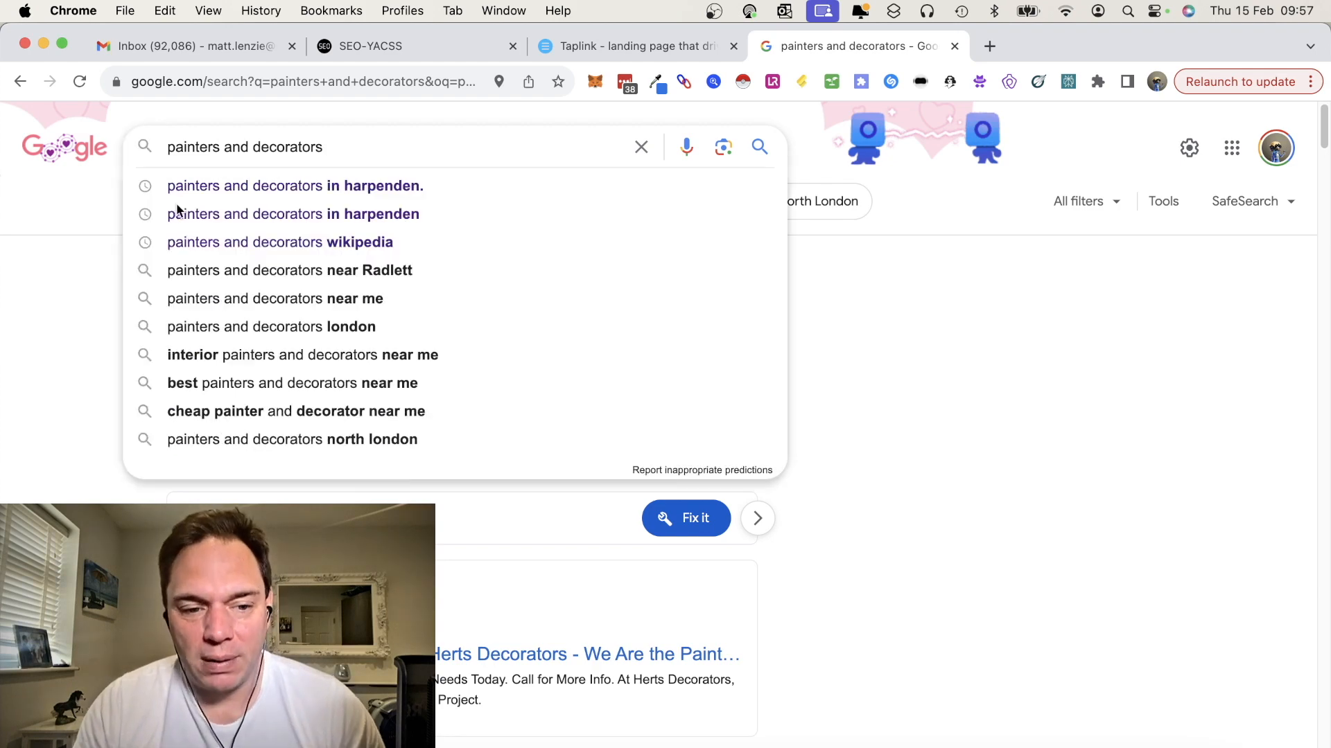
click(102, 252)
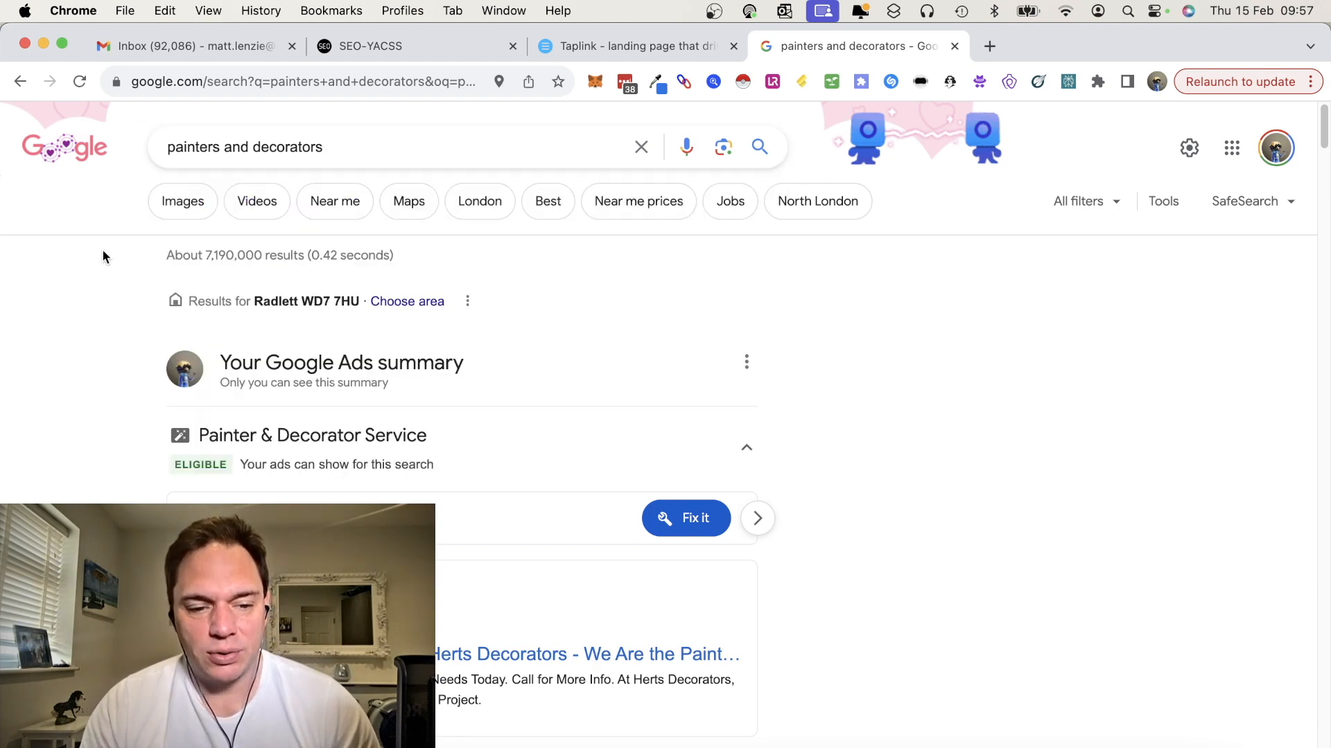
click(184, 202)
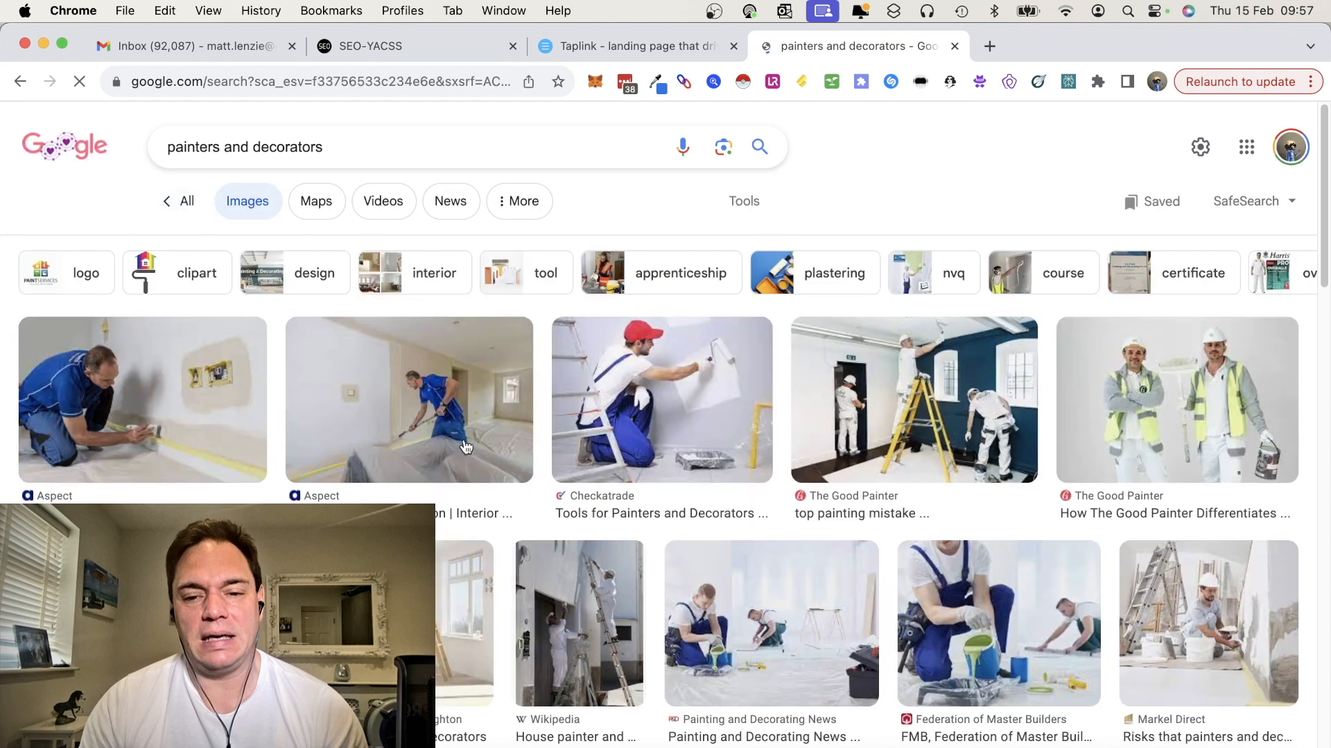
Browse the painters and decorators image results for a suitable photo
scroll(666, 428, down, 3)
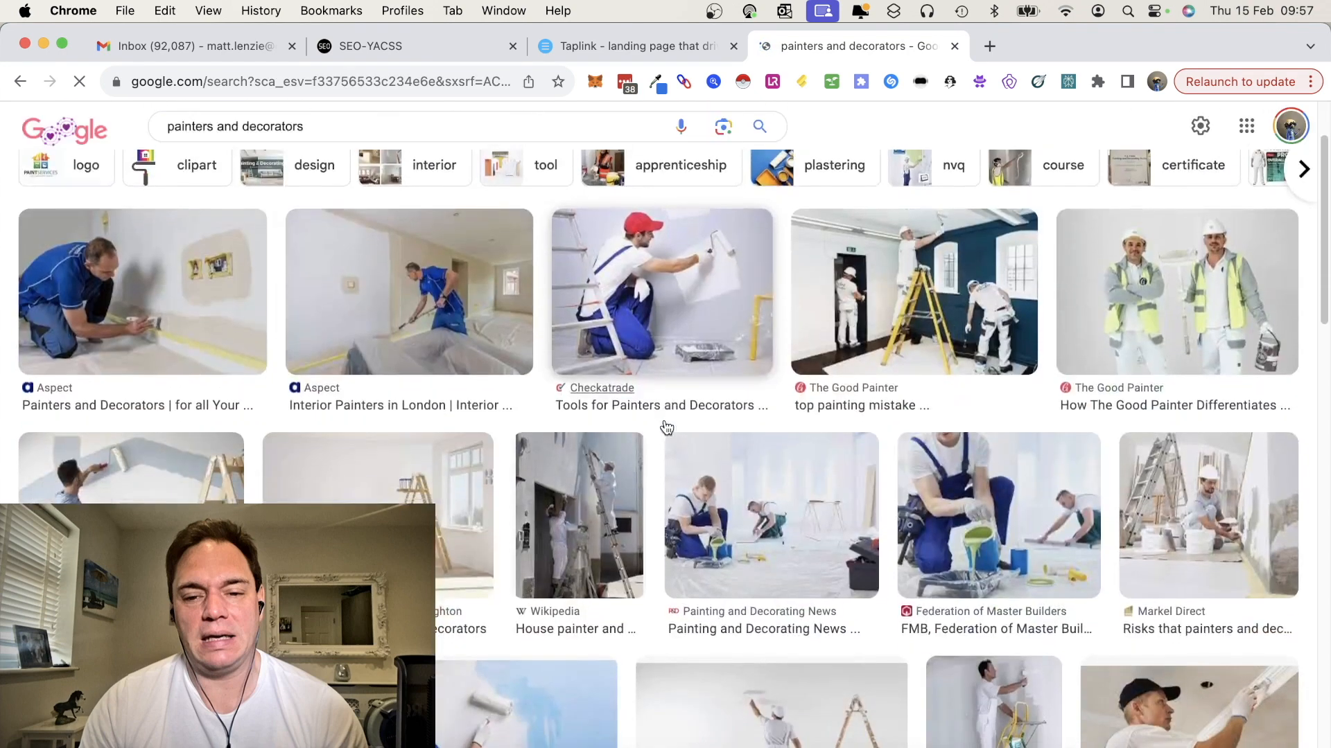
scroll(665, 423, down, 5)
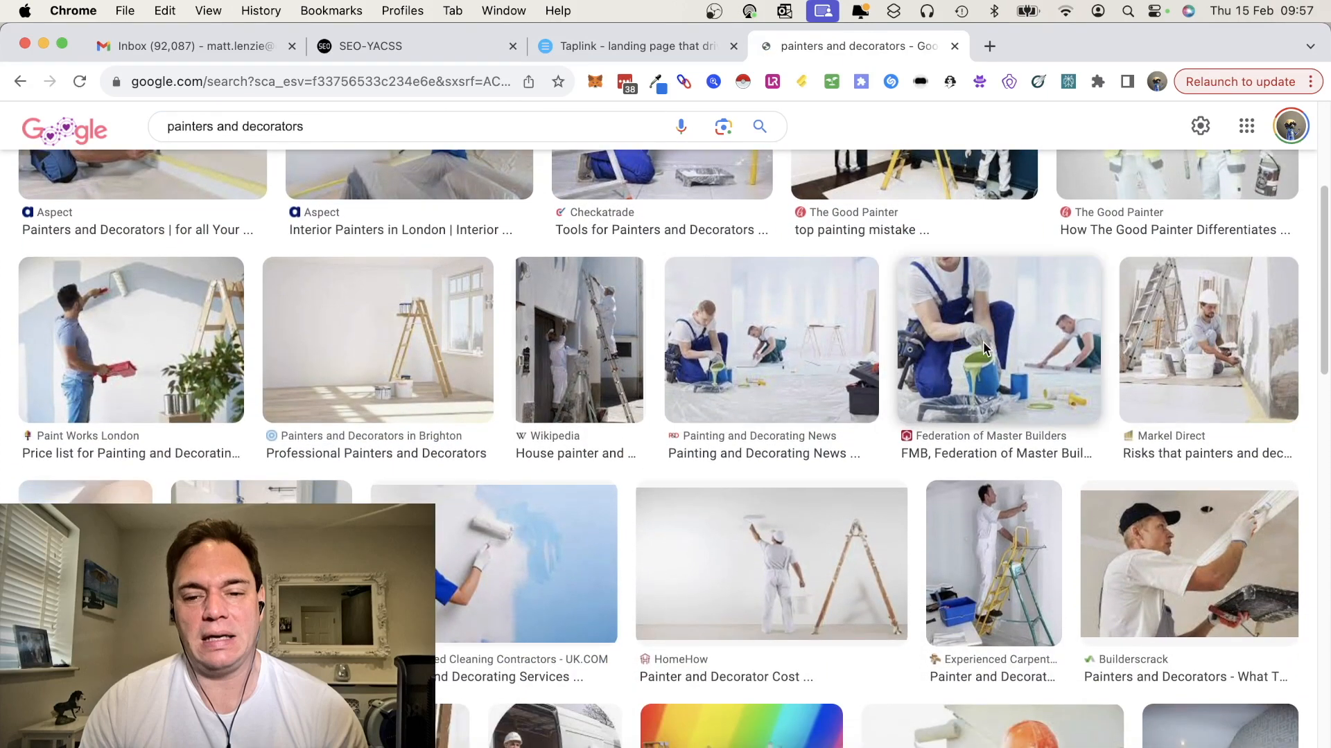
scroll(885, 502, down, 10)
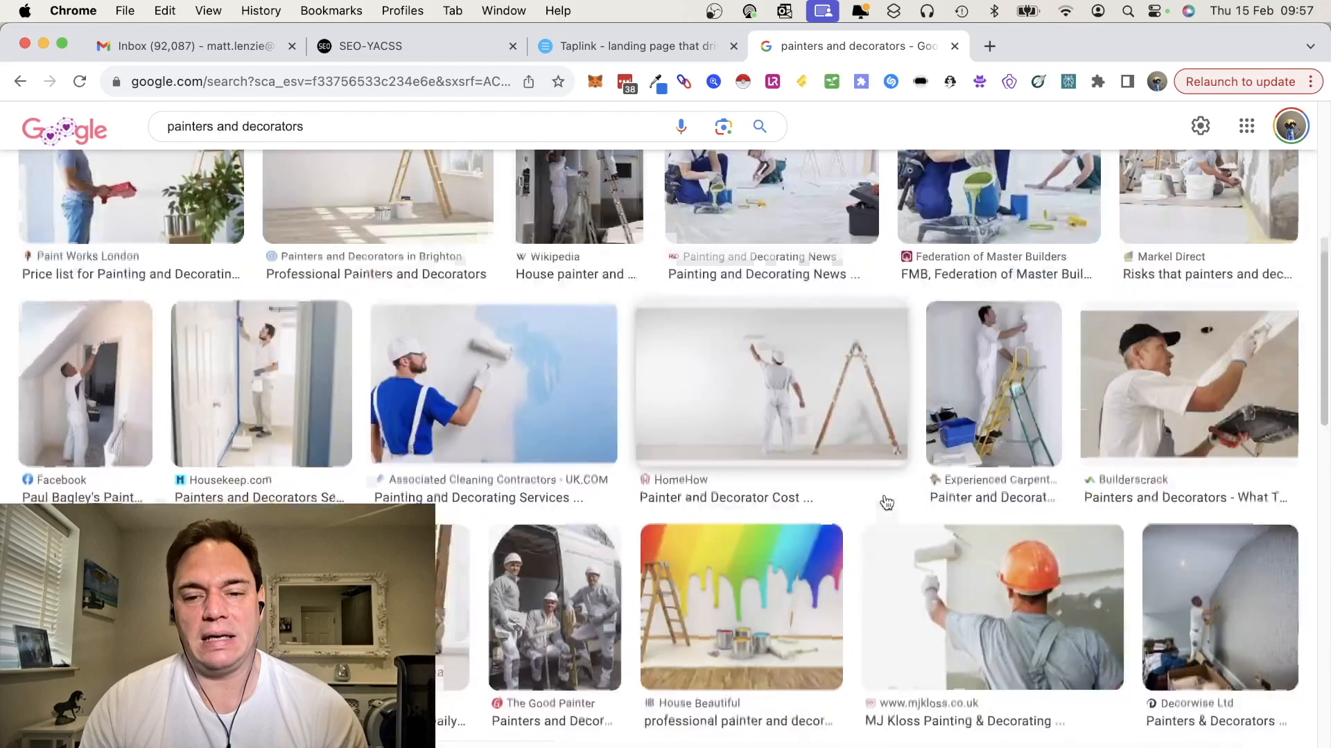
scroll(886, 503, down, 1)
scroll(885, 497, down, 3)
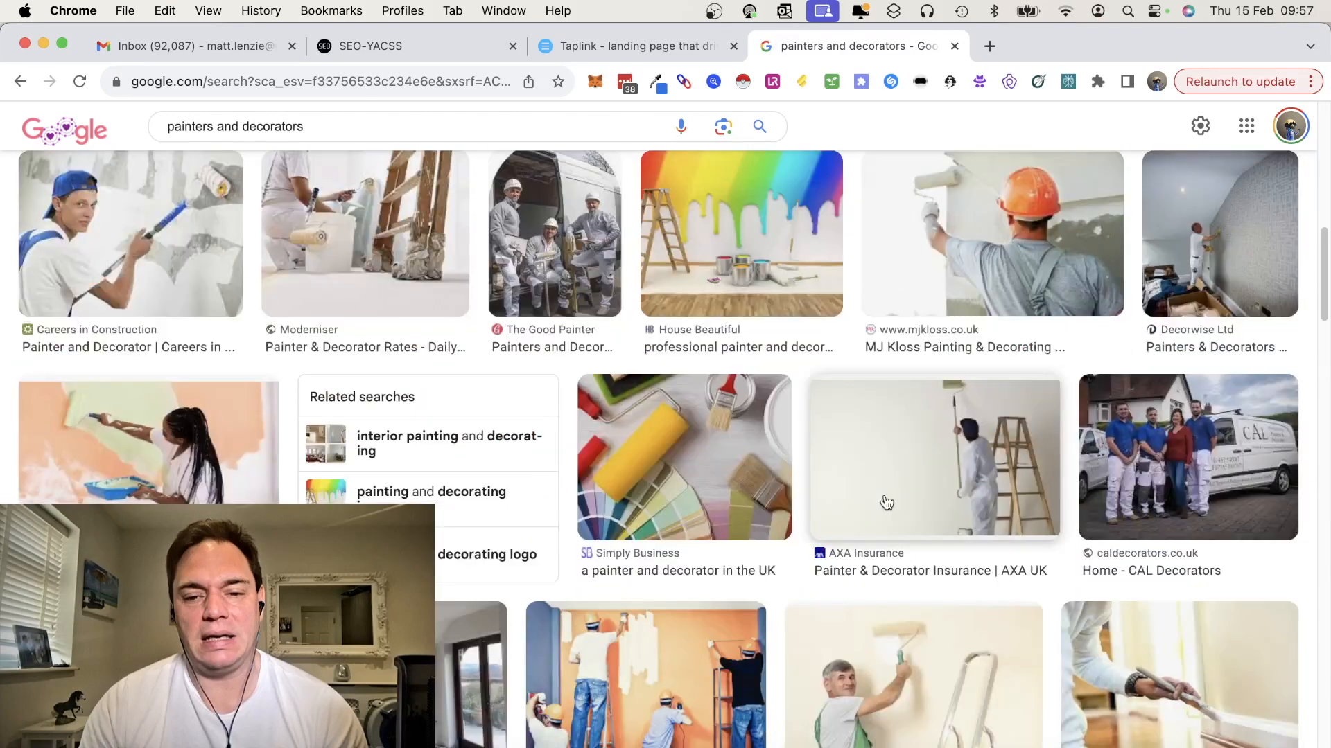
scroll(886, 502, down, 2)
scroll(886, 503, down, 3)
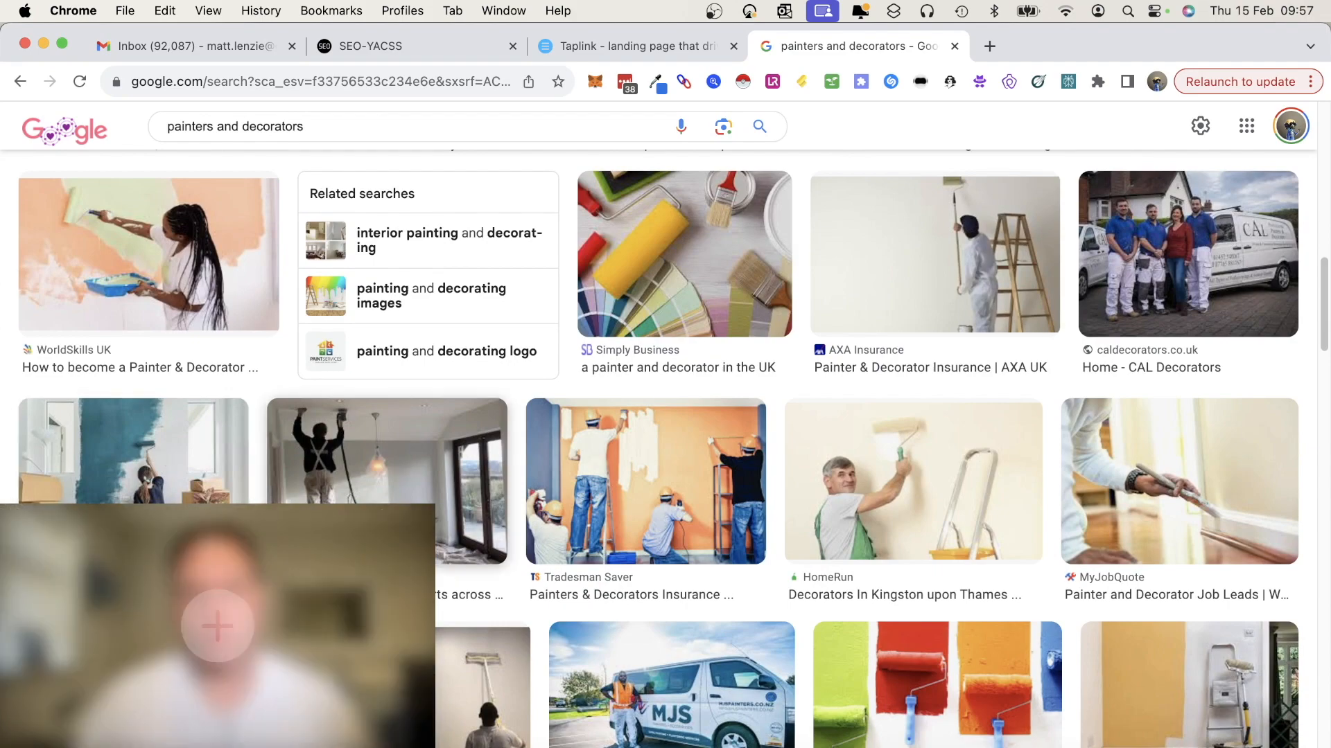
scroll(659, 449, down, 7)
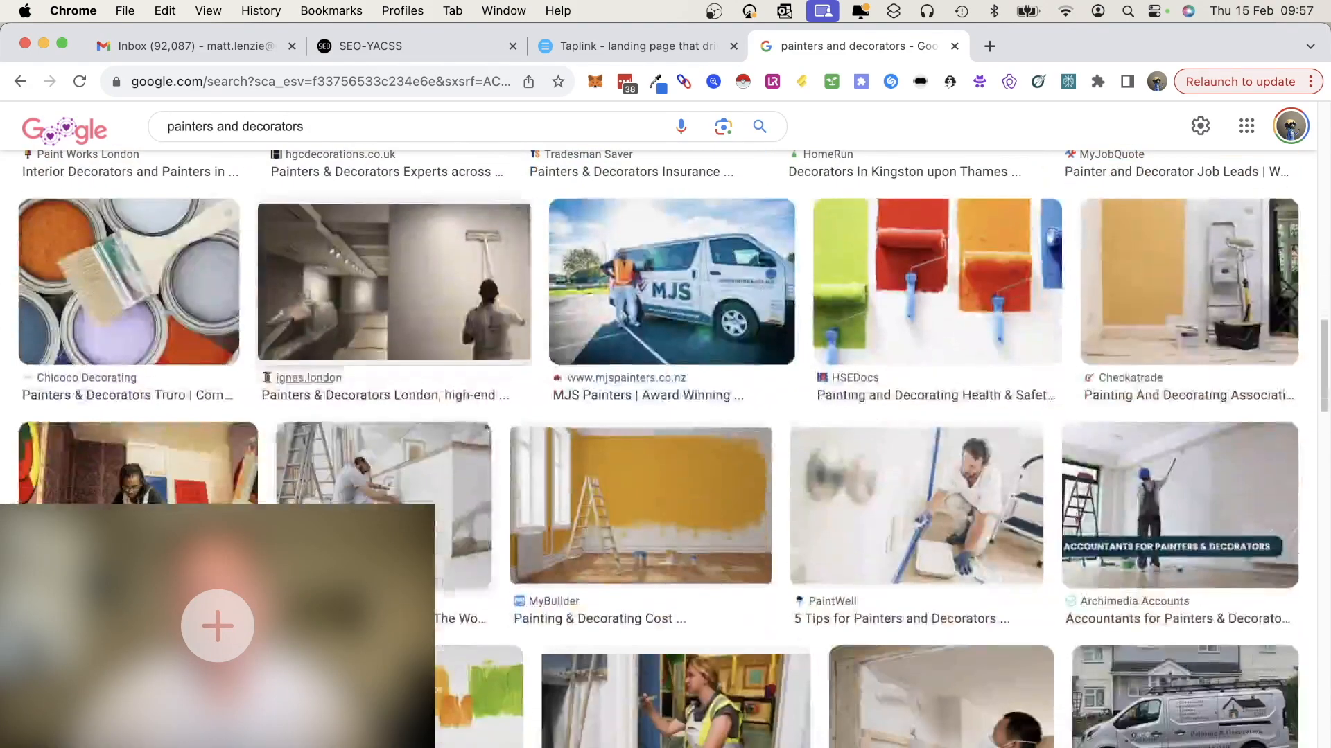
scroll(658, 450, down, 6)
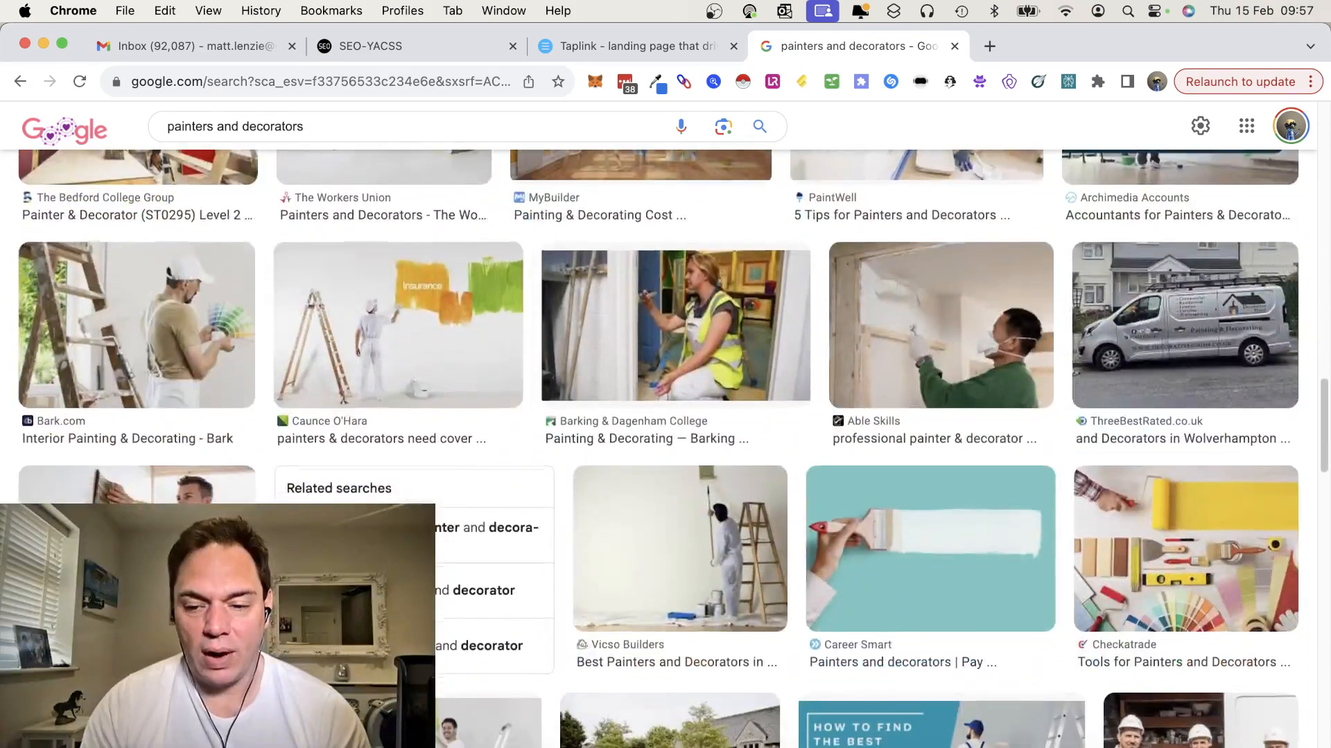
scroll(658, 450, down, 1)
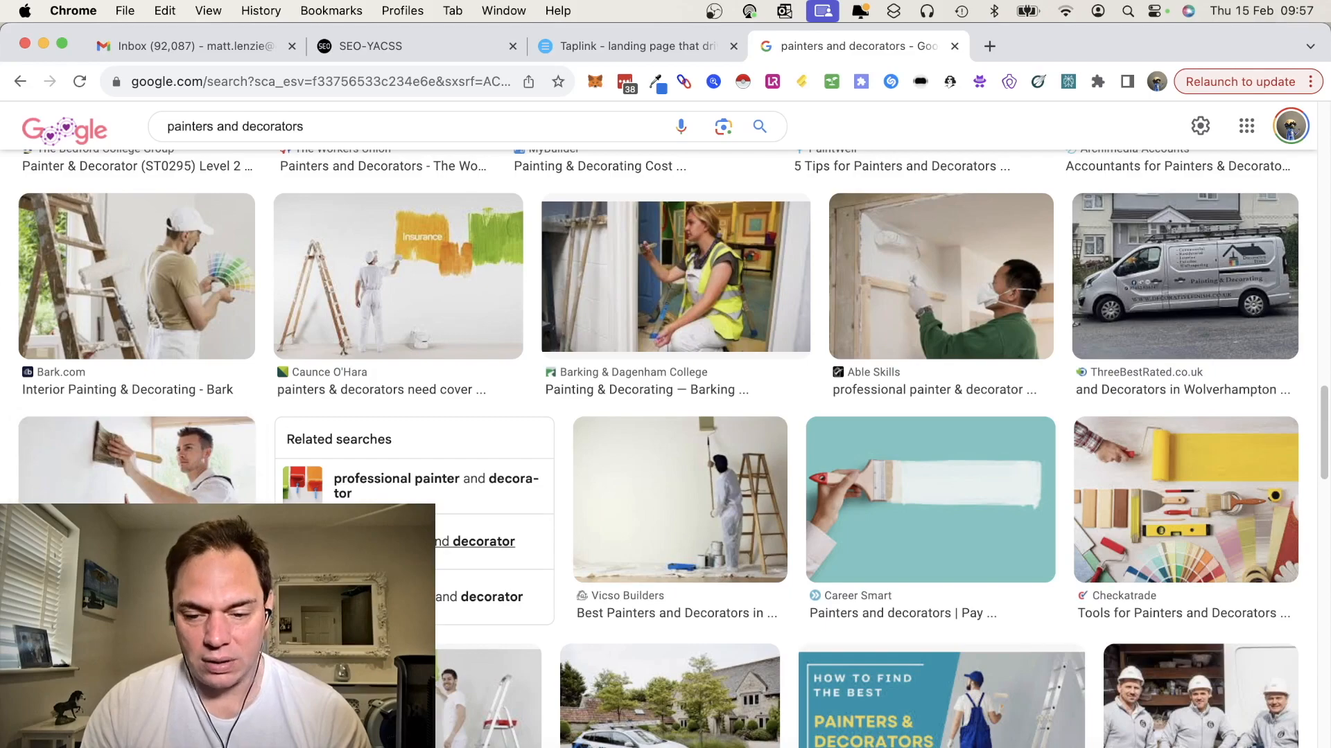
scroll(665, 449, down, 6)
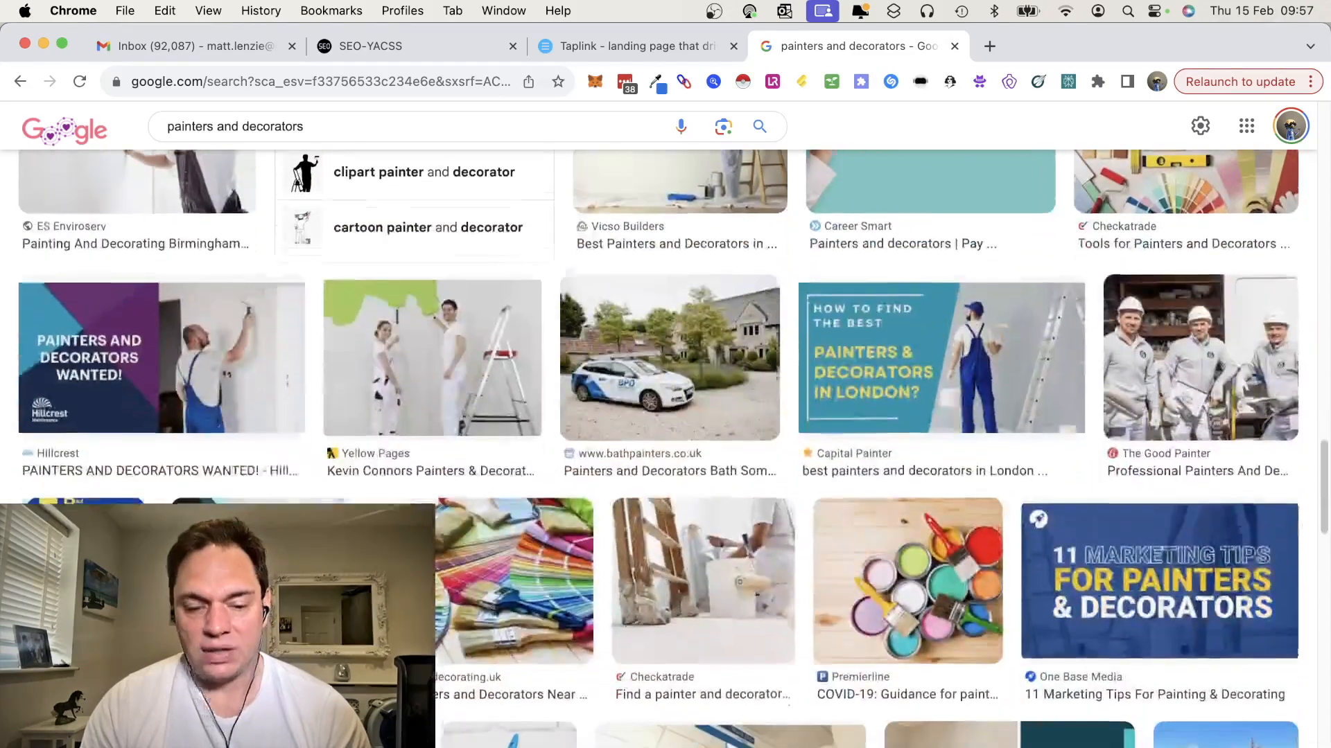
scroll(665, 449, down, 5)
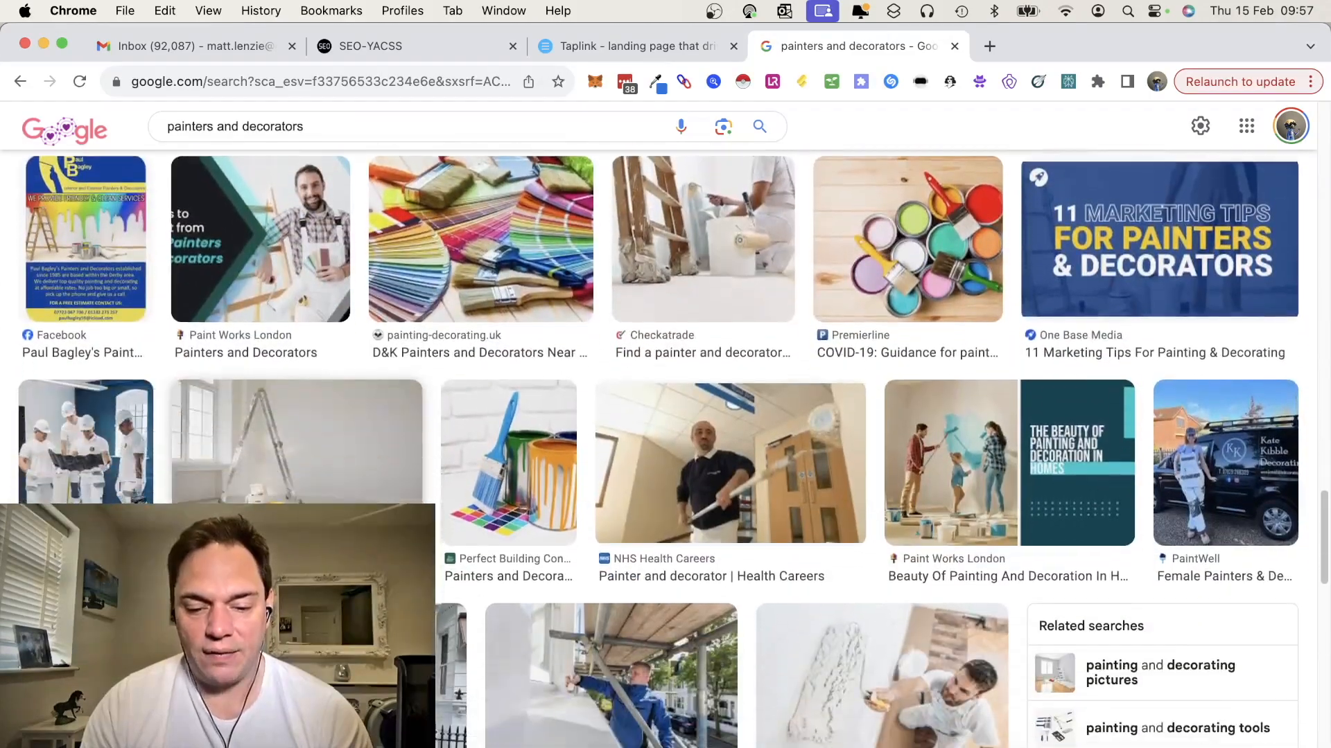
scroll(666, 449, down, 7)
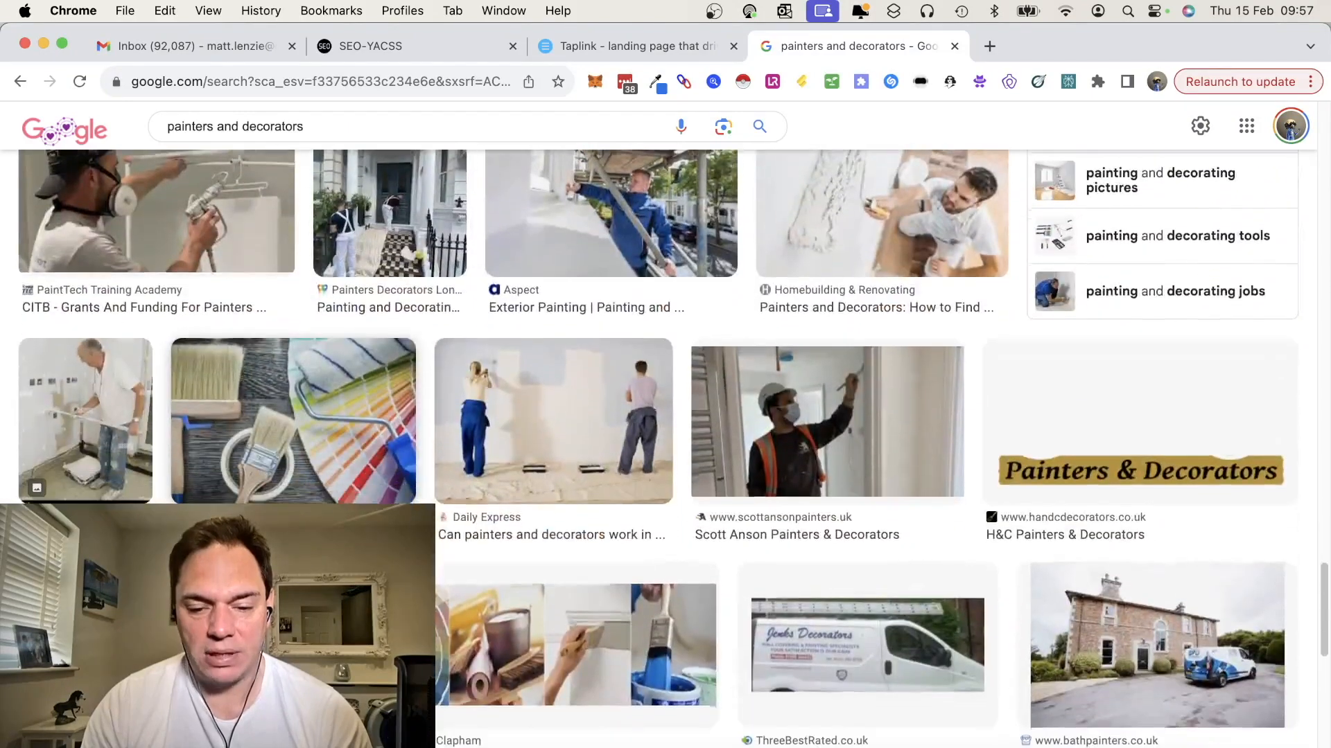
scroll(665, 449, down, 1)
scroll(665, 449, down, 2)
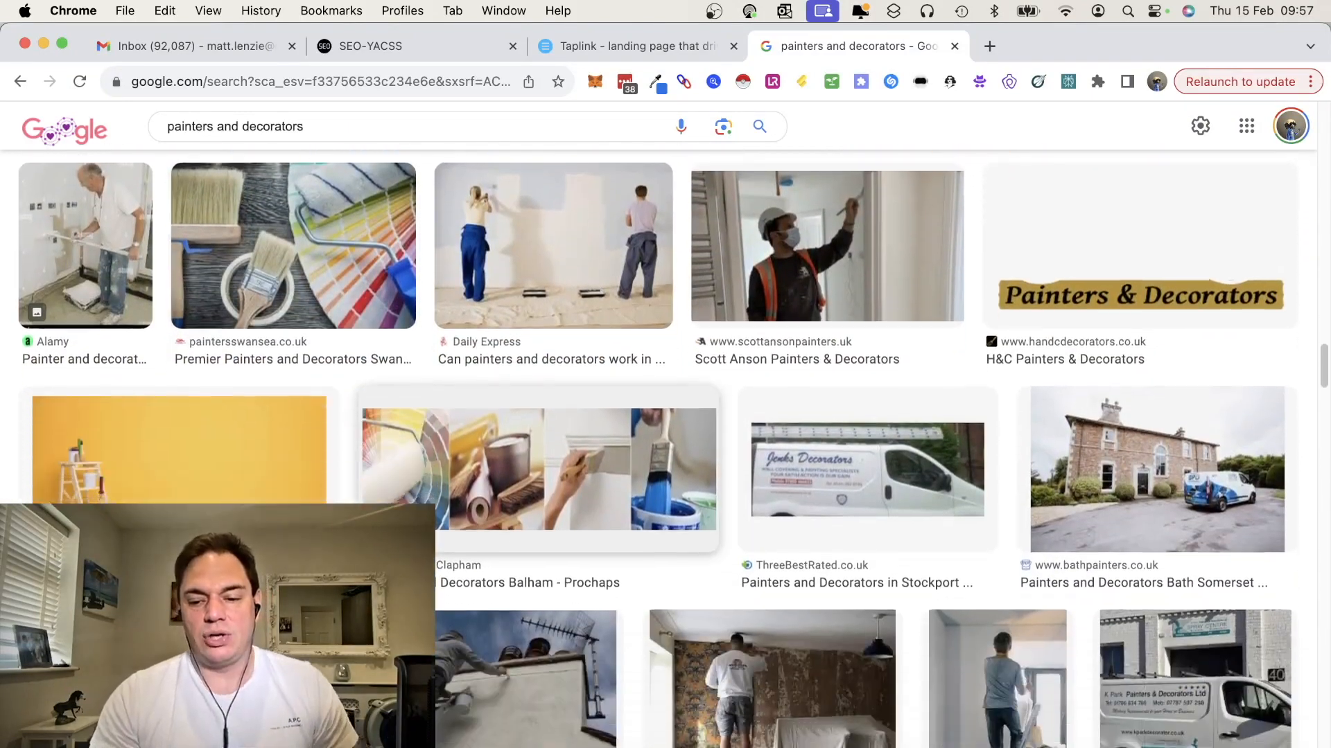
scroll(666, 449, down, 3)
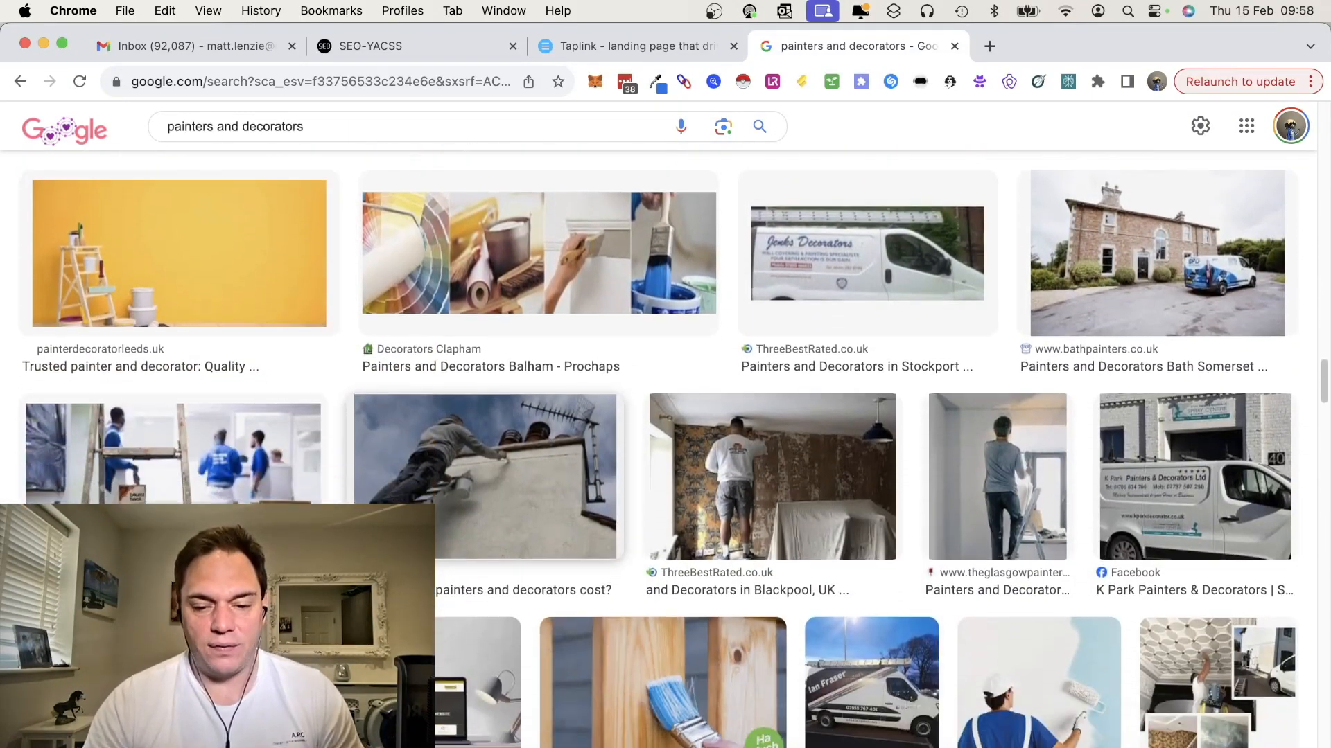
scroll(767, 470, down, 4)
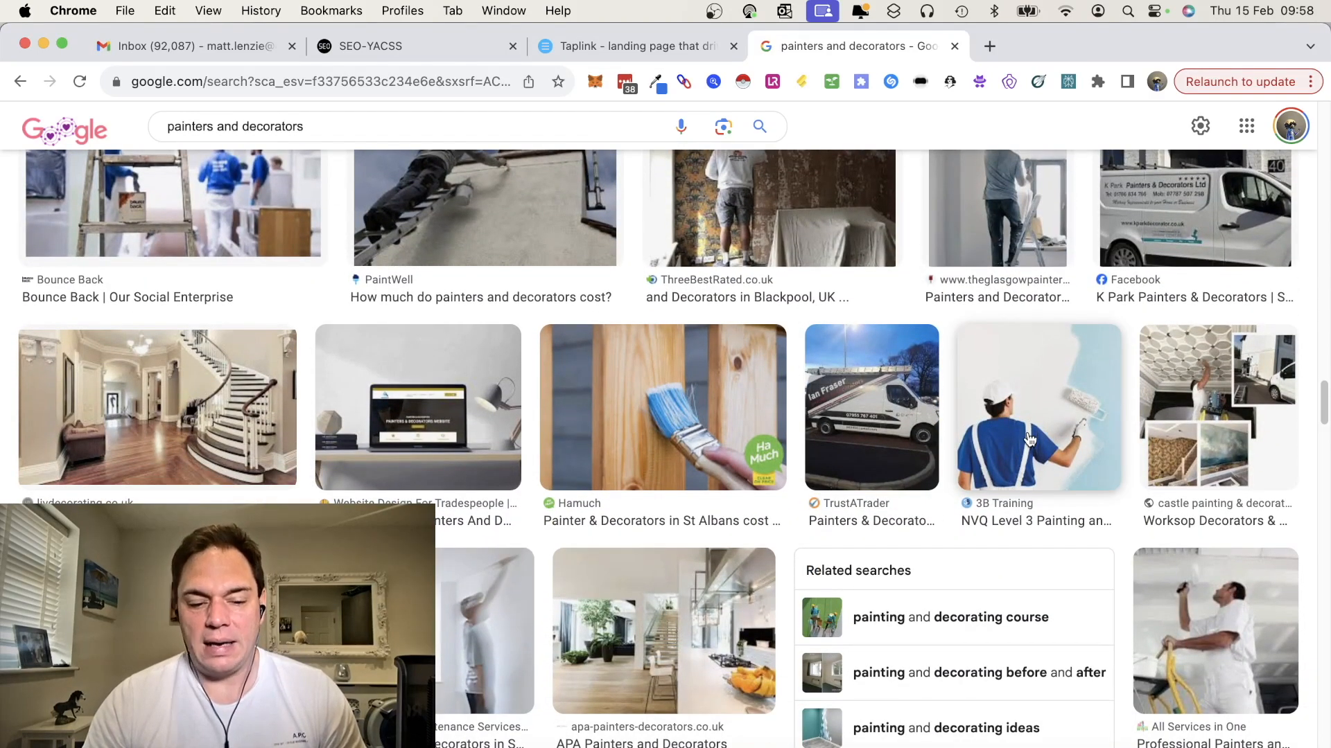
scroll(939, 621, down, 4)
scroll(941, 626, down, 8)
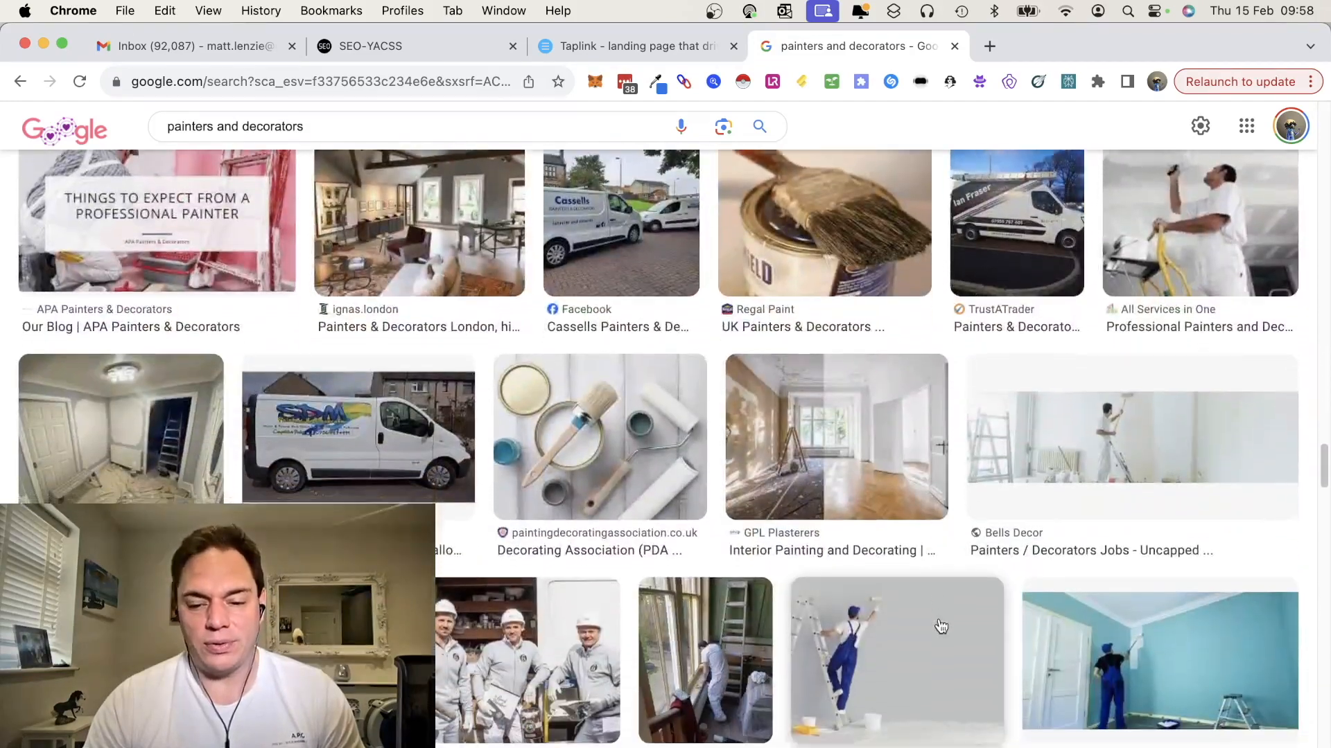
scroll(940, 627, down, 2)
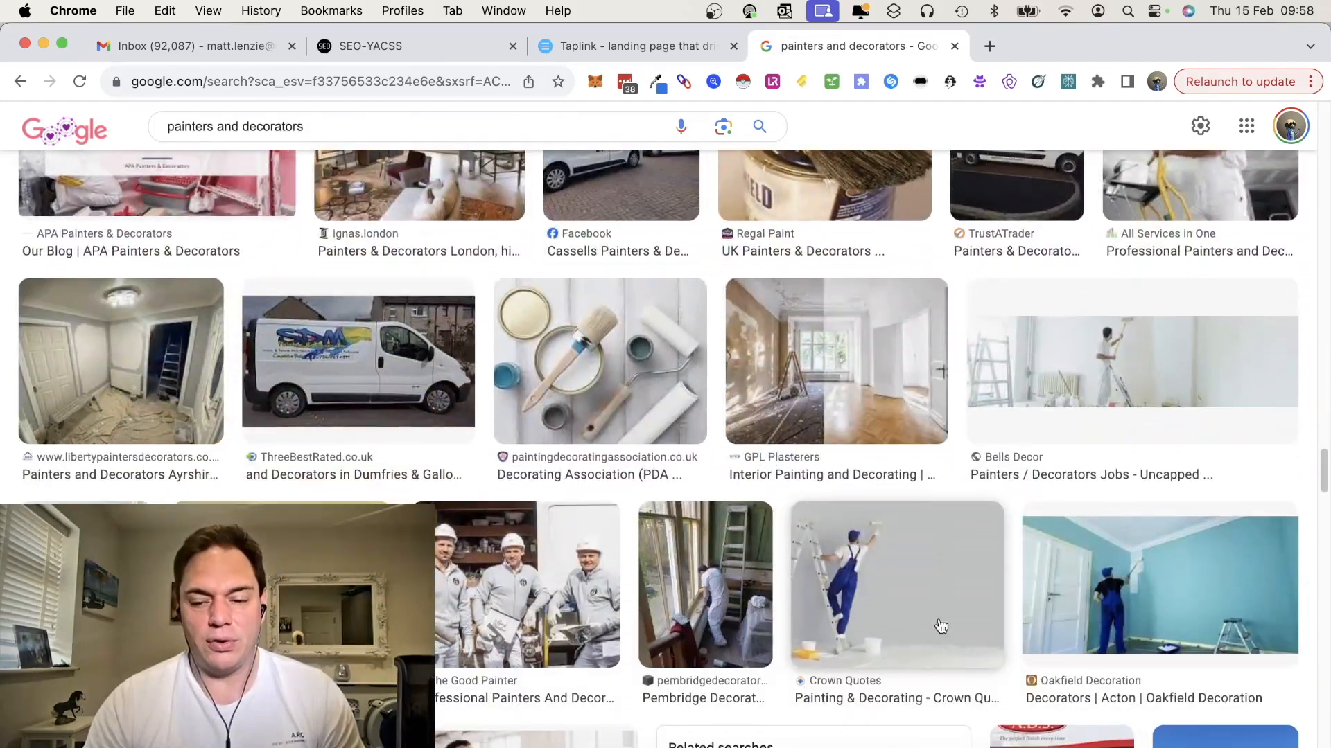
Open the Oakfield Decoration photo of a man painting a blue room and save the image to Downloads
click(1089, 581)
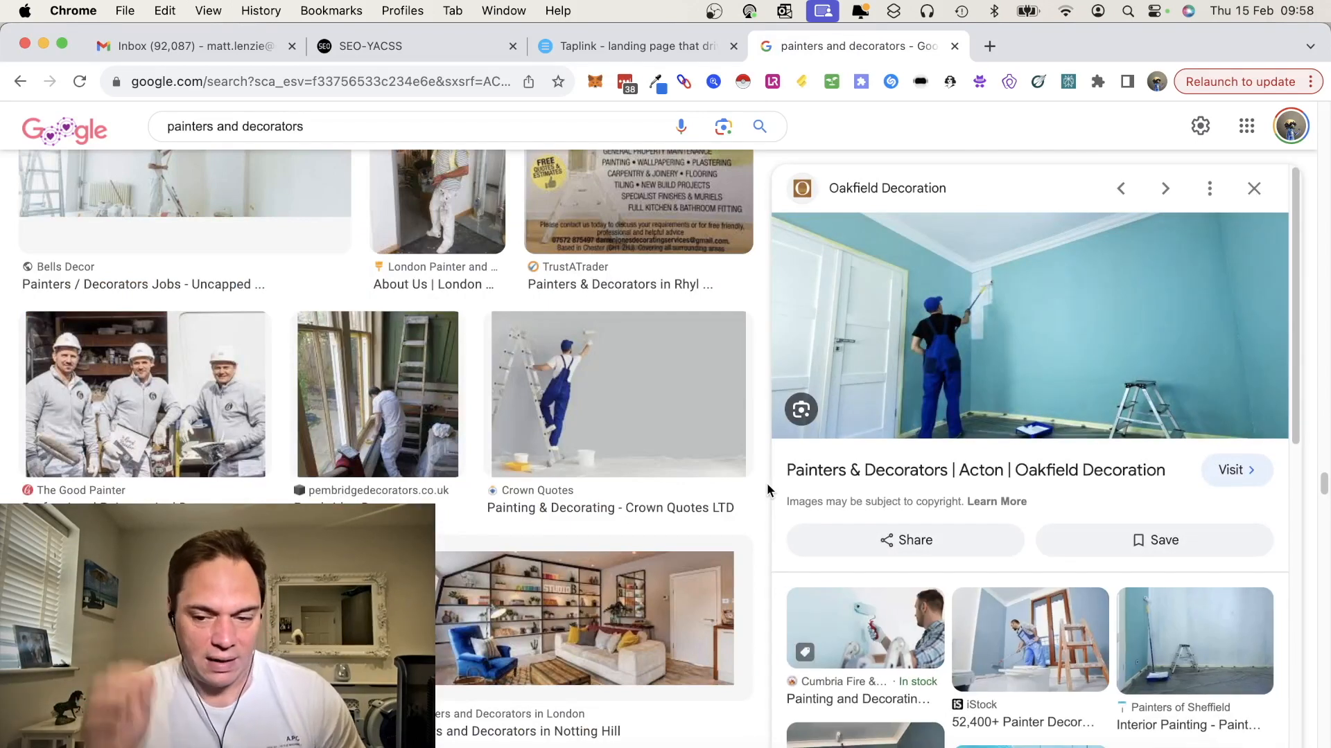
right_click(1036, 335)
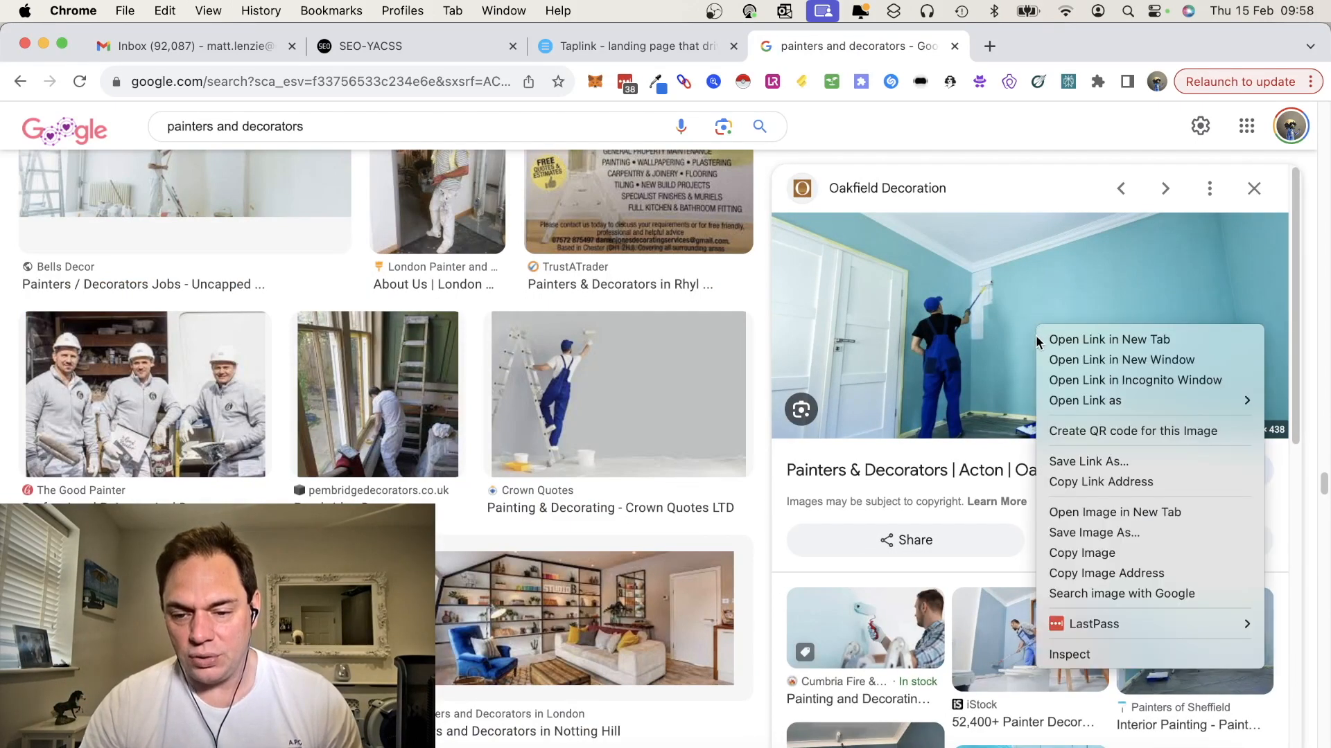
click(1076, 533)
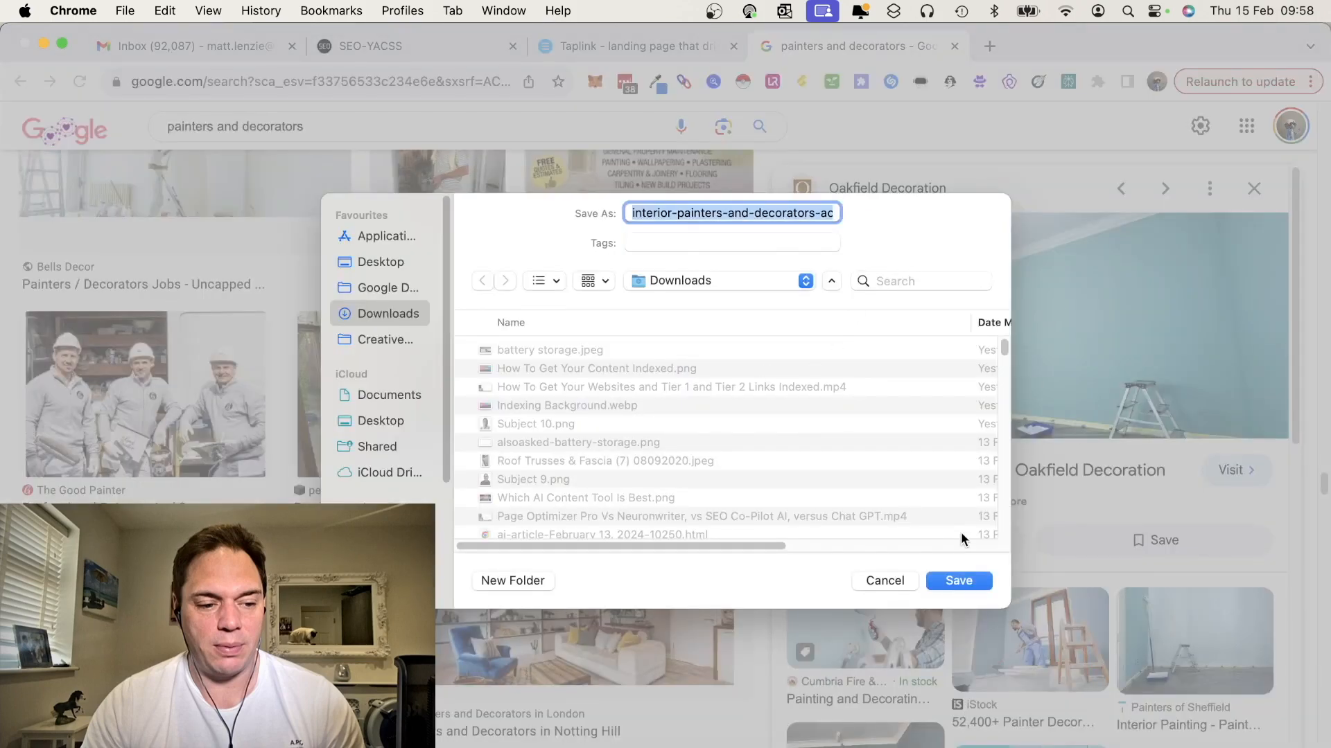
click(958, 584)
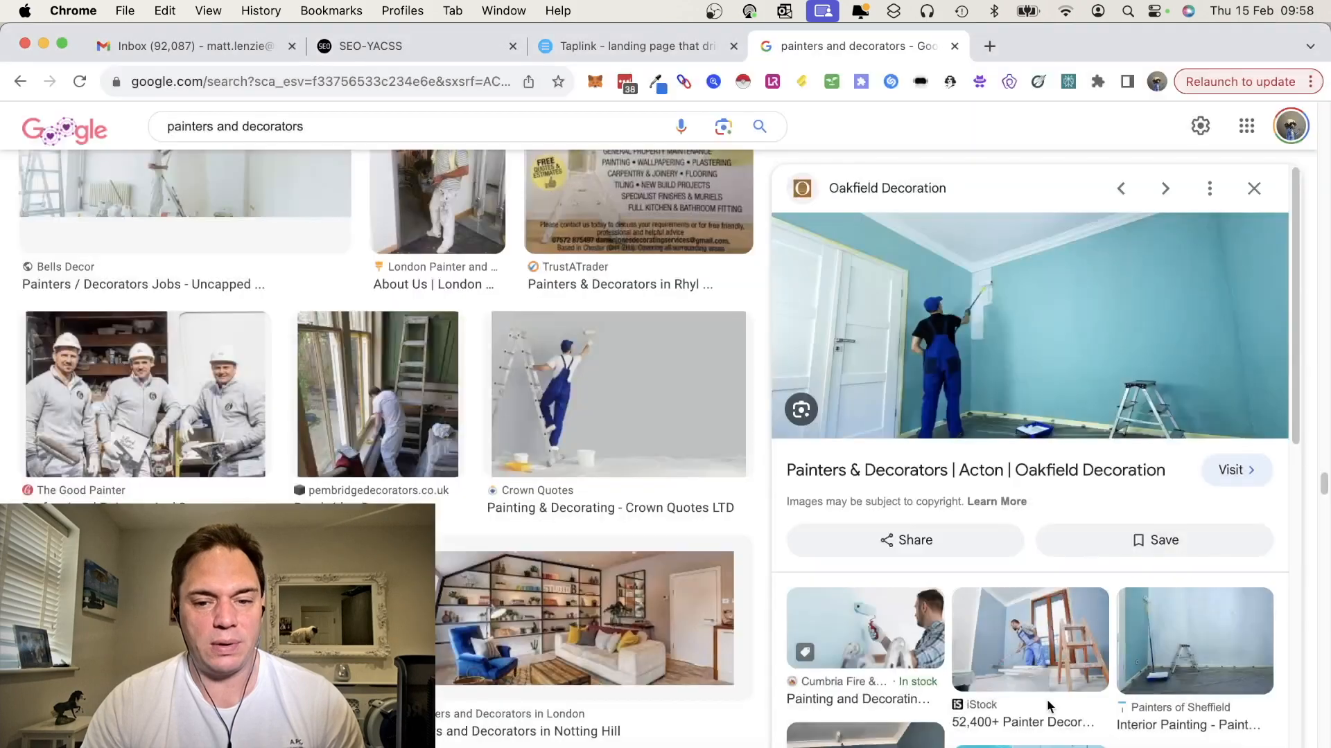
Switch to Discord and start Midjourney's /describe command in the newbies channel
key(super+Tab)
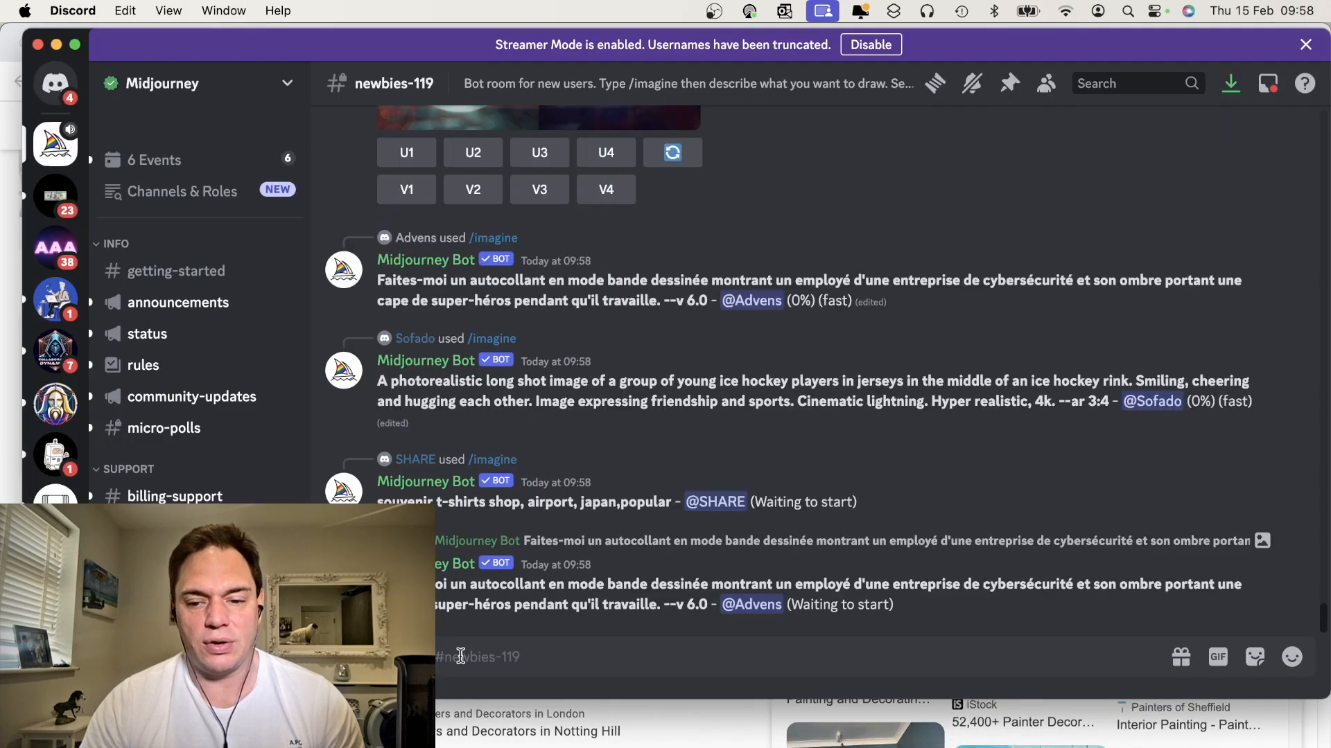
text(/)
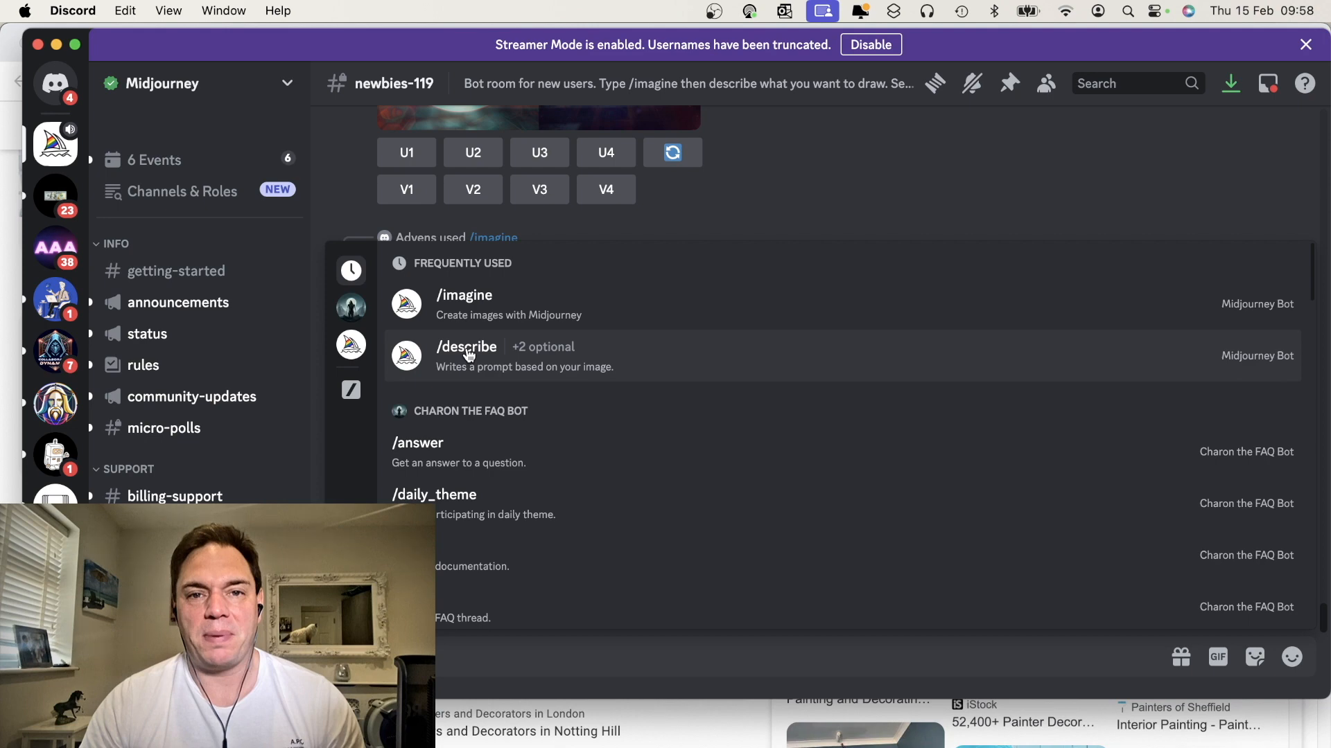
click(469, 355)
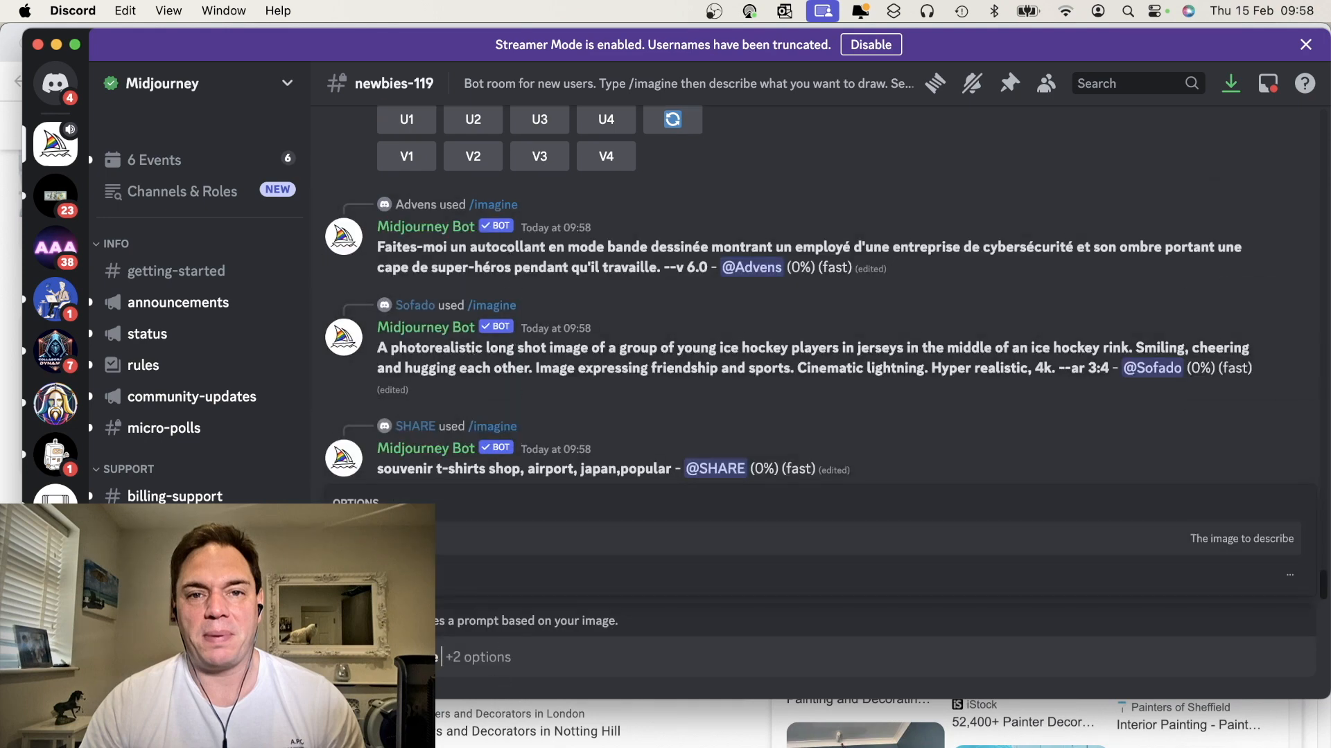
Attach the saved interior-painters-and-decorators-acton-1920w.webp image from Downloads and submit the describe request
click(442, 539)
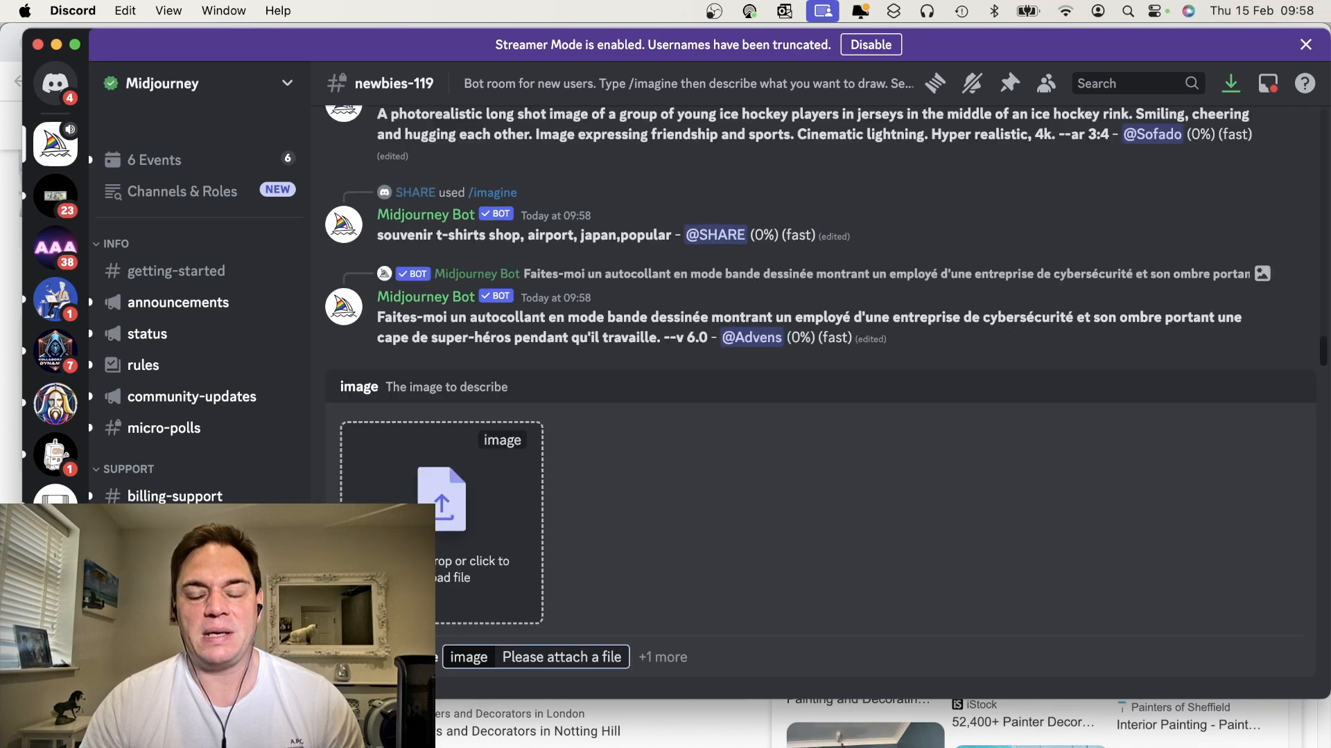
click(444, 539)
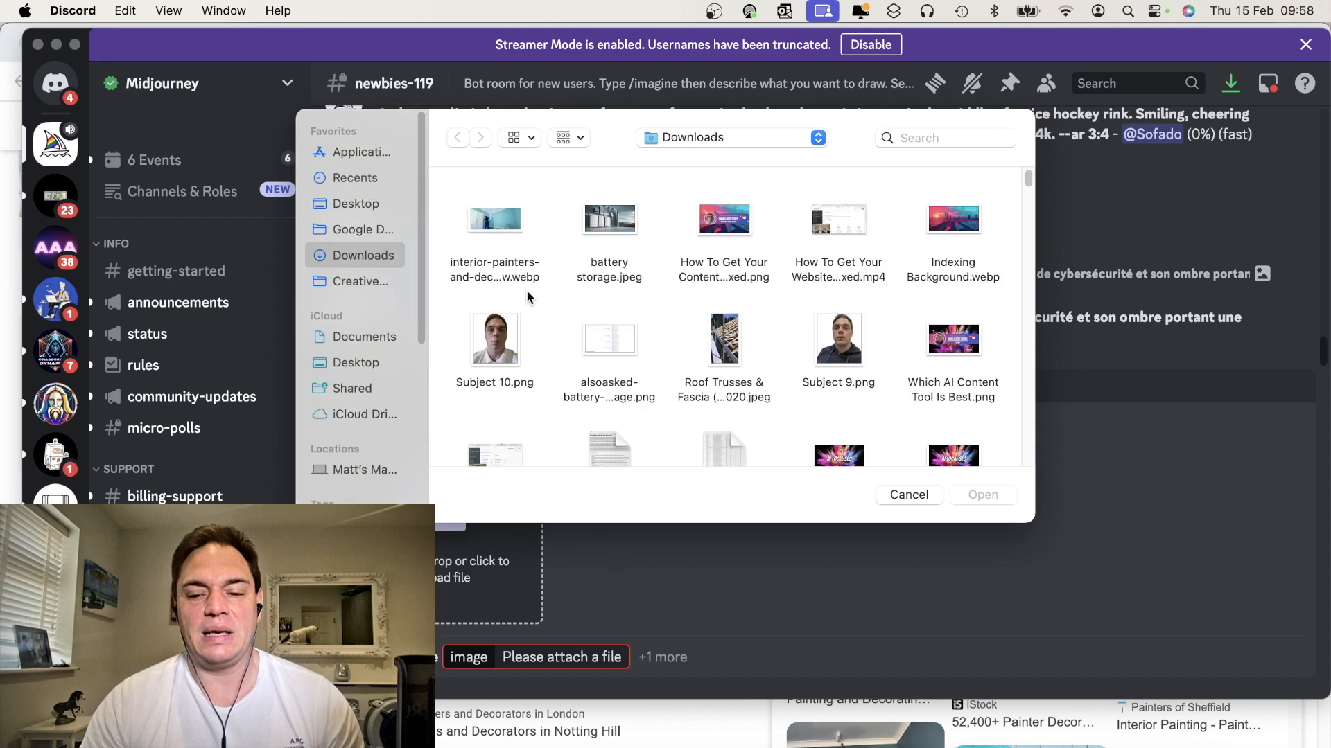
click(511, 223)
click(972, 497)
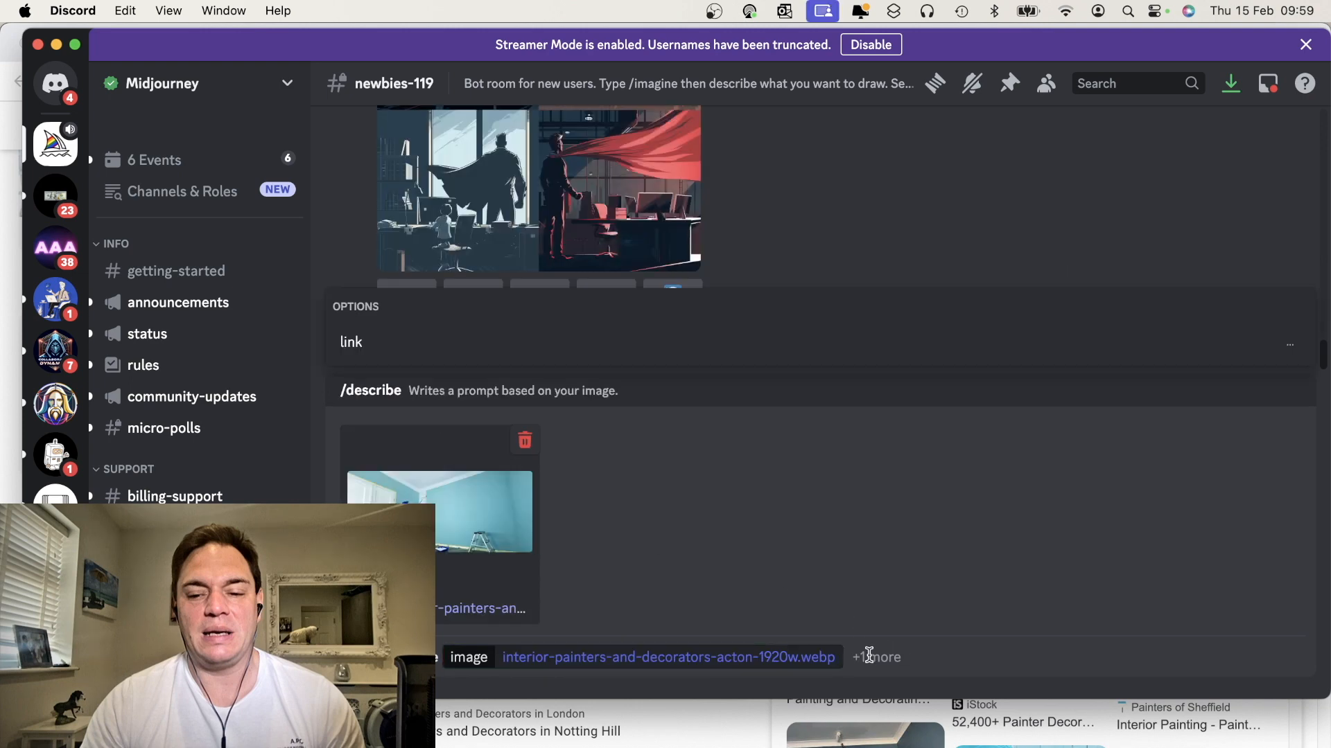
key(Return)
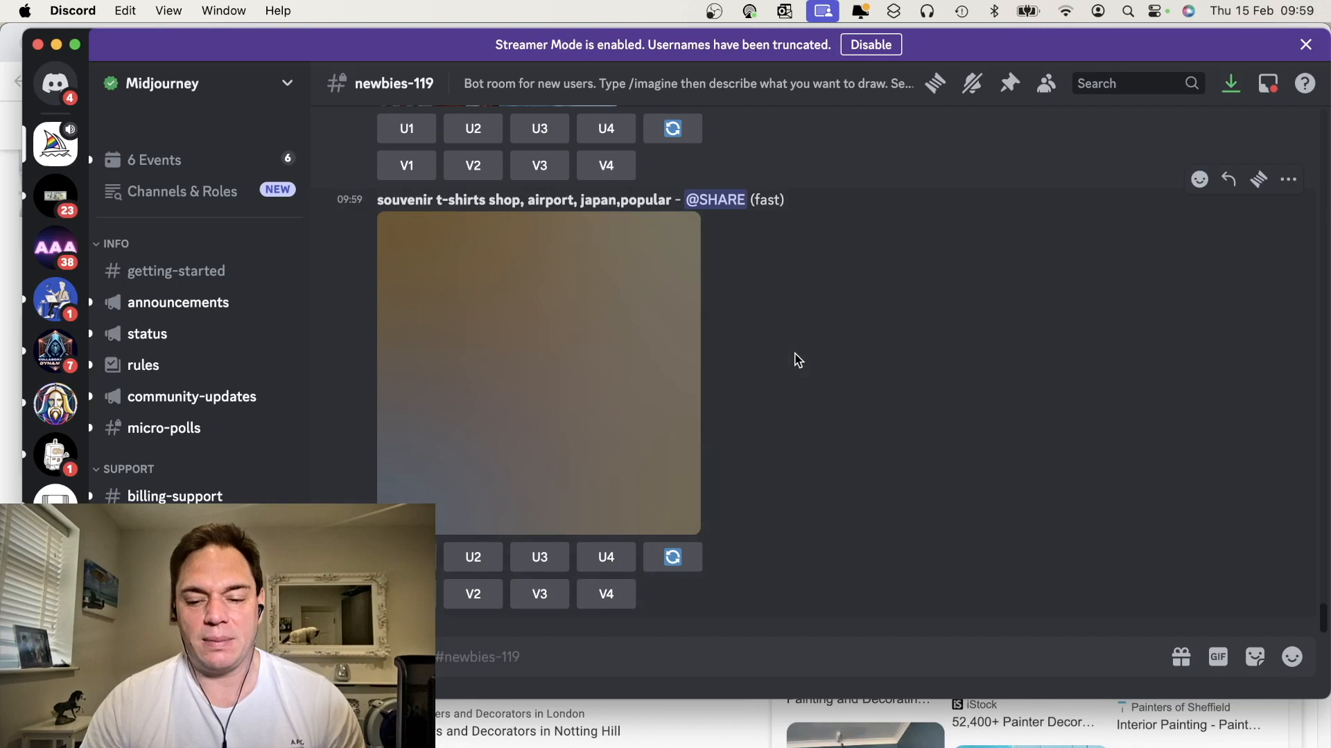
Read the four generated prompt descriptions, highlighting the first and then the second prompt
scroll(797, 360, up, 10)
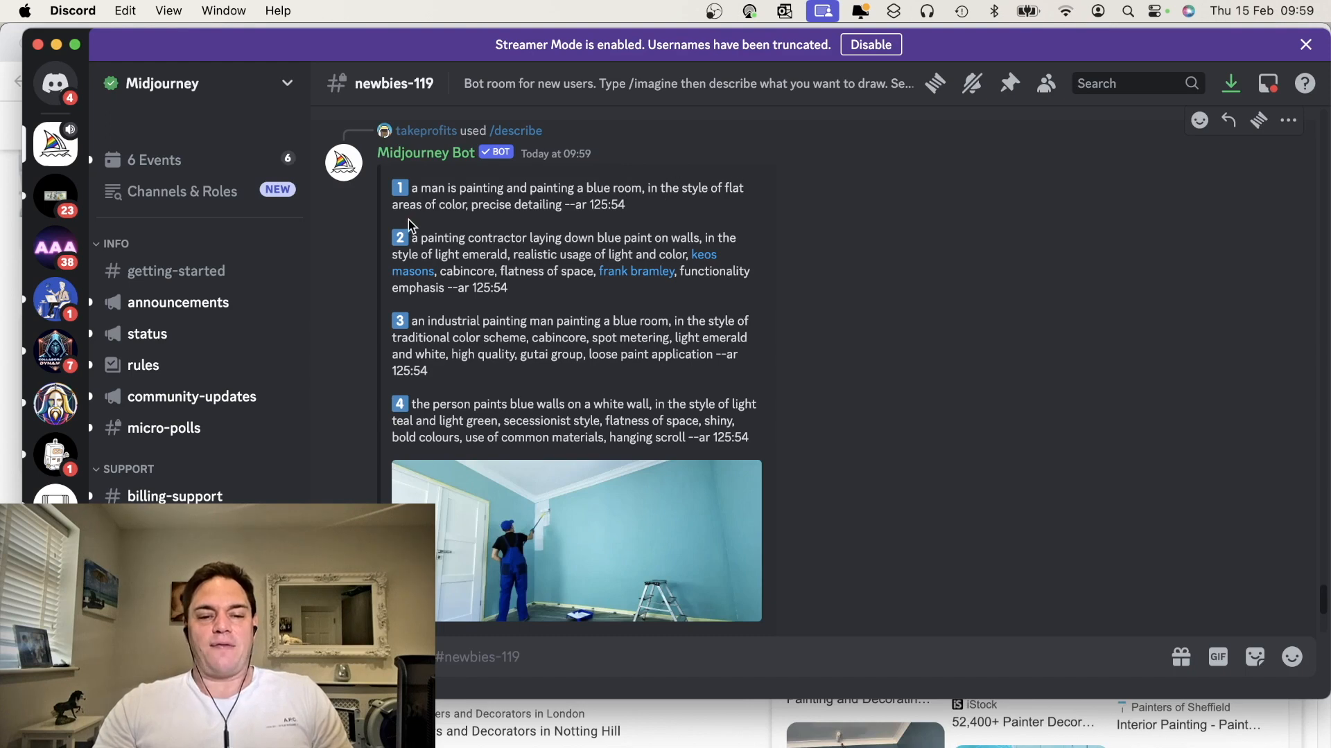
drag(412, 188, 559, 207)
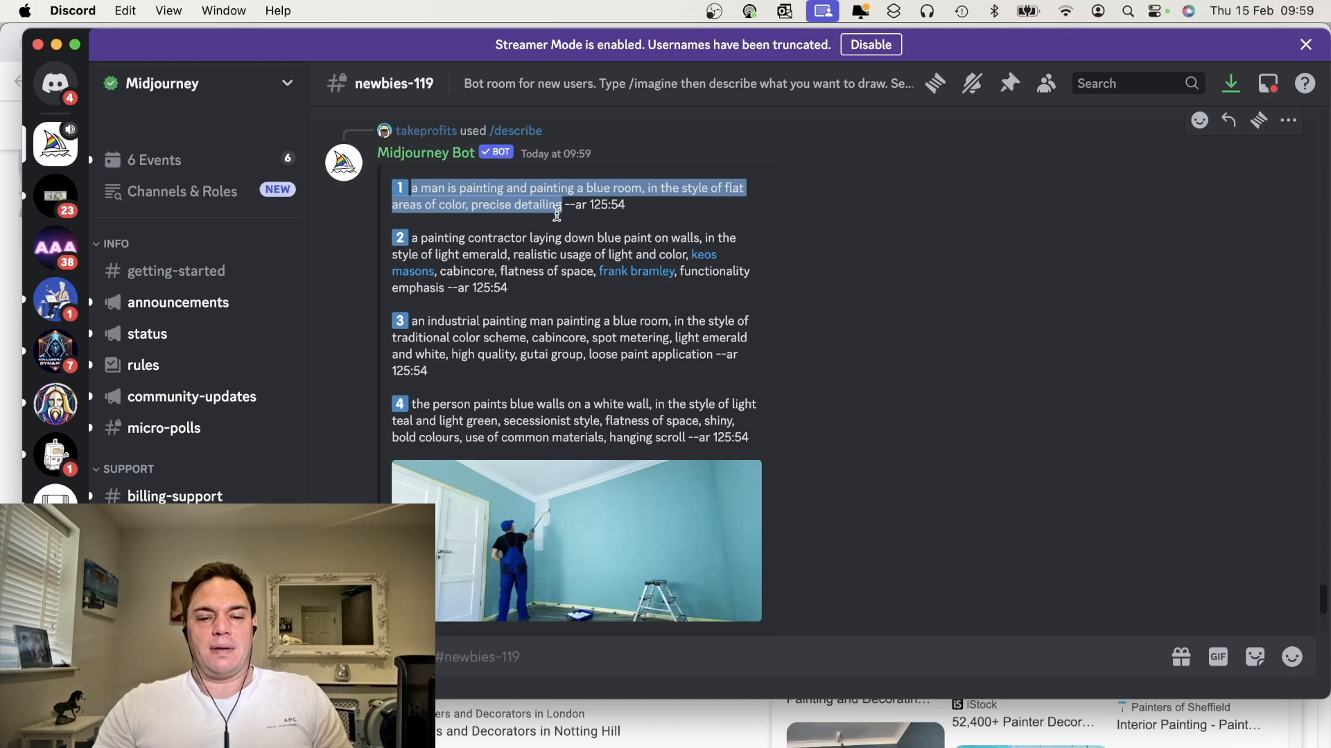
click(531, 247)
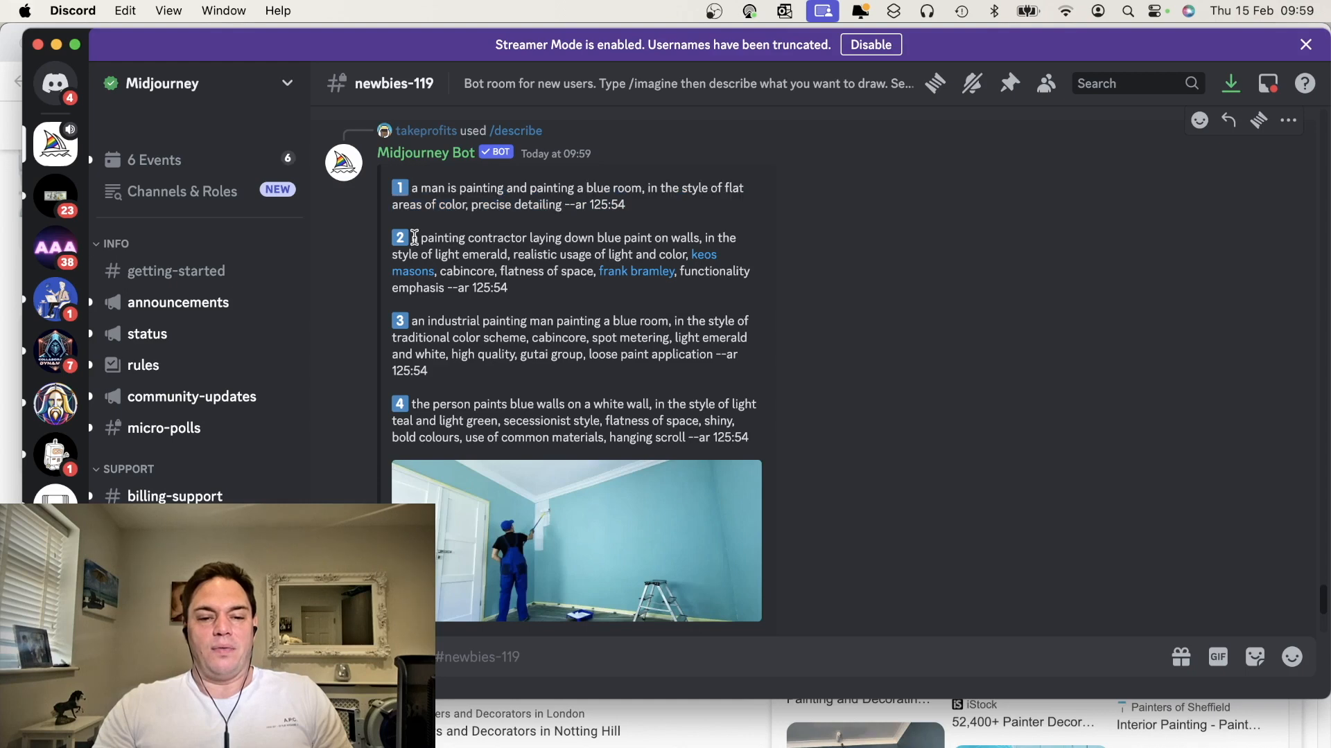
mouse_move(413, 238)
mouse_down()
mouse_move(485, 273)
mouse_move(454, 288)
mouse_up()
key(super+c)
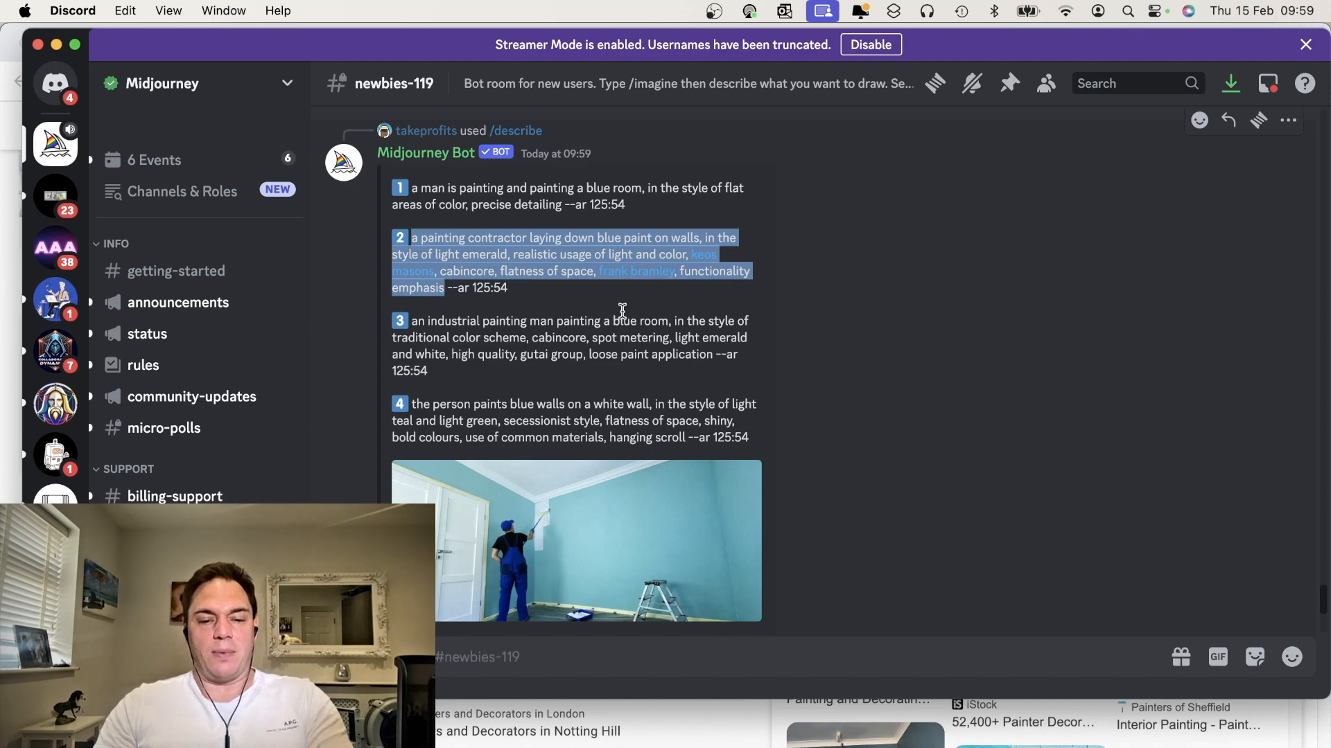
scroll(638, 366, down, 3)
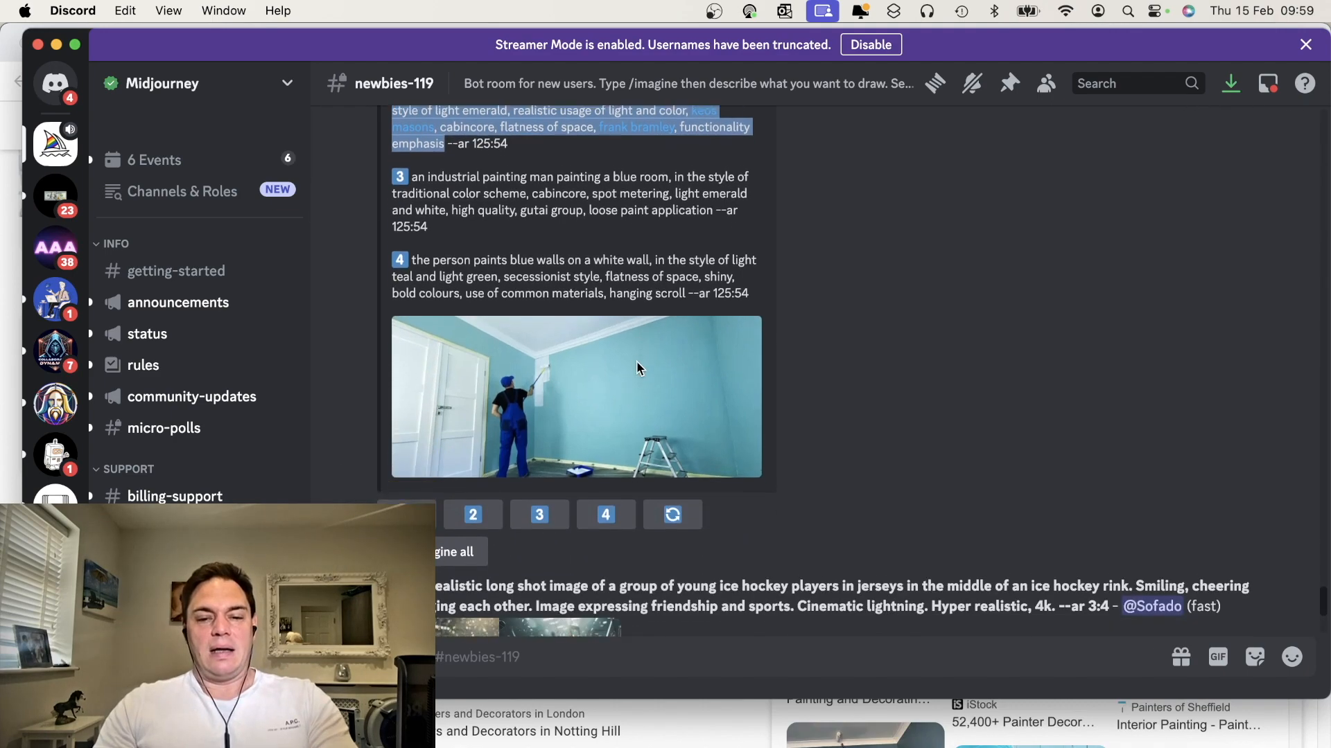
Run /imagine with the copied second describe prompt about a painting contractor laying down blue paint on walls
scroll(637, 369, down, 10)
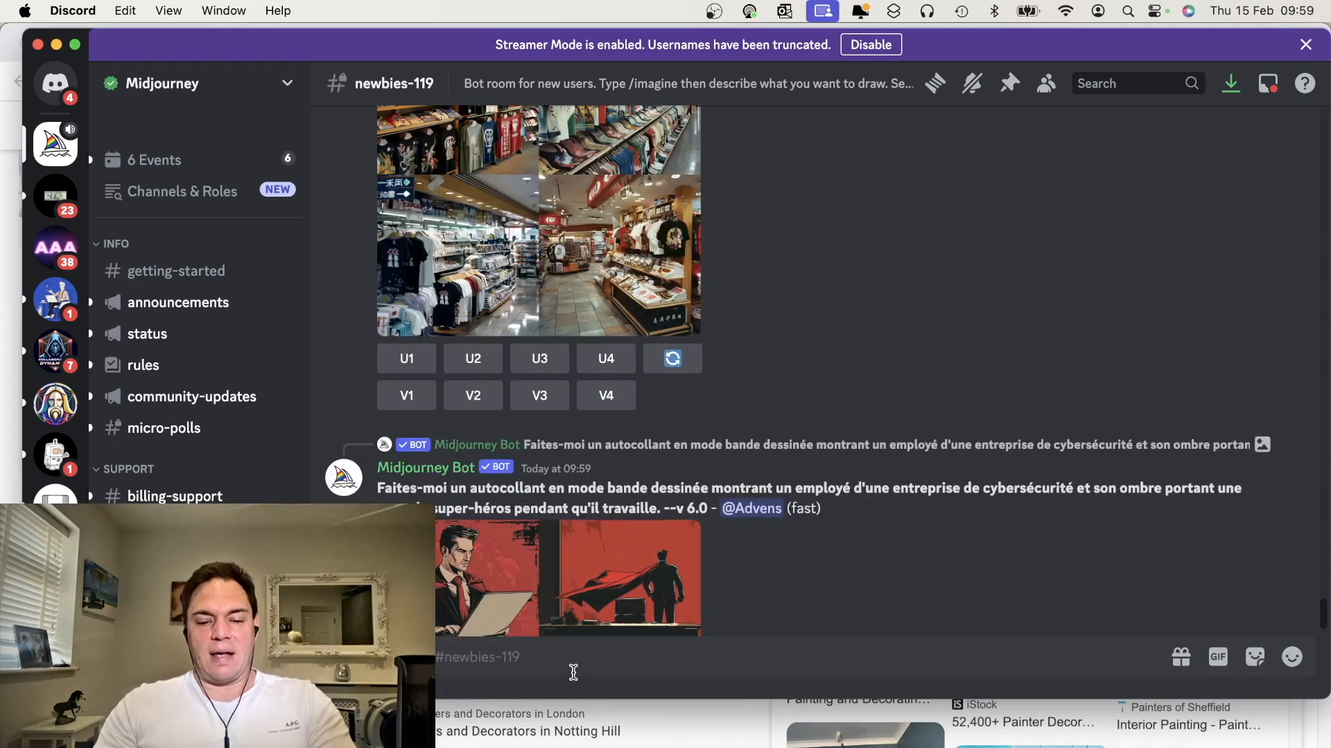
text(/im)
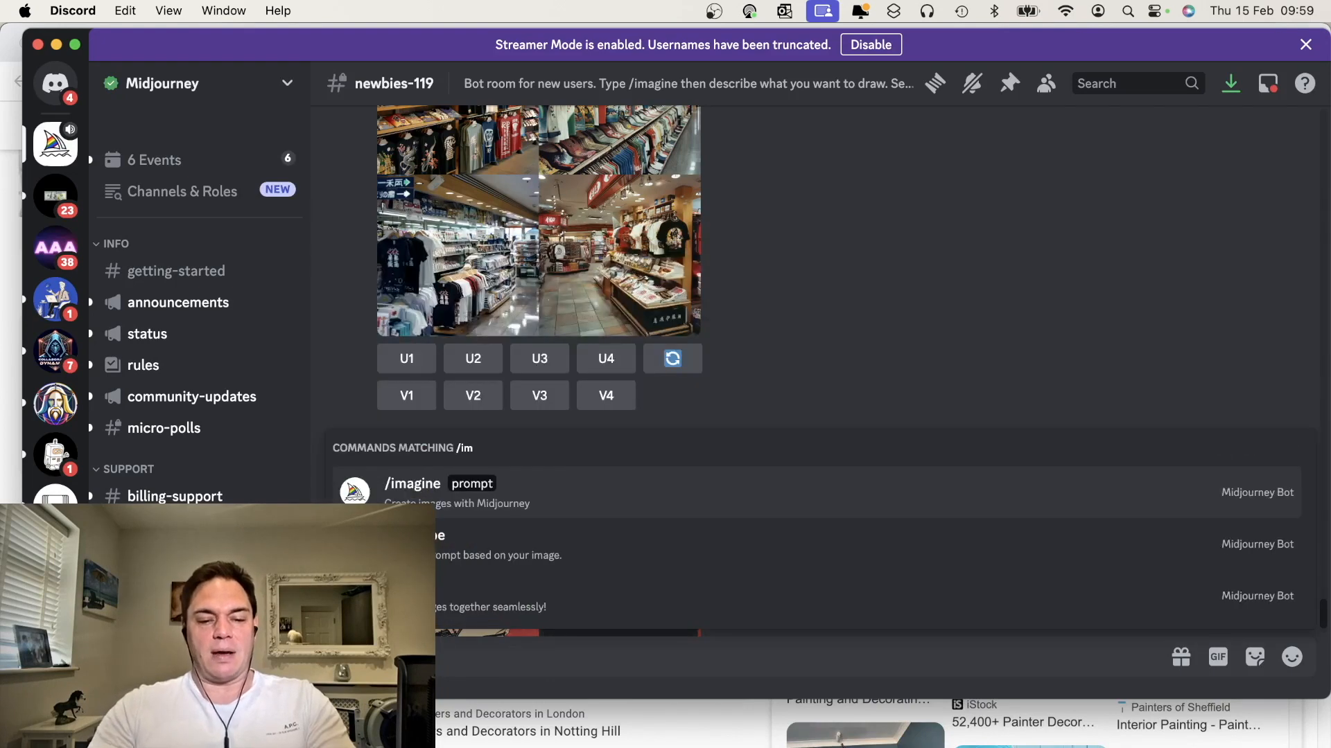
click(553, 479)
key(super+v)
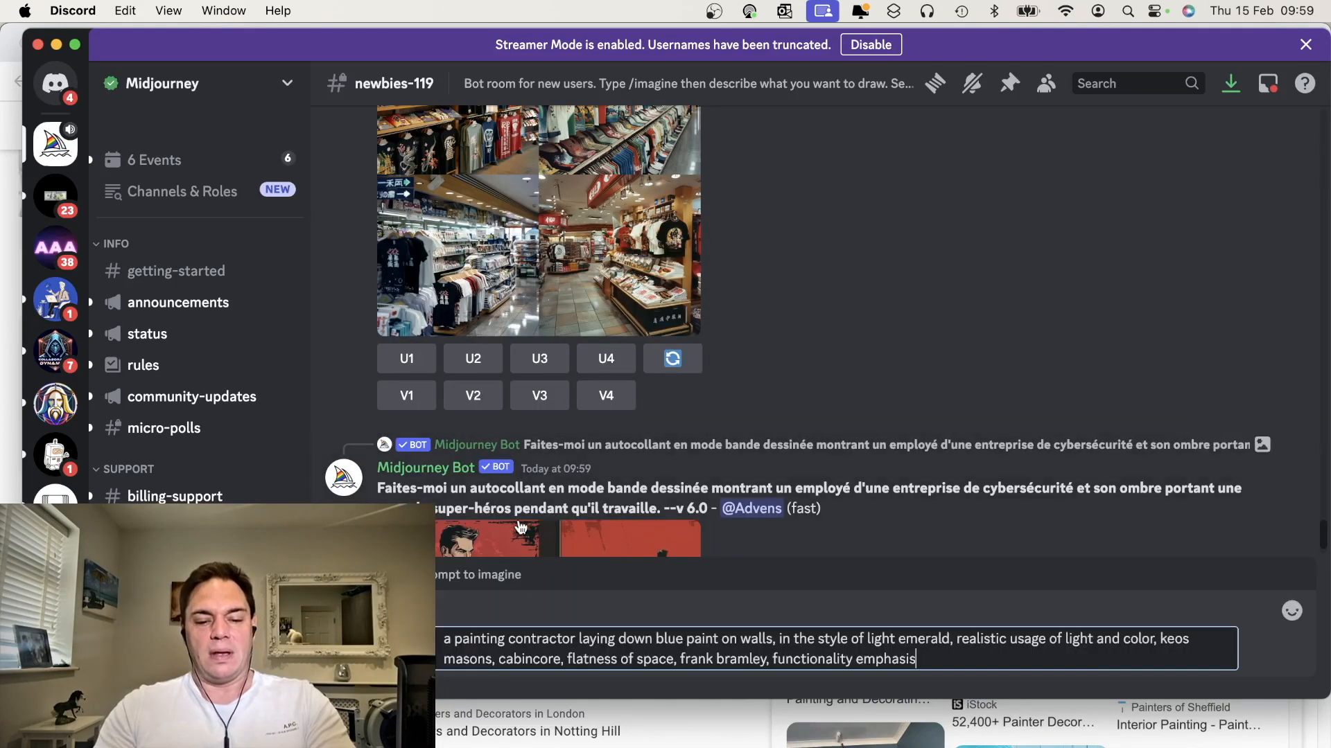
key(Return)
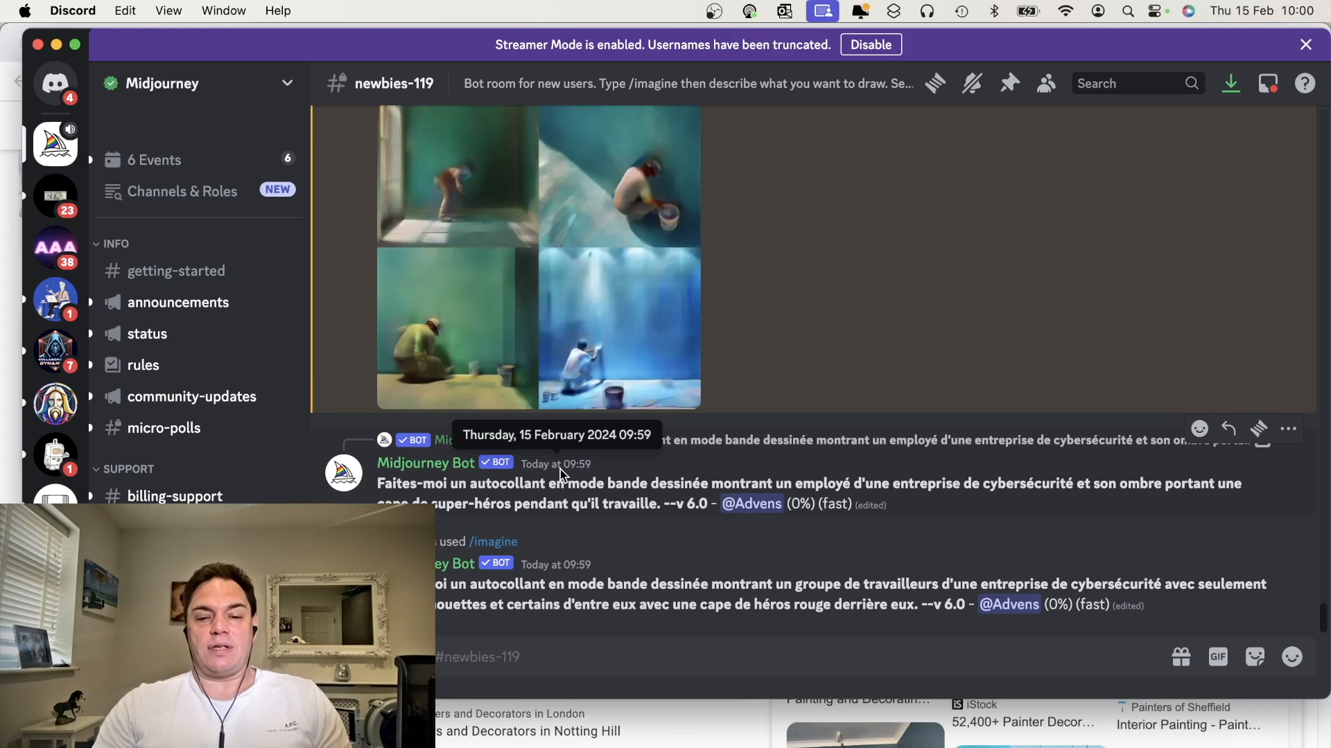
Review the generated painting contractor images and copy their prompt text
scroll(603, 248, up, 3)
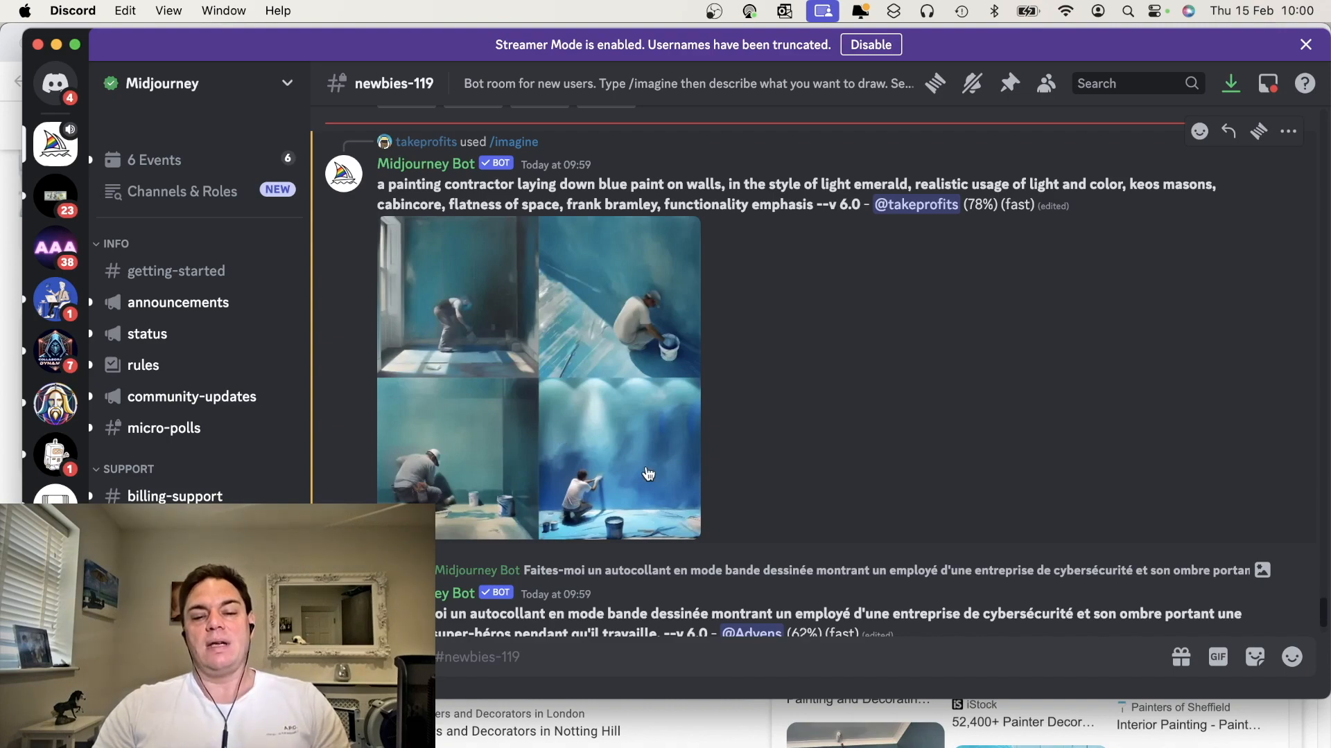
scroll(643, 478, down, 18)
scroll(644, 478, up, 1)
scroll(643, 479, up, 3)
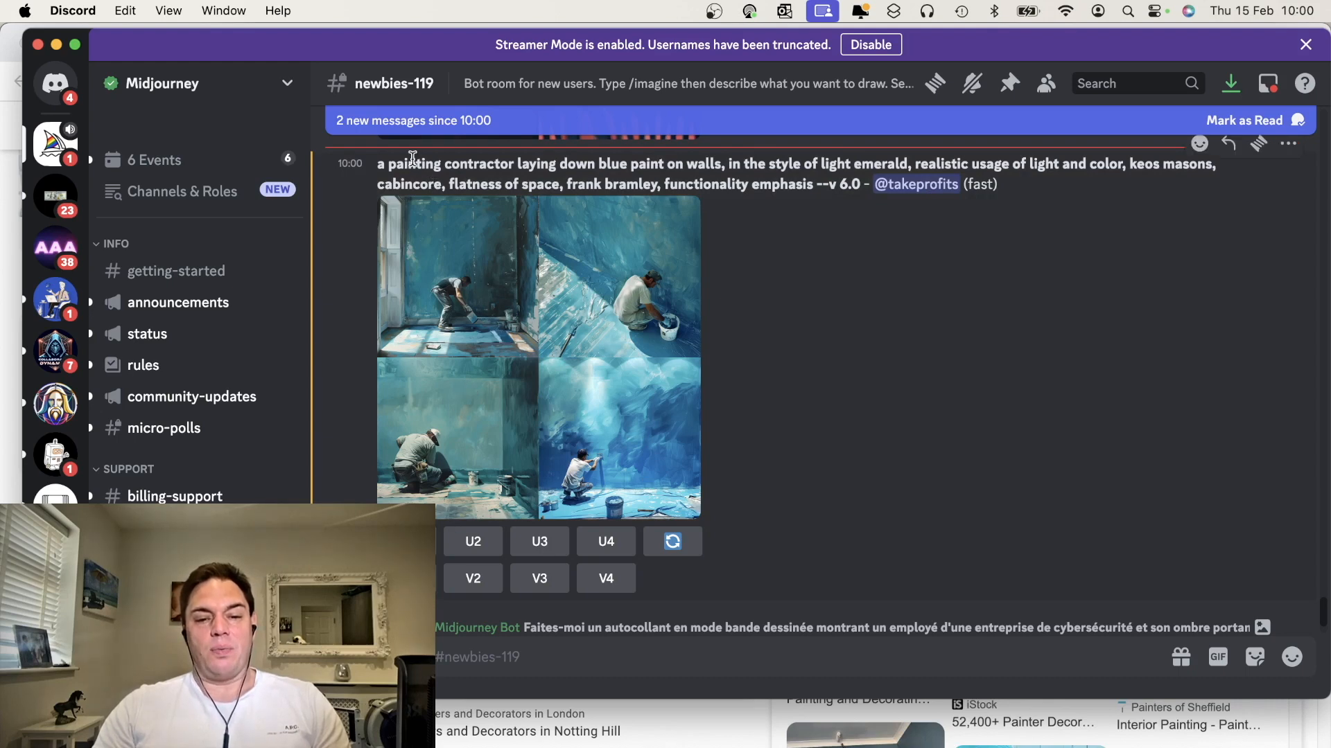
mouse_move(812, 184)
mouse_down()
mouse_move(439, 184)
mouse_move(378, 164)
mouse_up()
key(super+c)
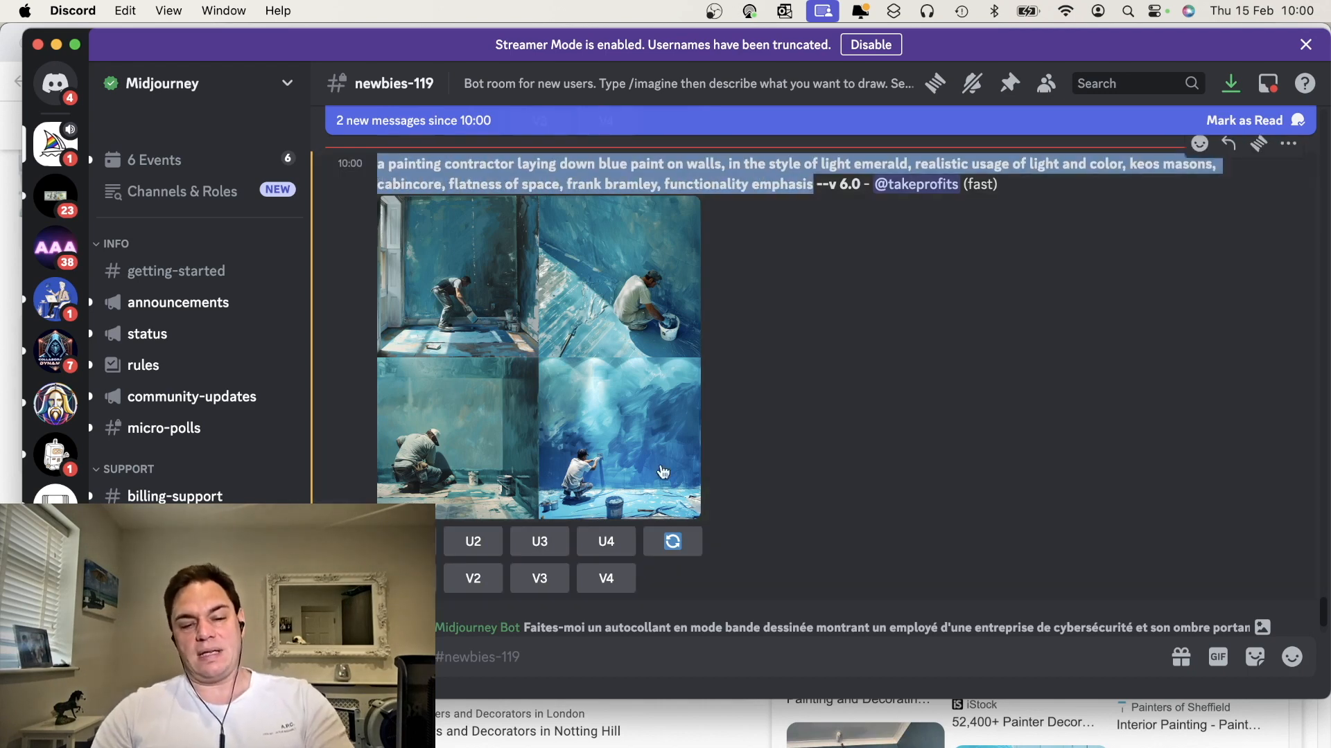
Start a new /imagine with the pasted prompt, prefixing it with "a photo high definition image of"
click(663, 656)
text(/)
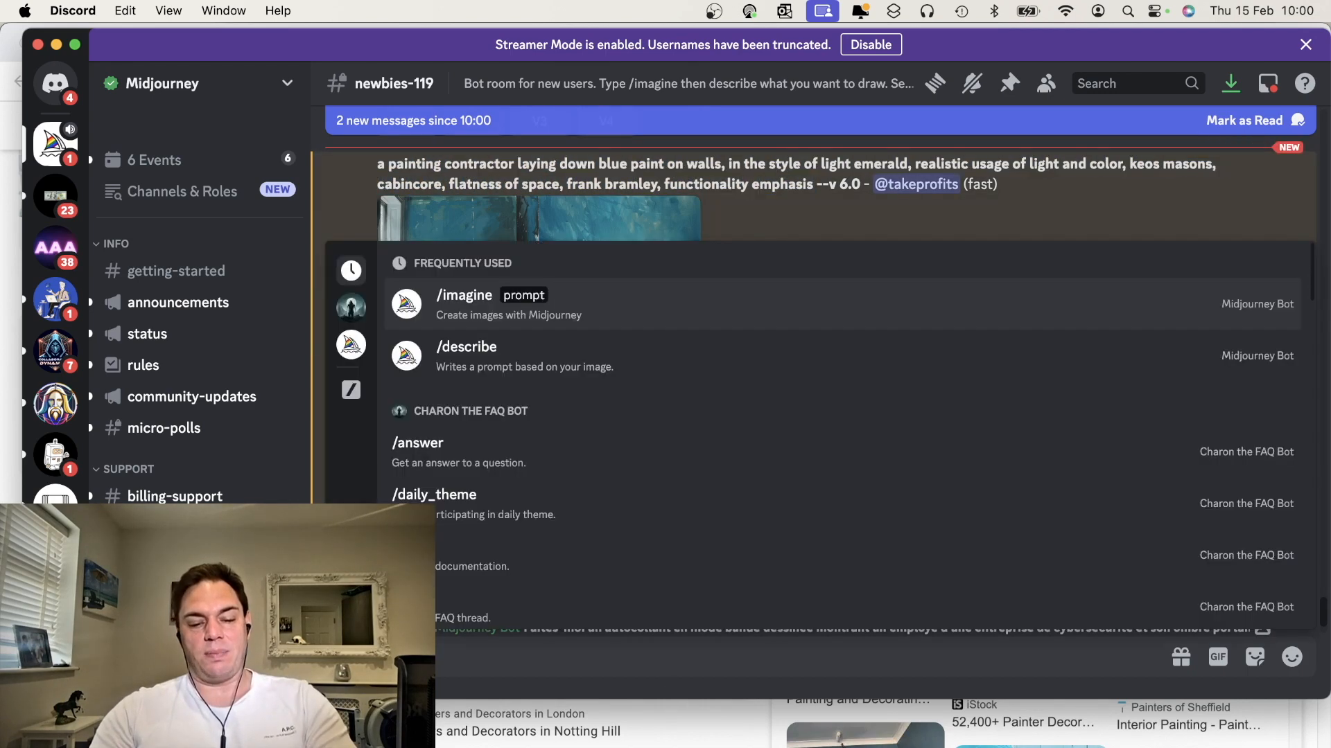
click(510, 296)
key(super+v)
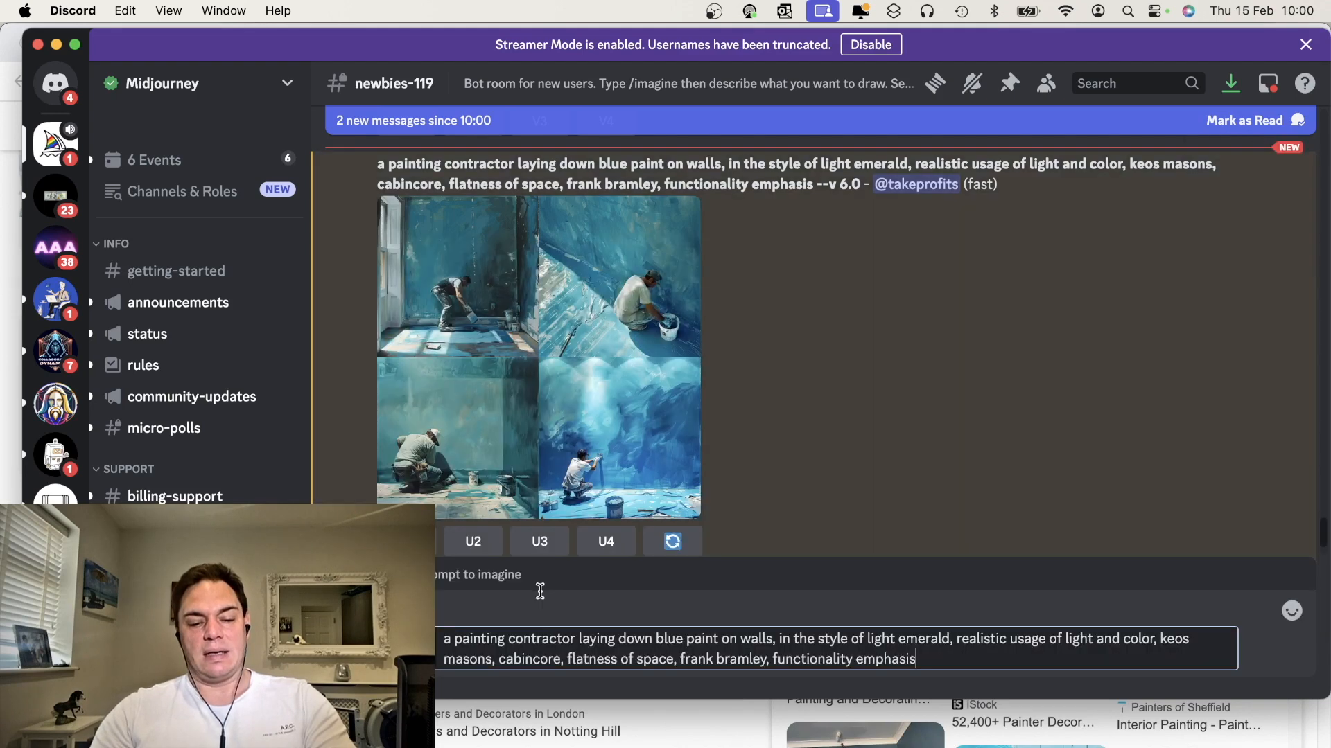
text(photo real)
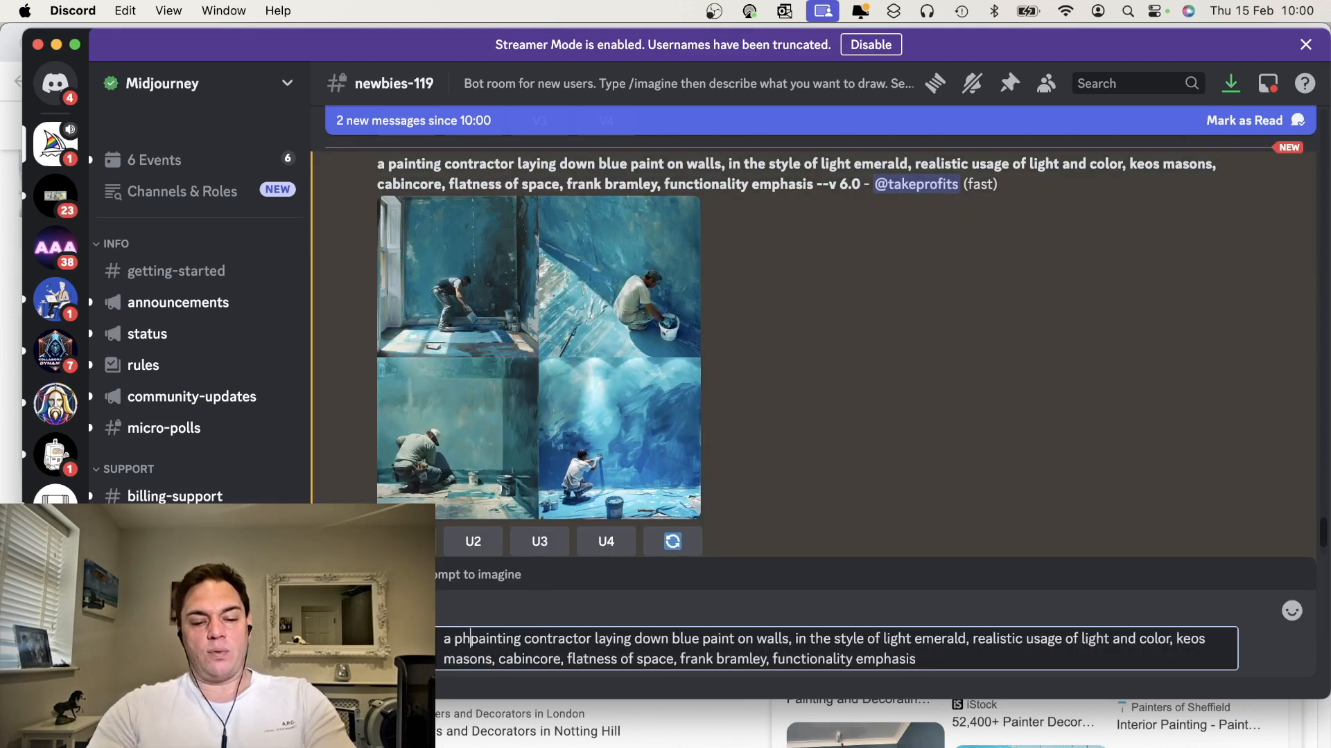
key(BackSpace)
key(BackSpace)
key(BackSpace)
key(BackSpace)
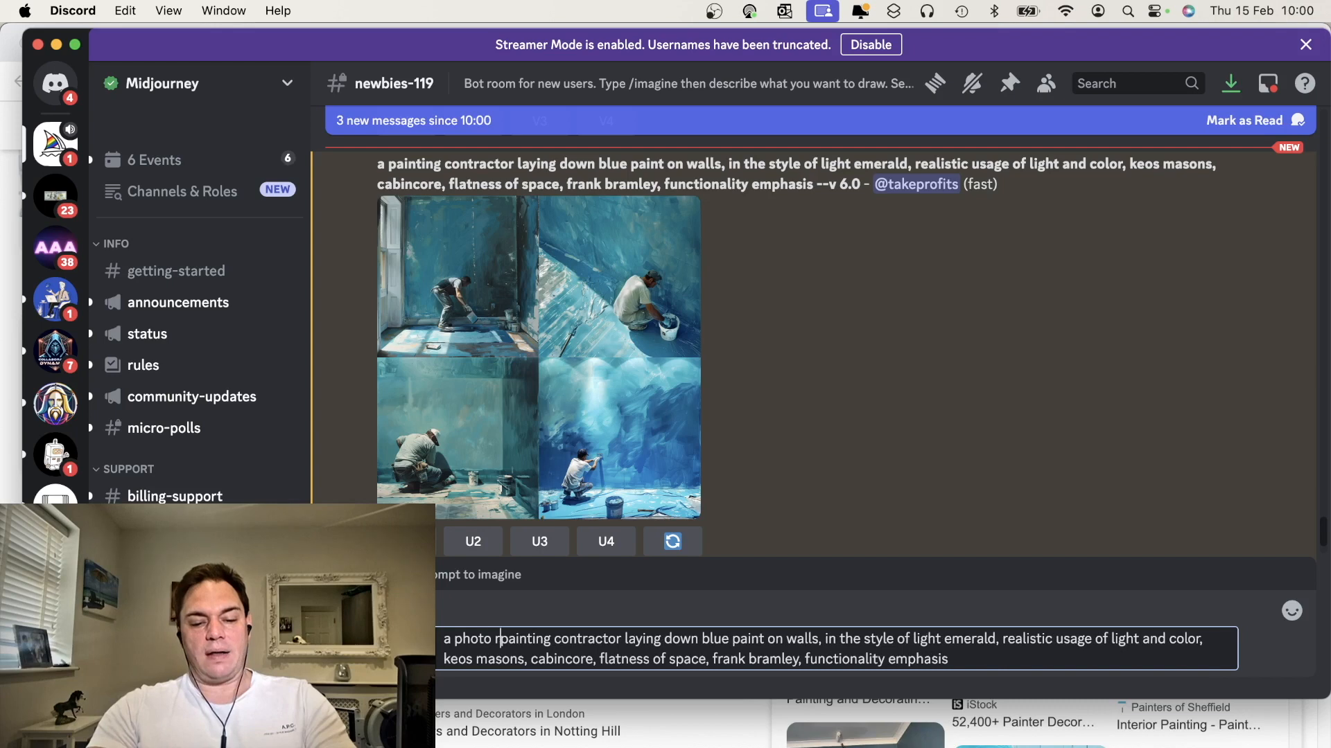
text(high re)
key(BackSpace)
key(BackSpace)
text(d)
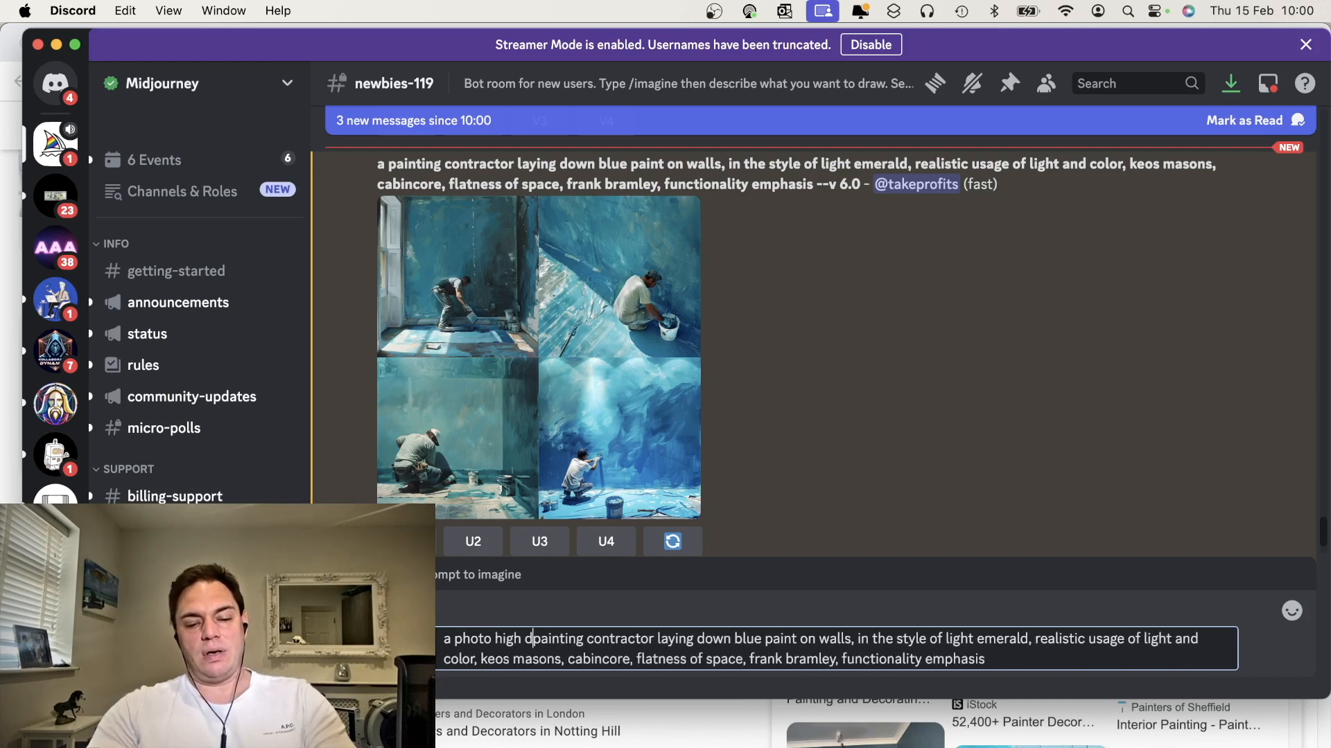
text(efinition image of a)
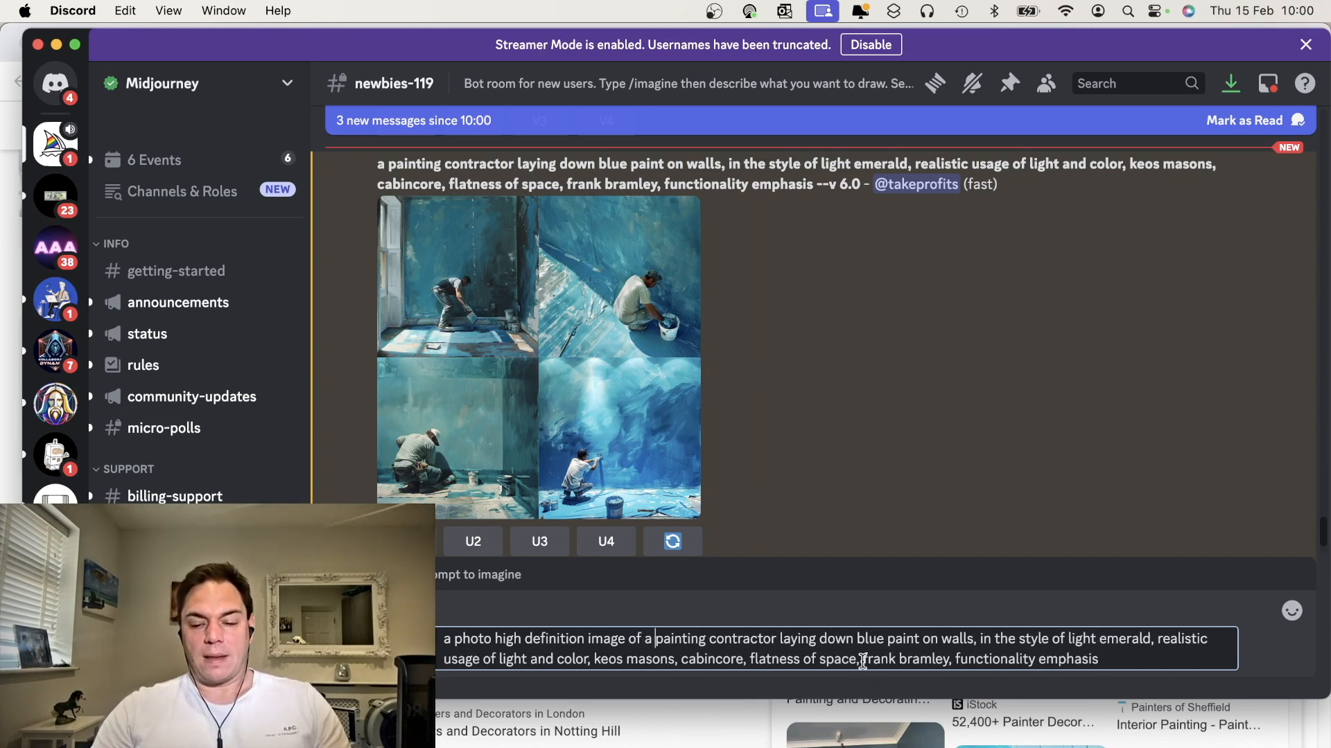
Remove "frank bramley", "keos masons" and "cabincore" from the prompt and submit it
drag(862, 658, 956, 659)
key(BackSpace)
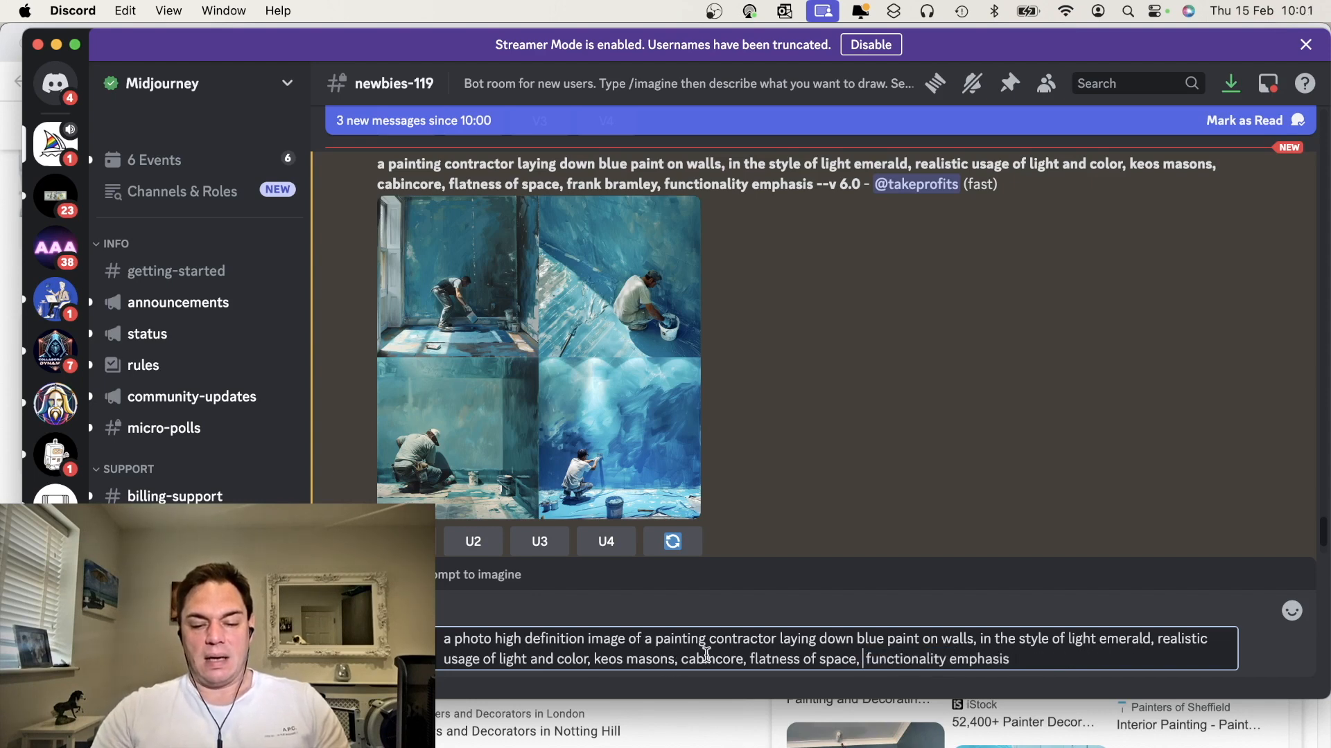
drag(739, 659, 578, 659)
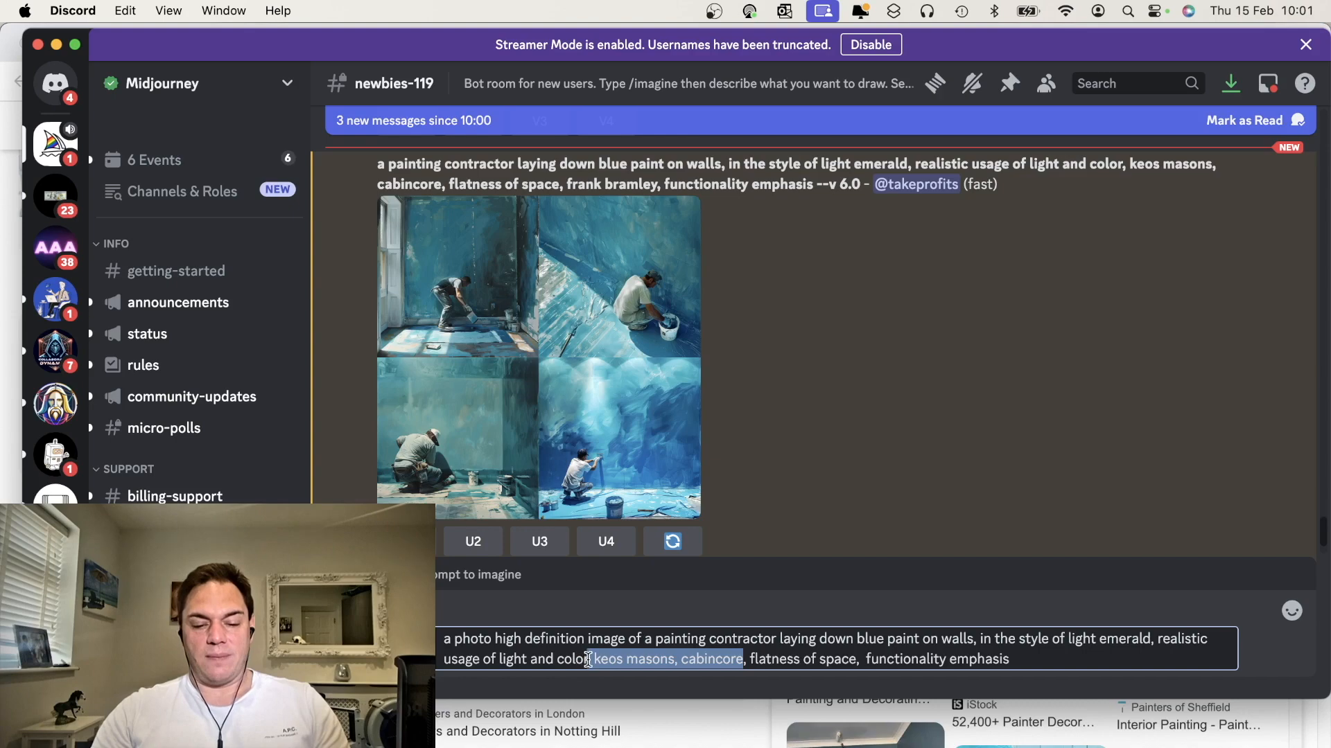
key(BackSpace)
key(Return)
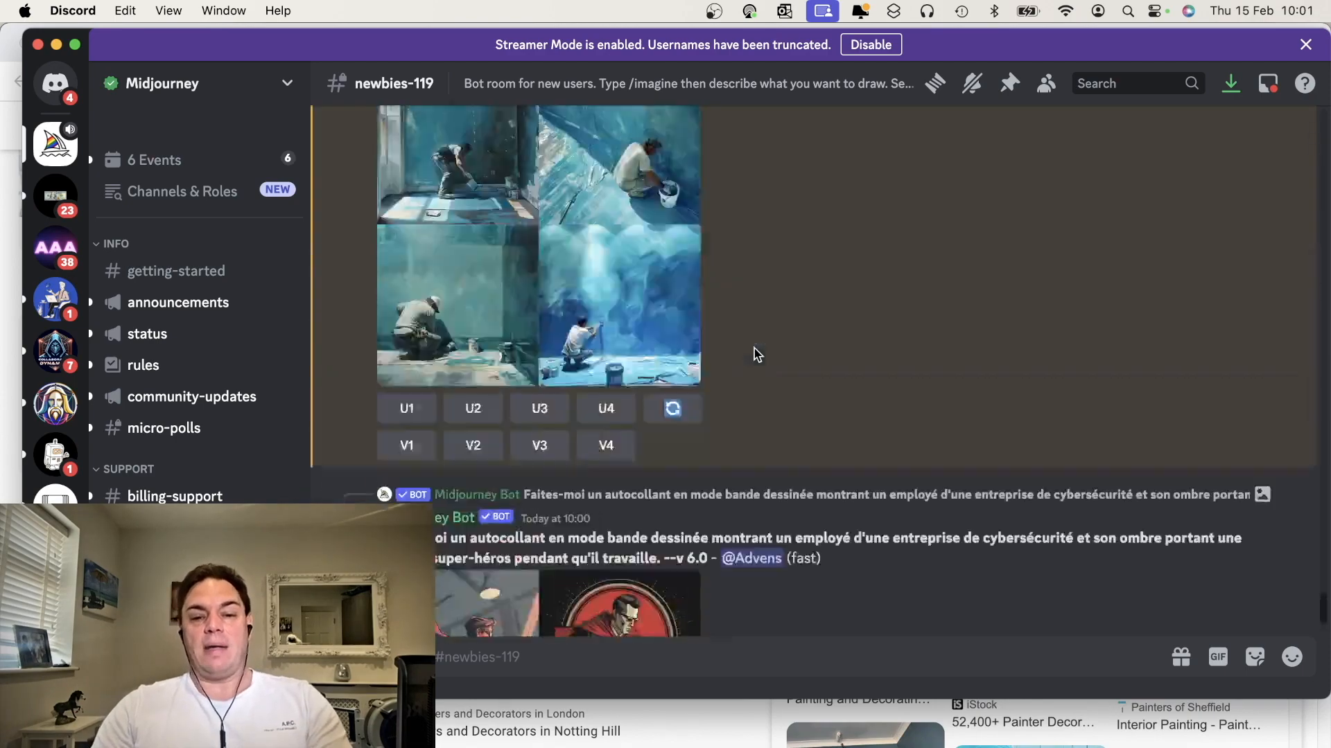
Copy the first describe prompt about a man painting a blue room
scroll(758, 354, up, 15)
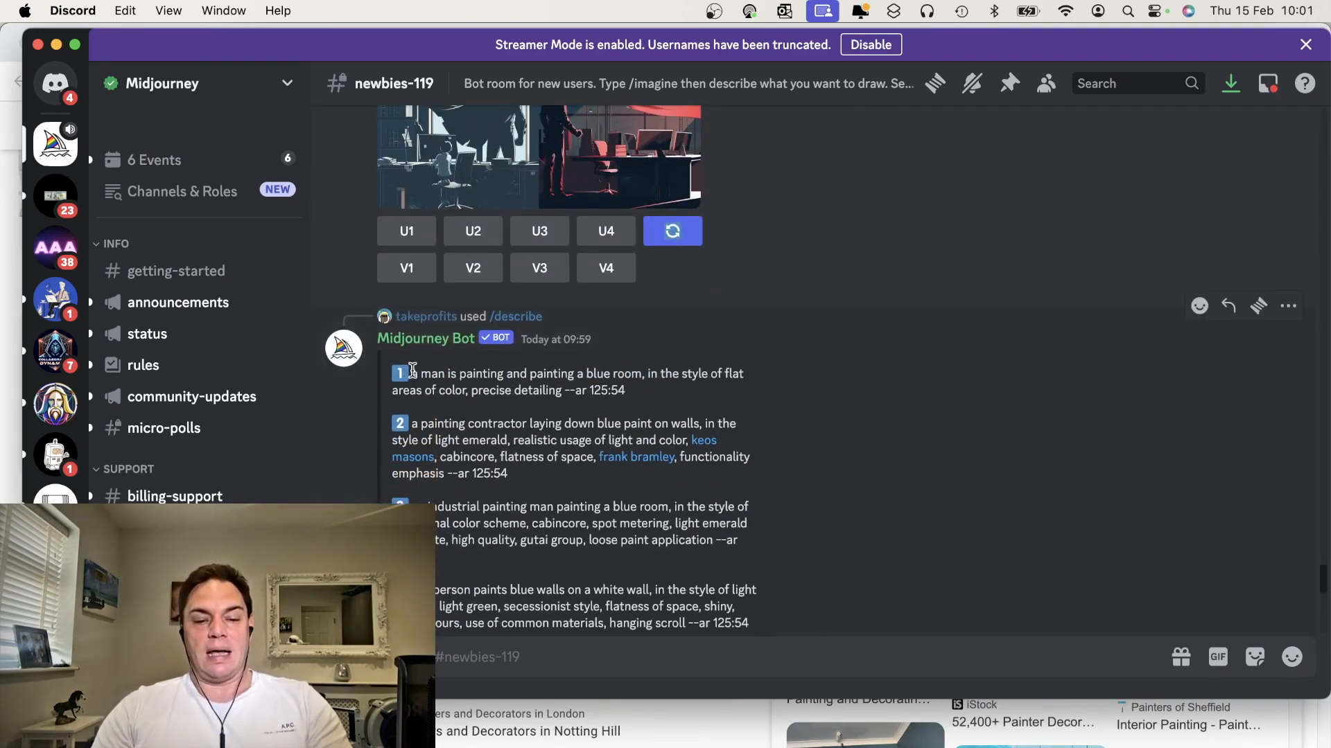
drag(413, 371, 570, 386)
key(super+c)
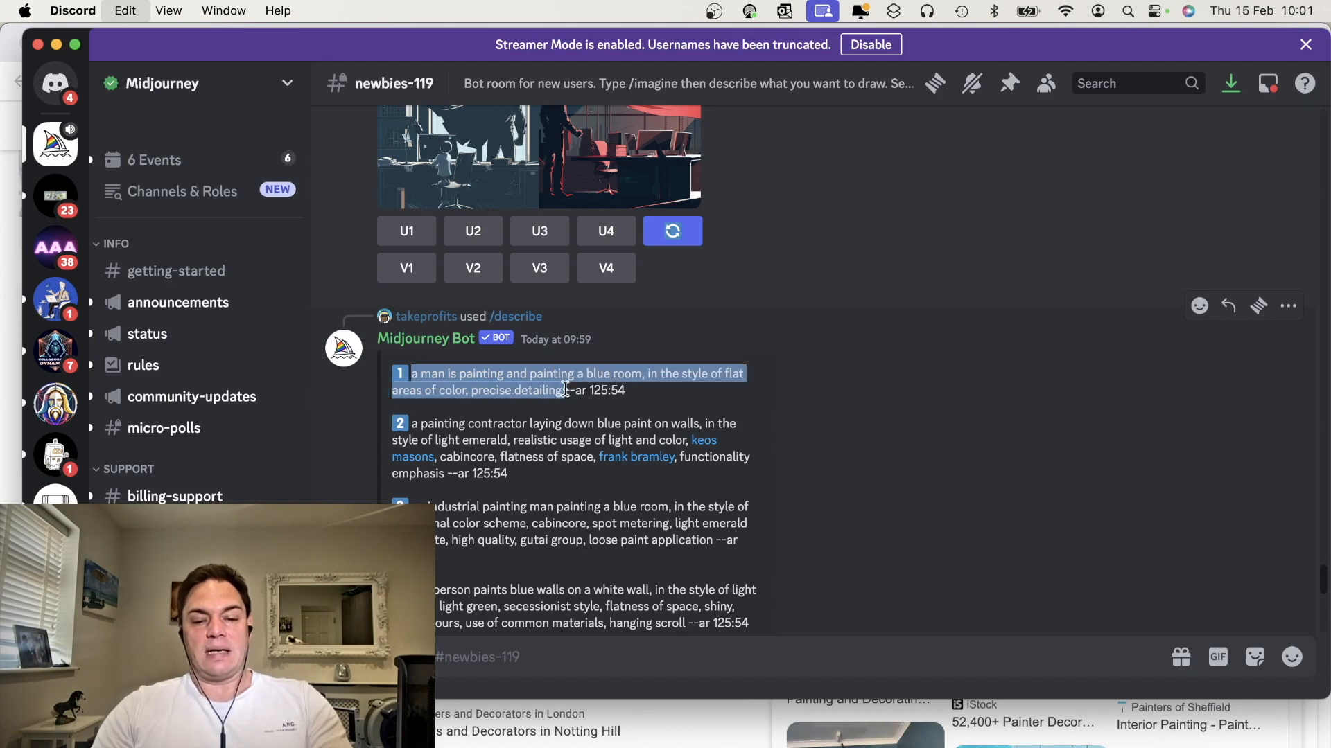
Start /imagine with the first prompt pasted, inserting "hd realistic photo of" before "a man"
click(535, 662)
text(/im)
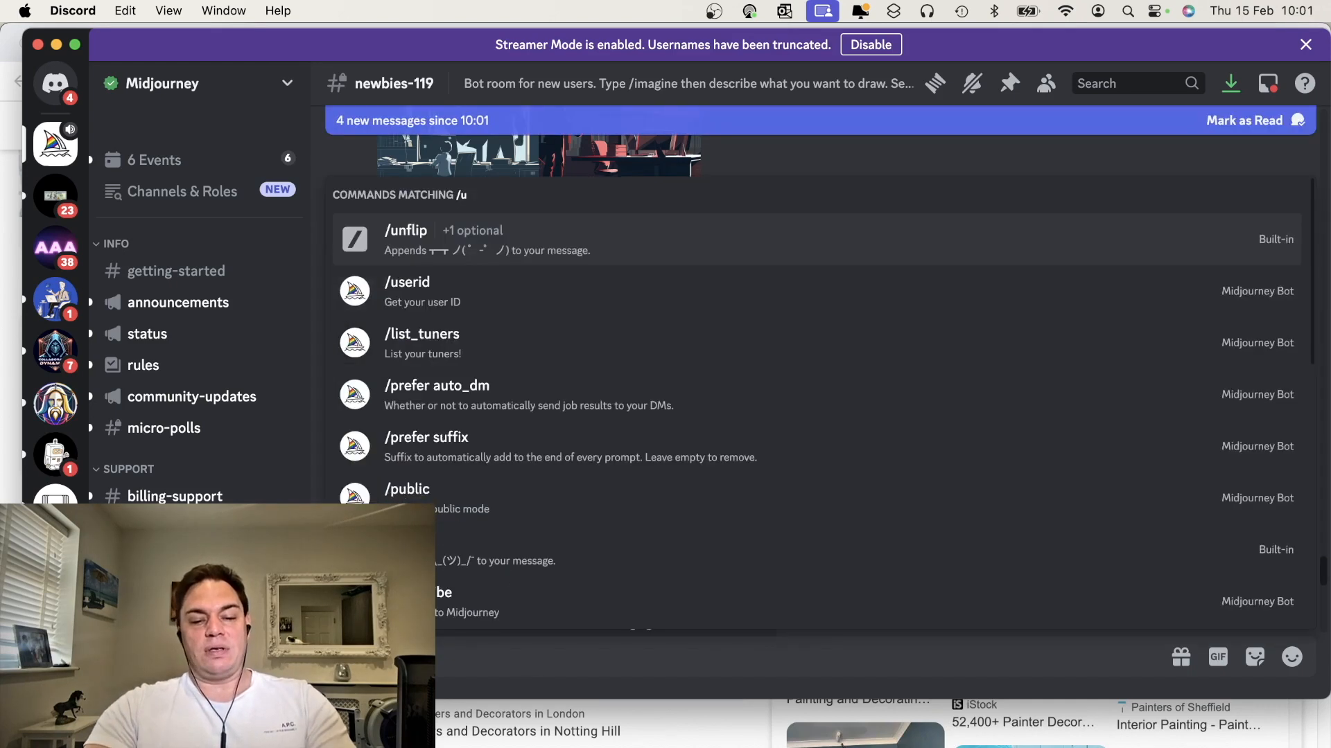
click(530, 498)
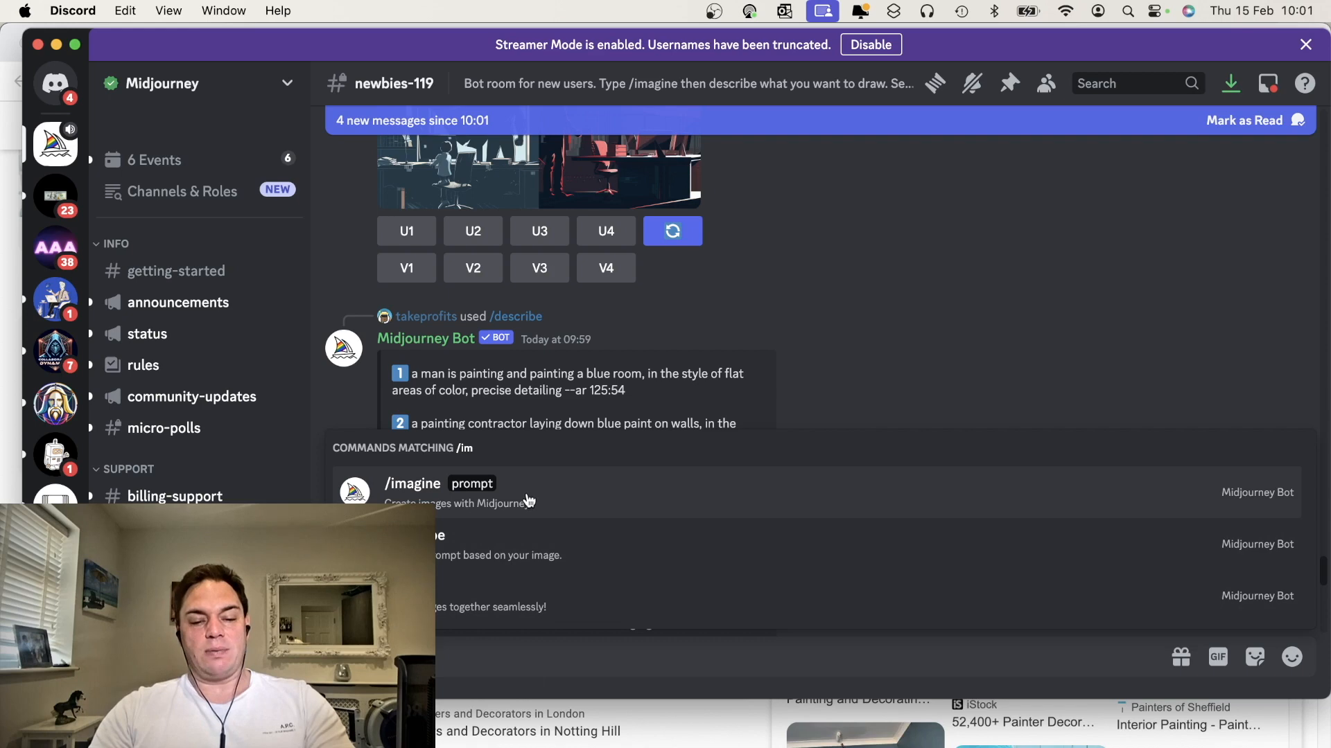
key(super+v)
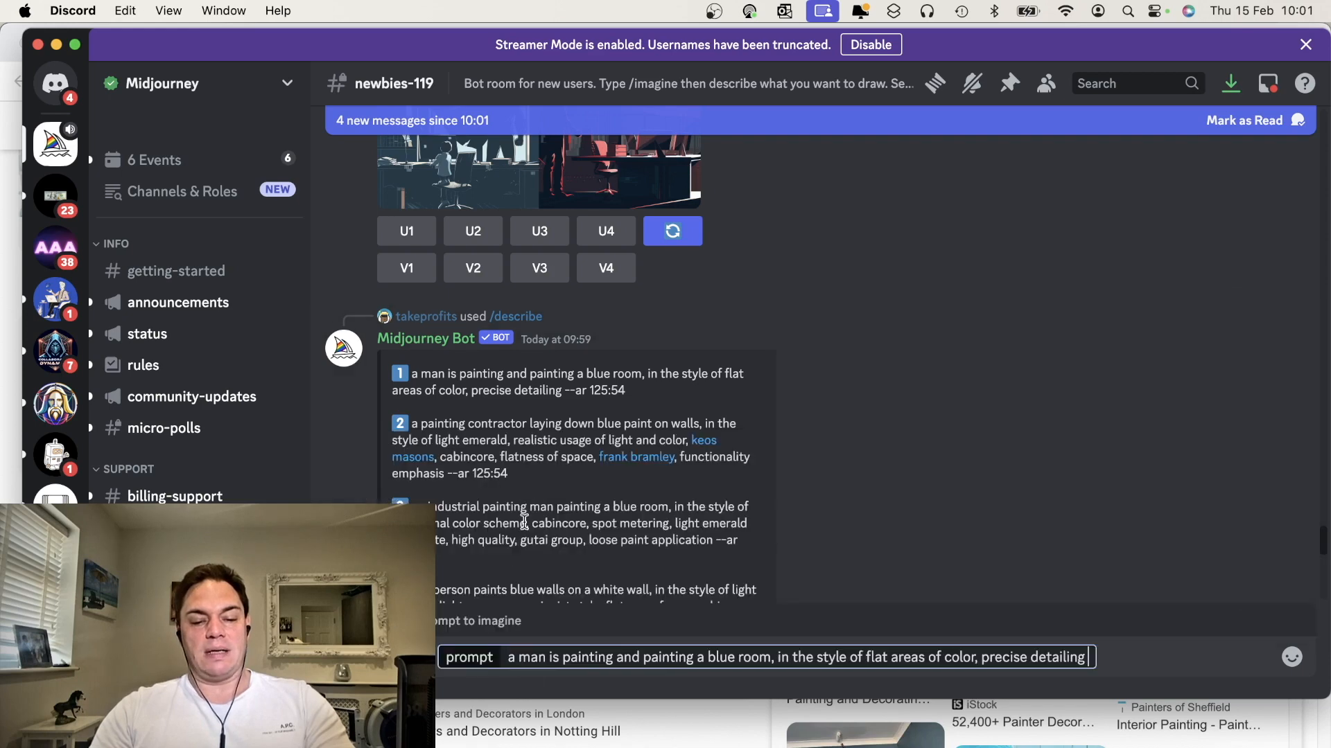
click(518, 657)
text(hd )
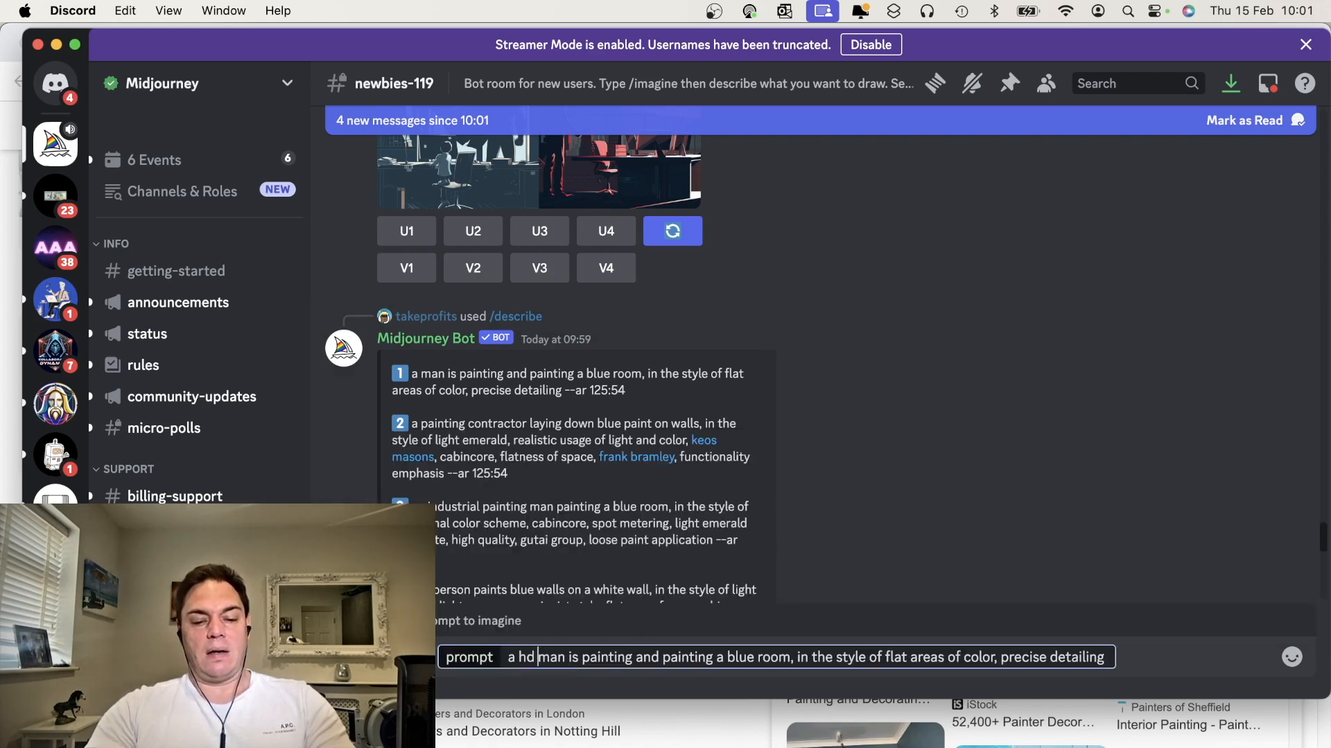
text(realistic )
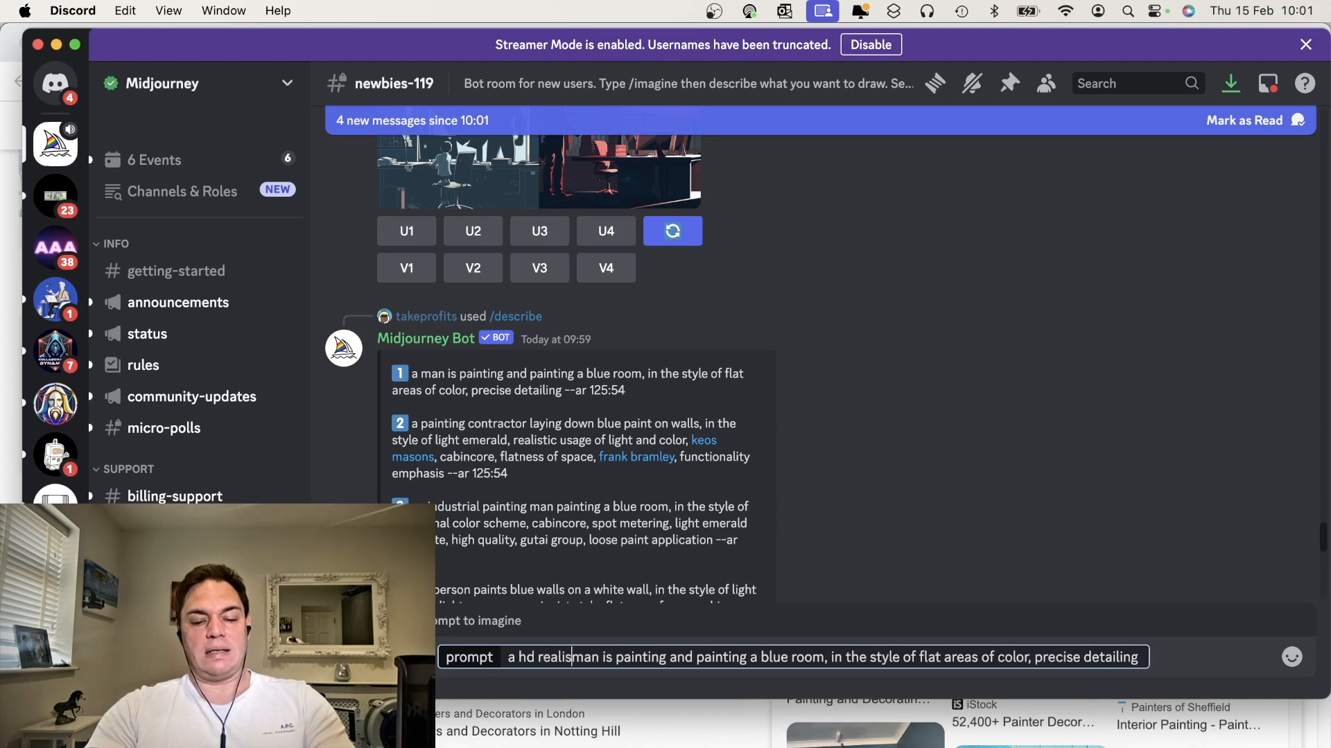
text(photo of a)
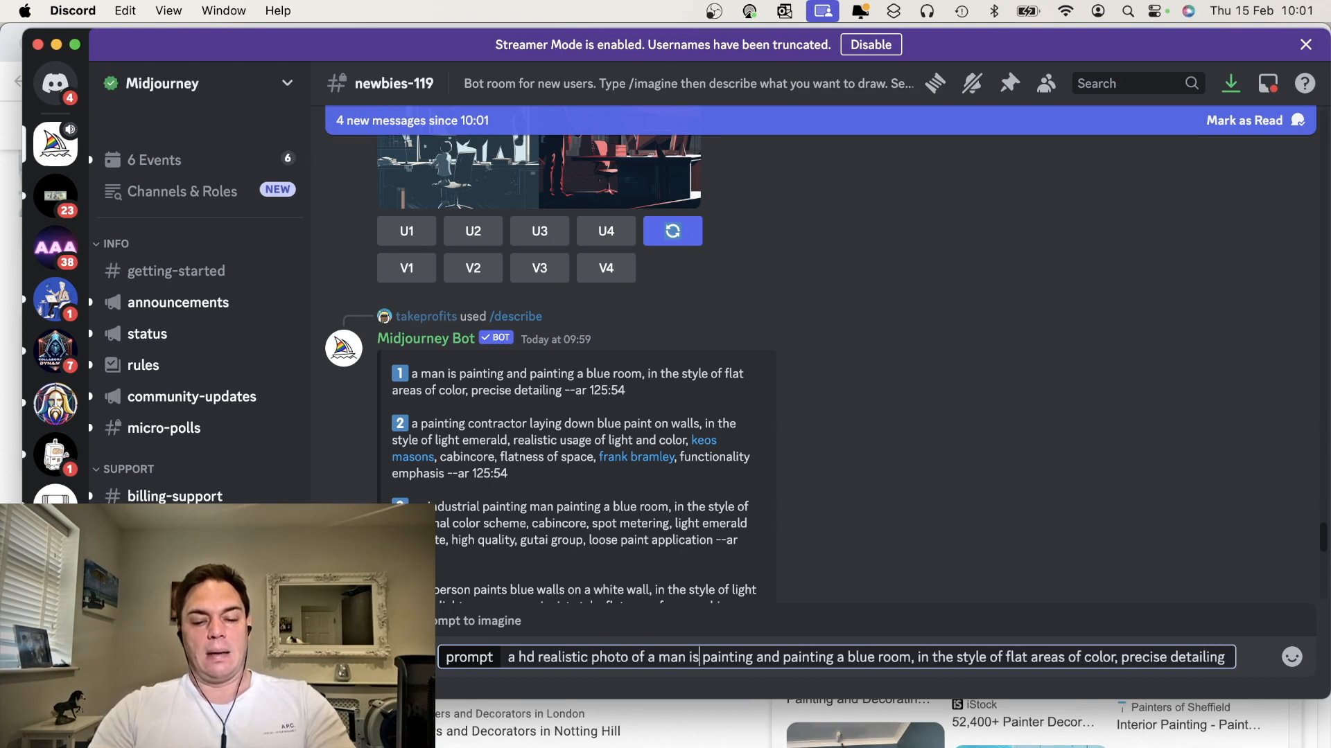
Change "is painting and painting" to "painting and decorating" in the prompt and submit it
key(BackSpace)
key(BackSpace)
key(BackSpace)
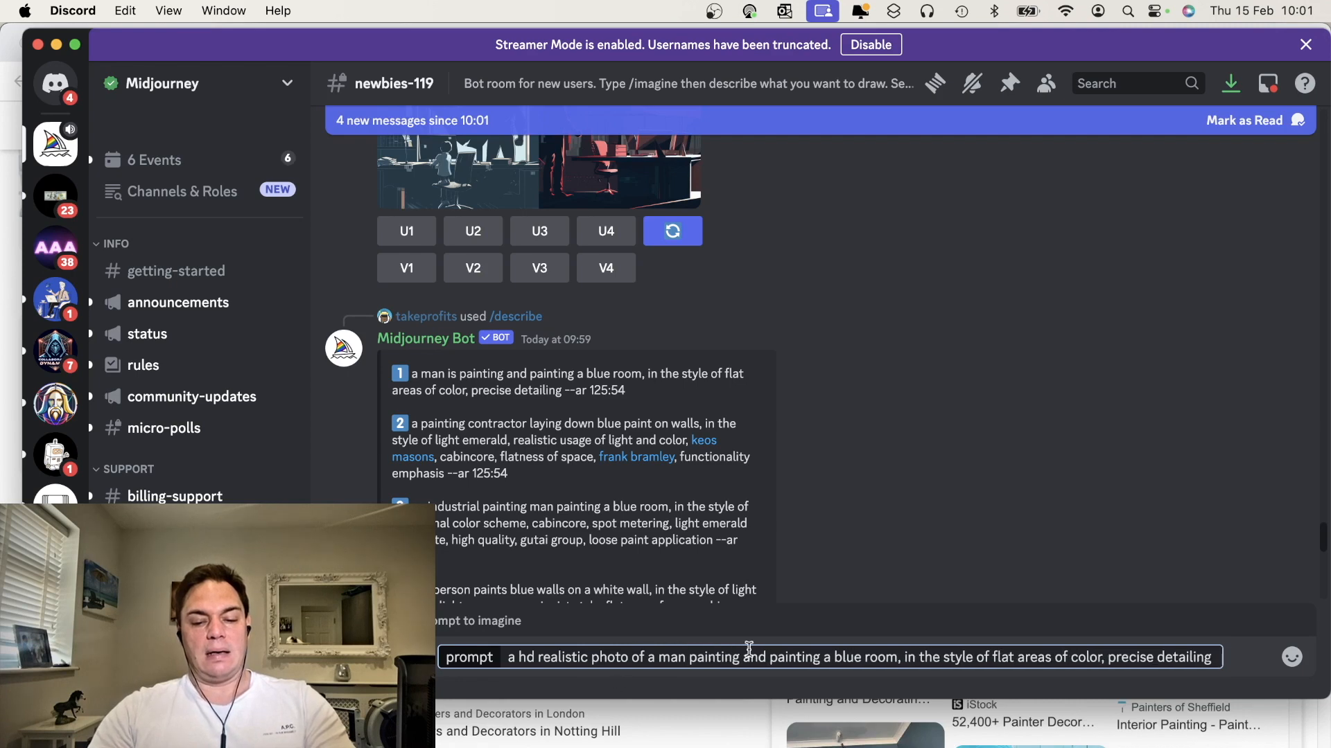
double_click(791, 657)
text(decora)
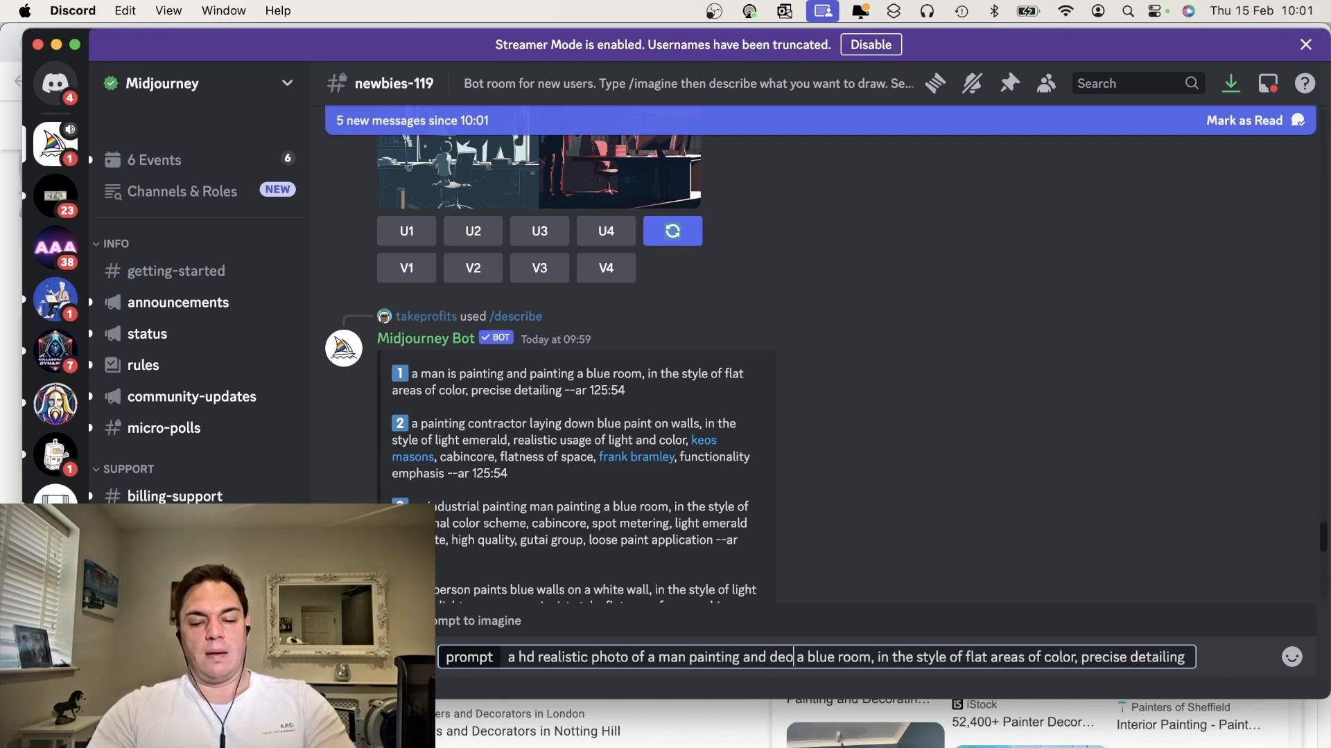
text(ting)
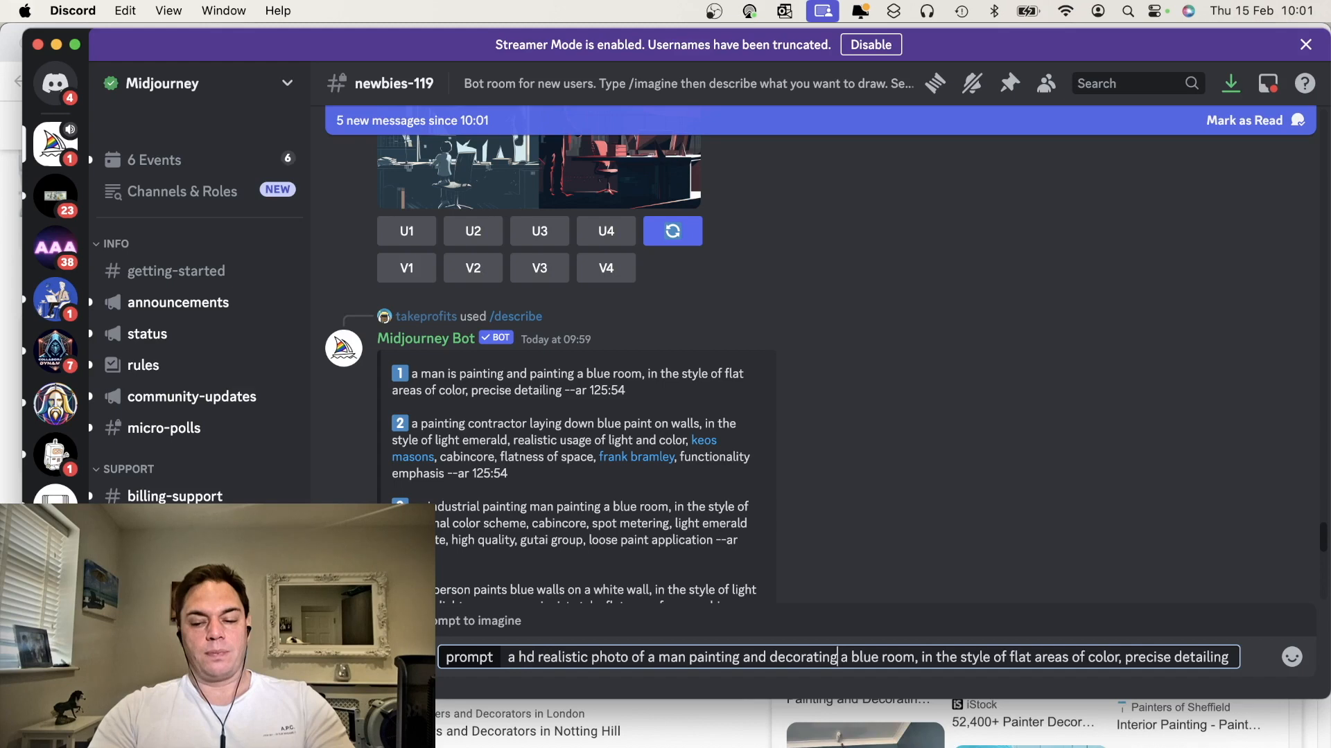
key(Return)
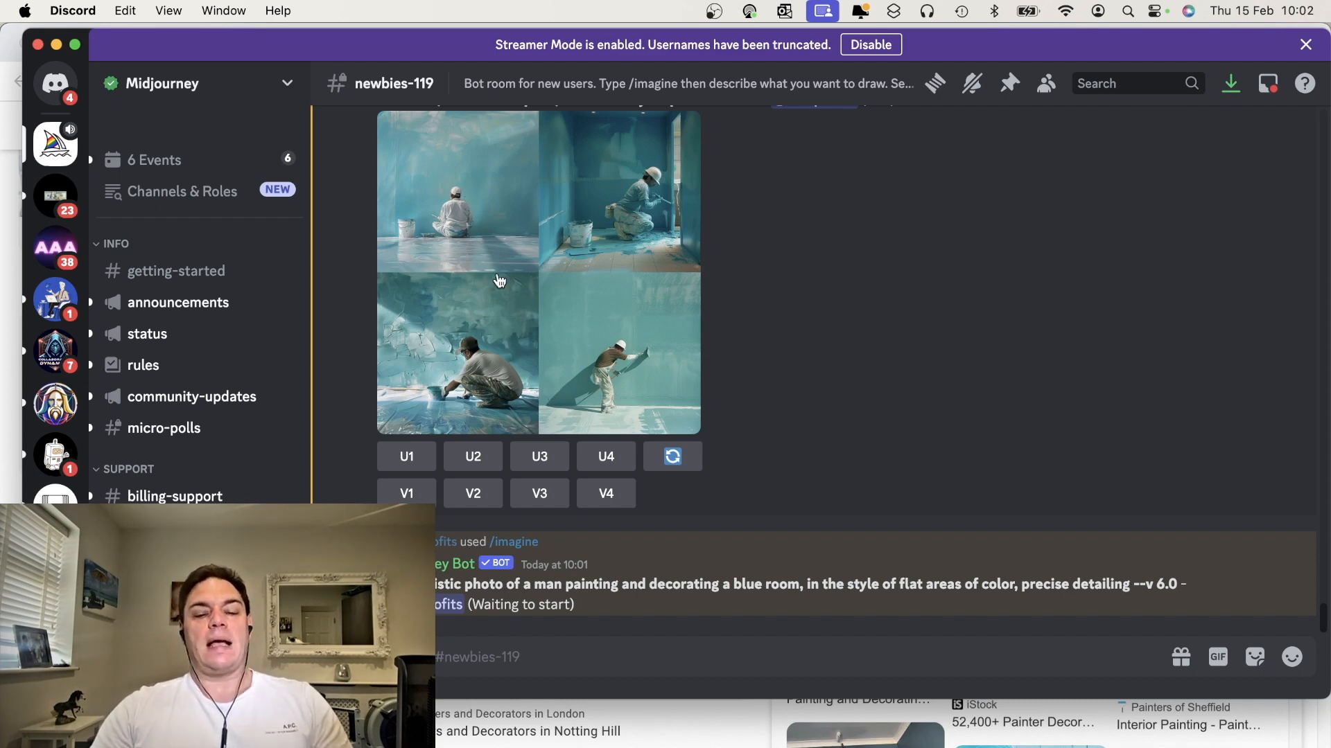
Upscale image 2 from the high definition painting contractor grid
scroll(497, 274, up, 1)
scroll(497, 274, up, 3)
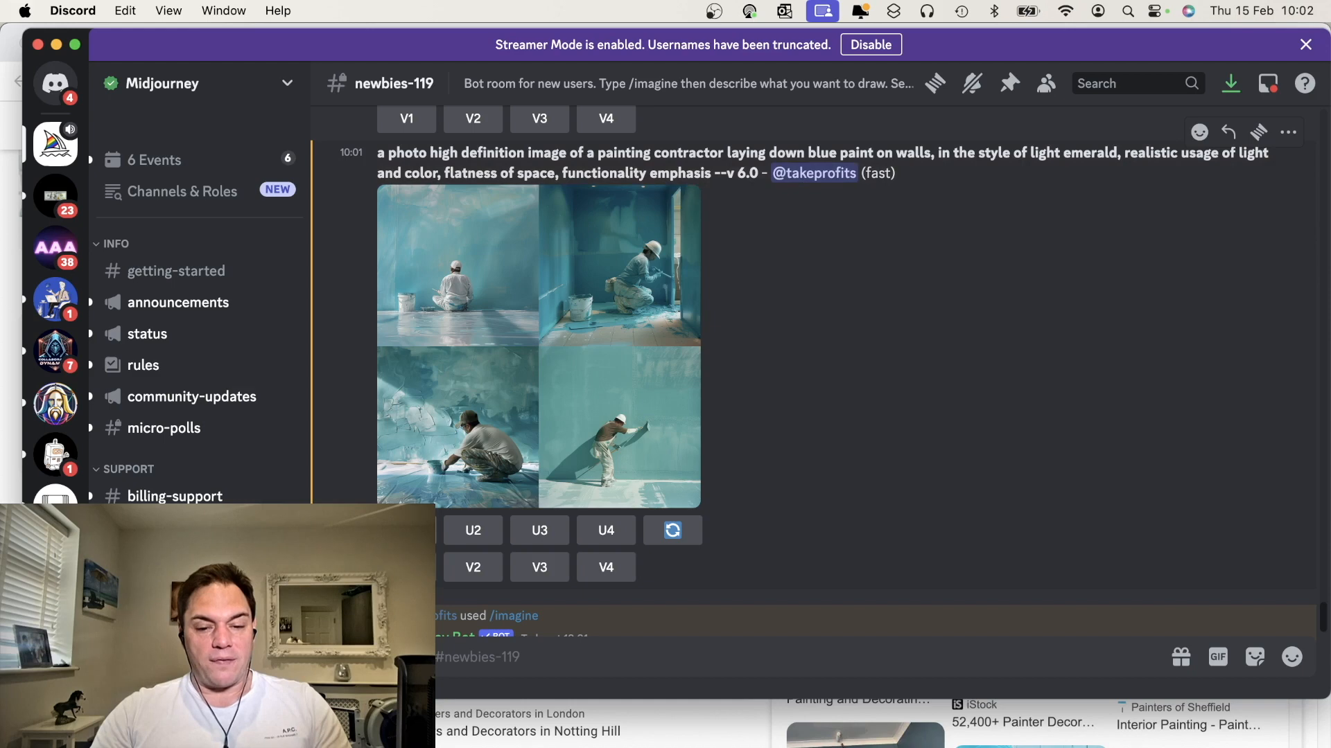
click(474, 531)
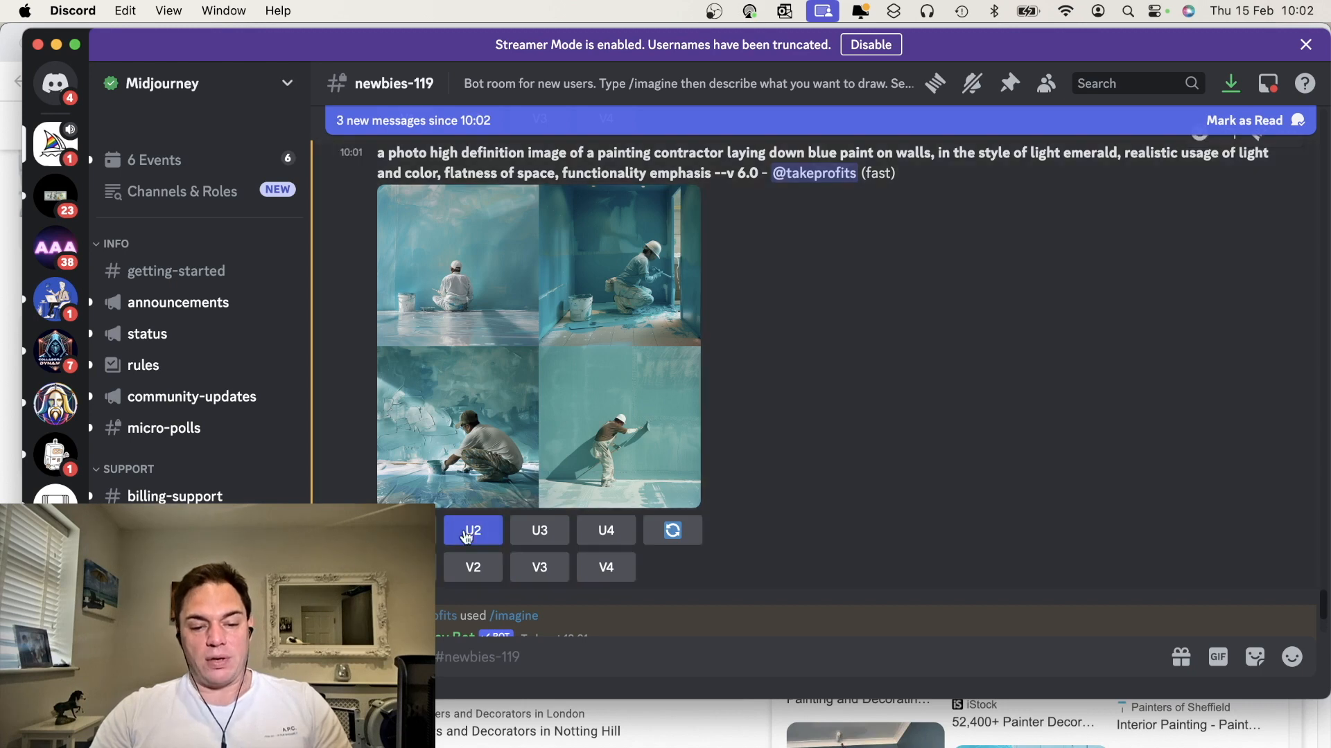
click(606, 533)
Scroll through the channel to locate the upscaled painting contractor image
scroll(644, 509, down, 8)
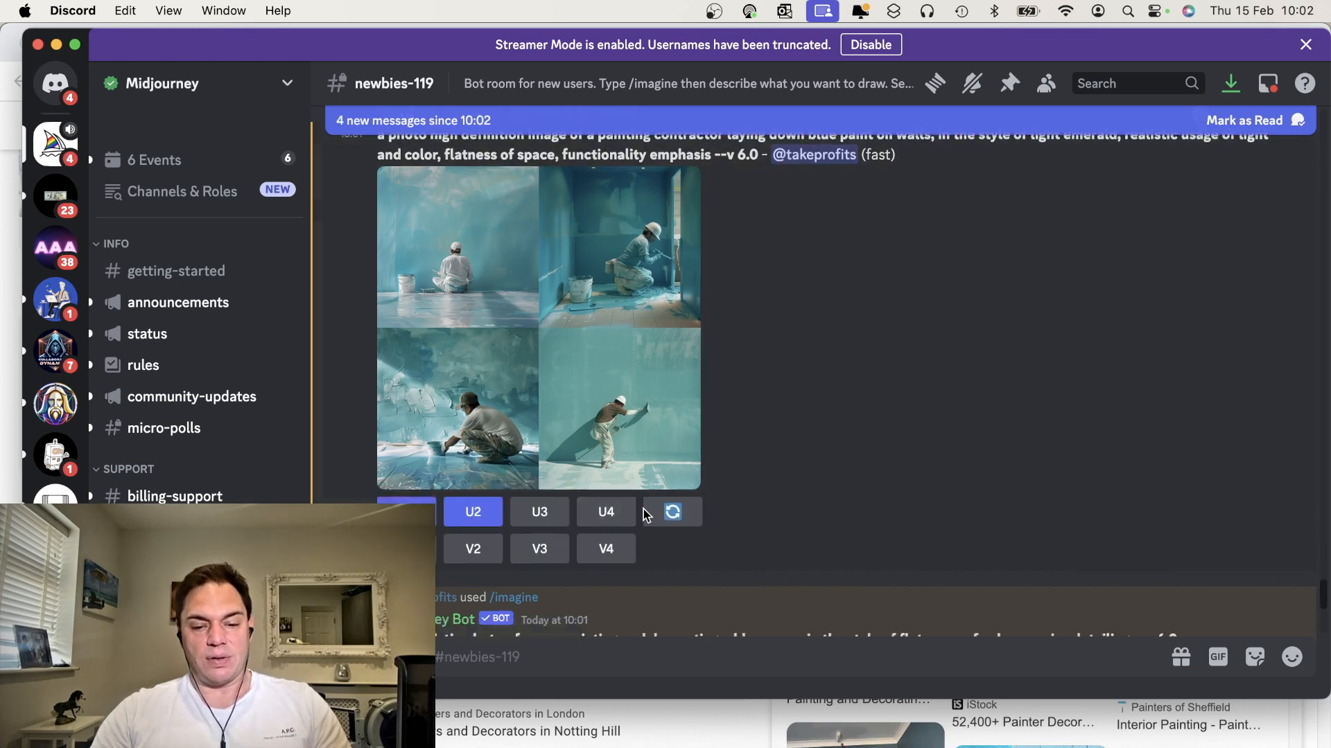
scroll(643, 516, down, 10)
scroll(643, 515, up, 8)
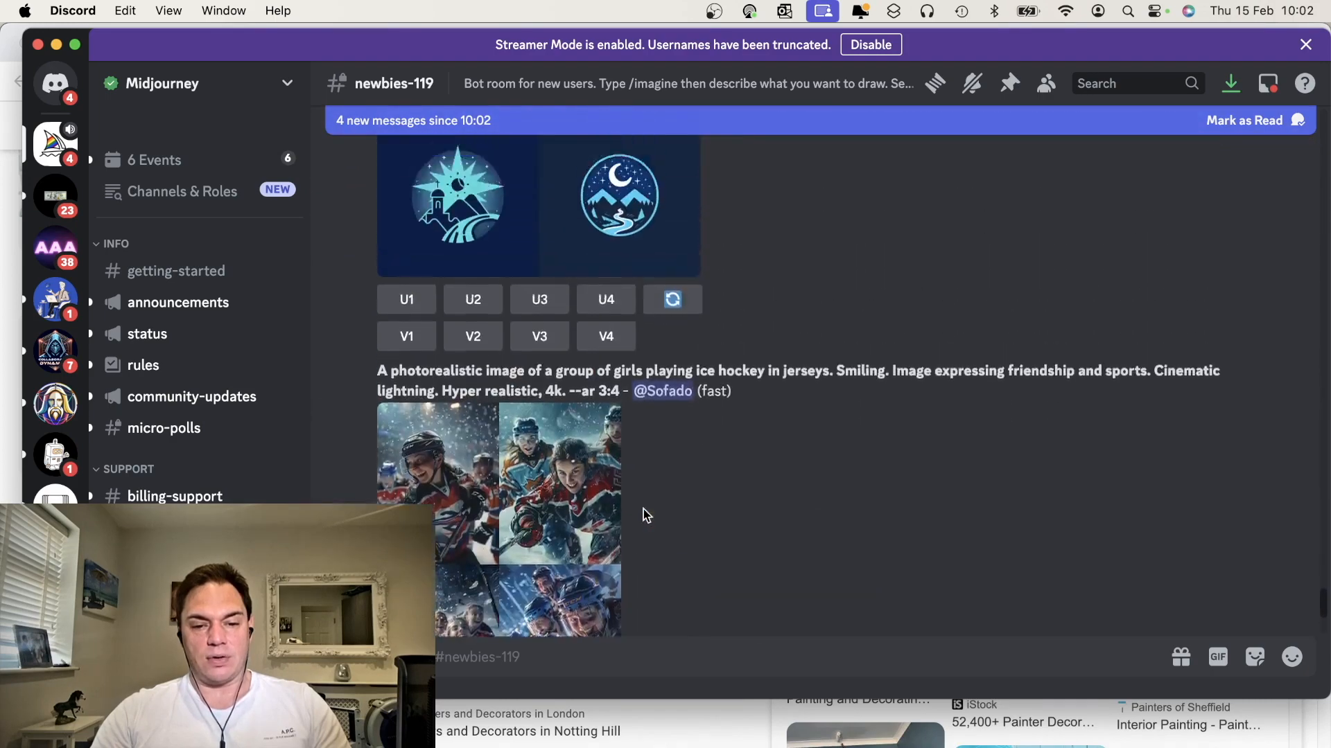
scroll(643, 516, up, 3)
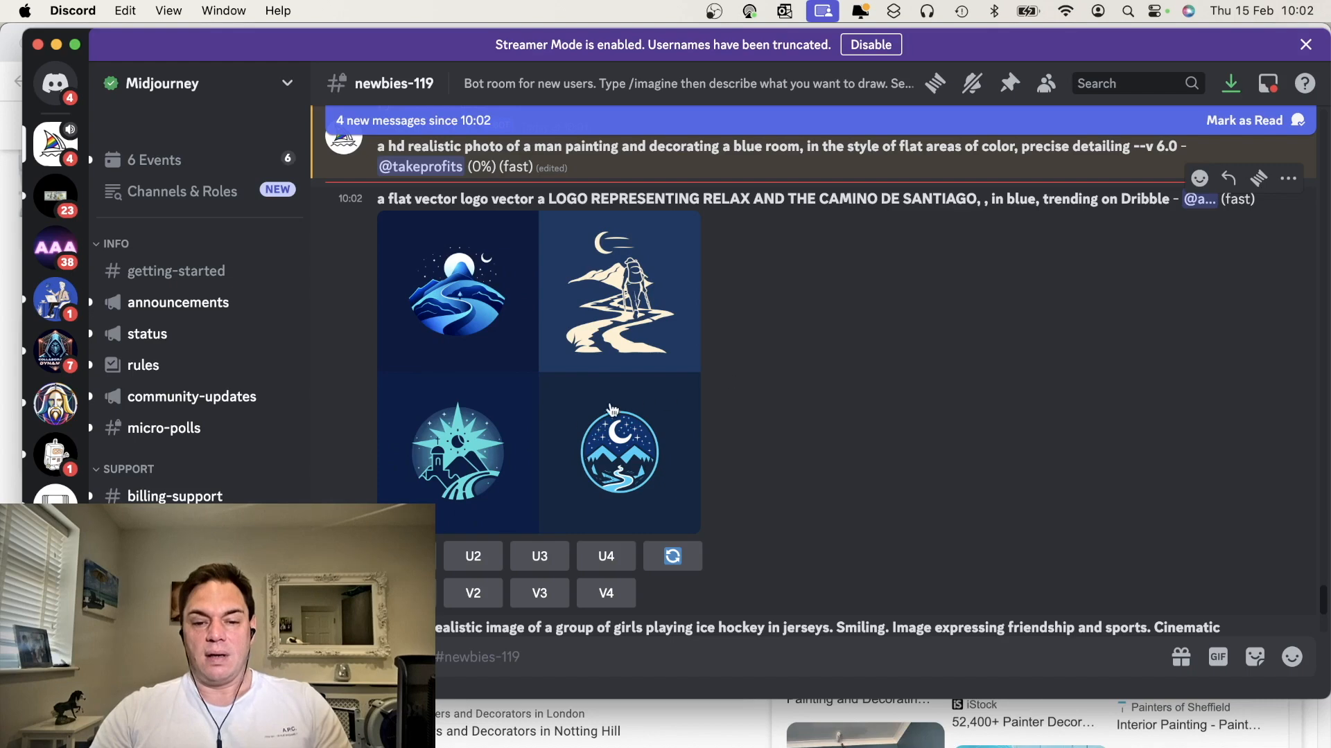
scroll(713, 509, down, 7)
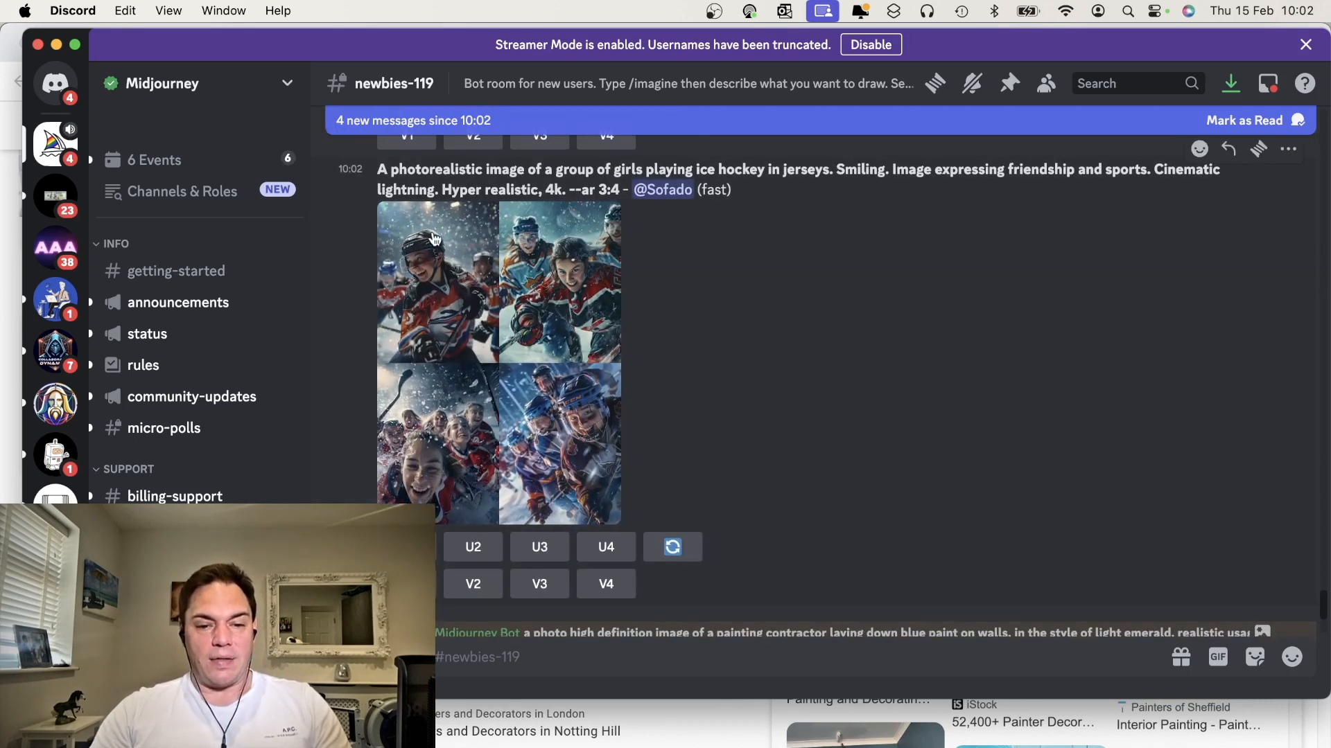
drag(396, 169, 506, 174)
click(506, 174)
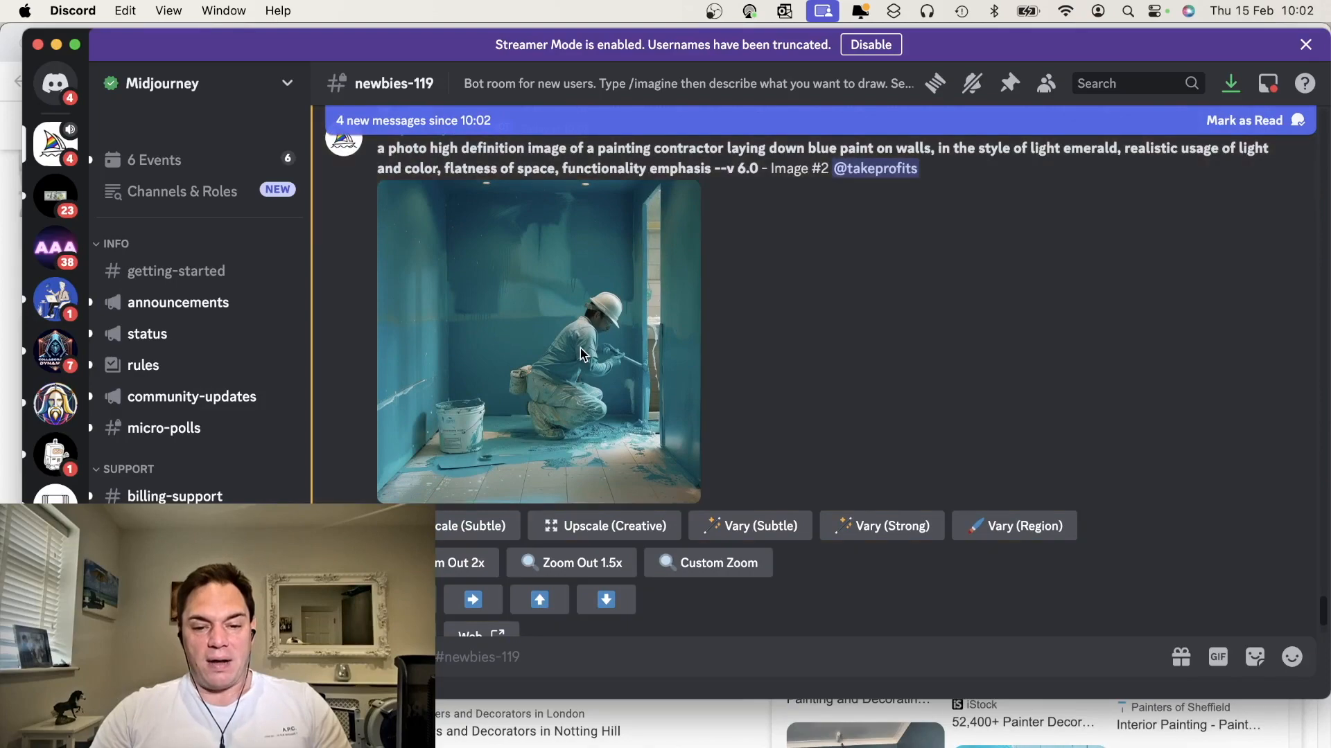
Open the upscaled painting contractor image (Image #2) on the Midjourney website
click(580, 354)
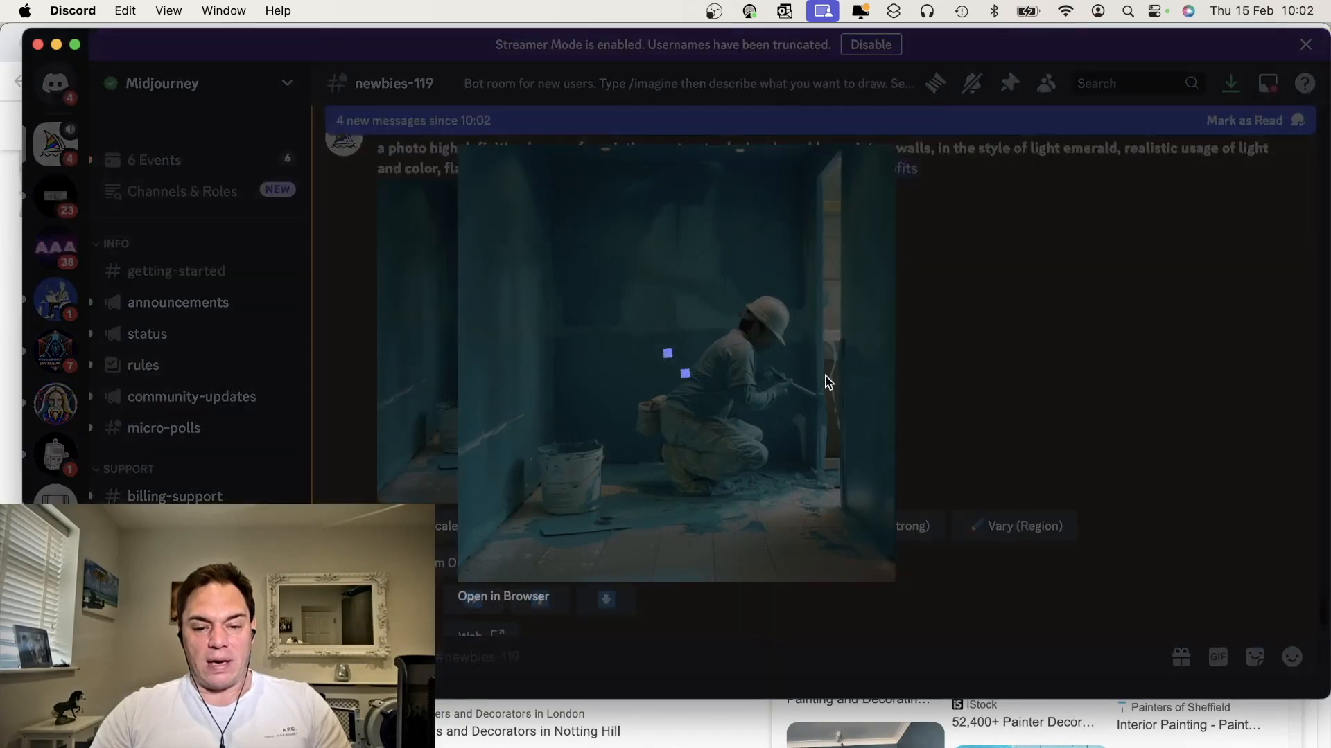
click(965, 392)
click(539, 600)
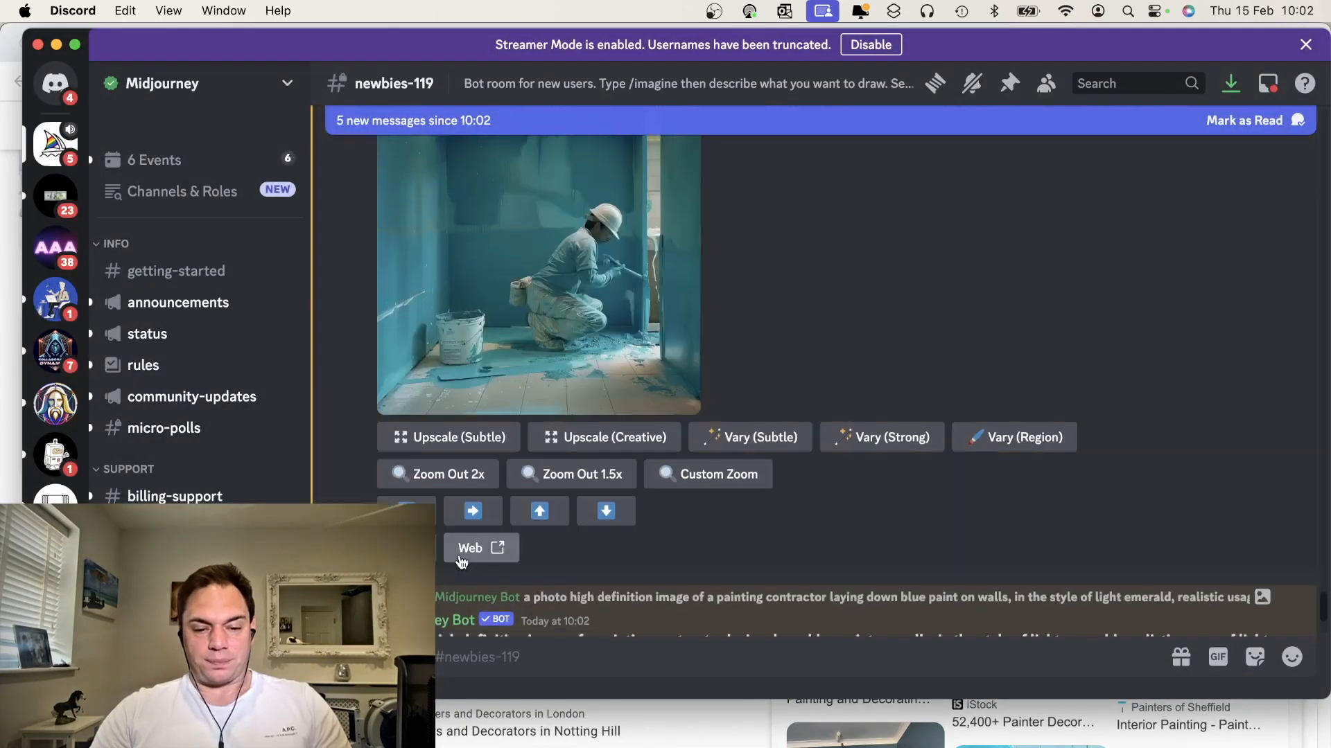
click(463, 554)
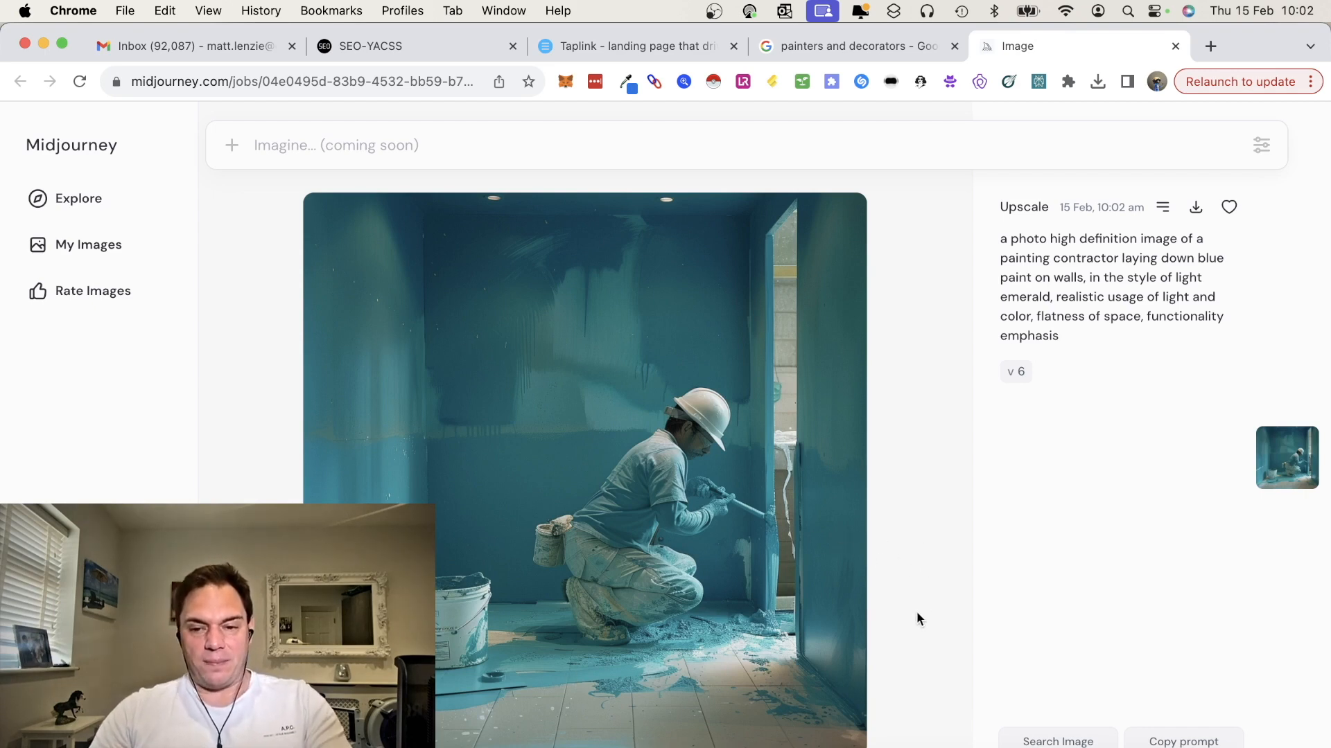
Return to the channel and open the upscaled Image #1 of the painting contractor prompt on the Midjourney website
key(super+Tab)
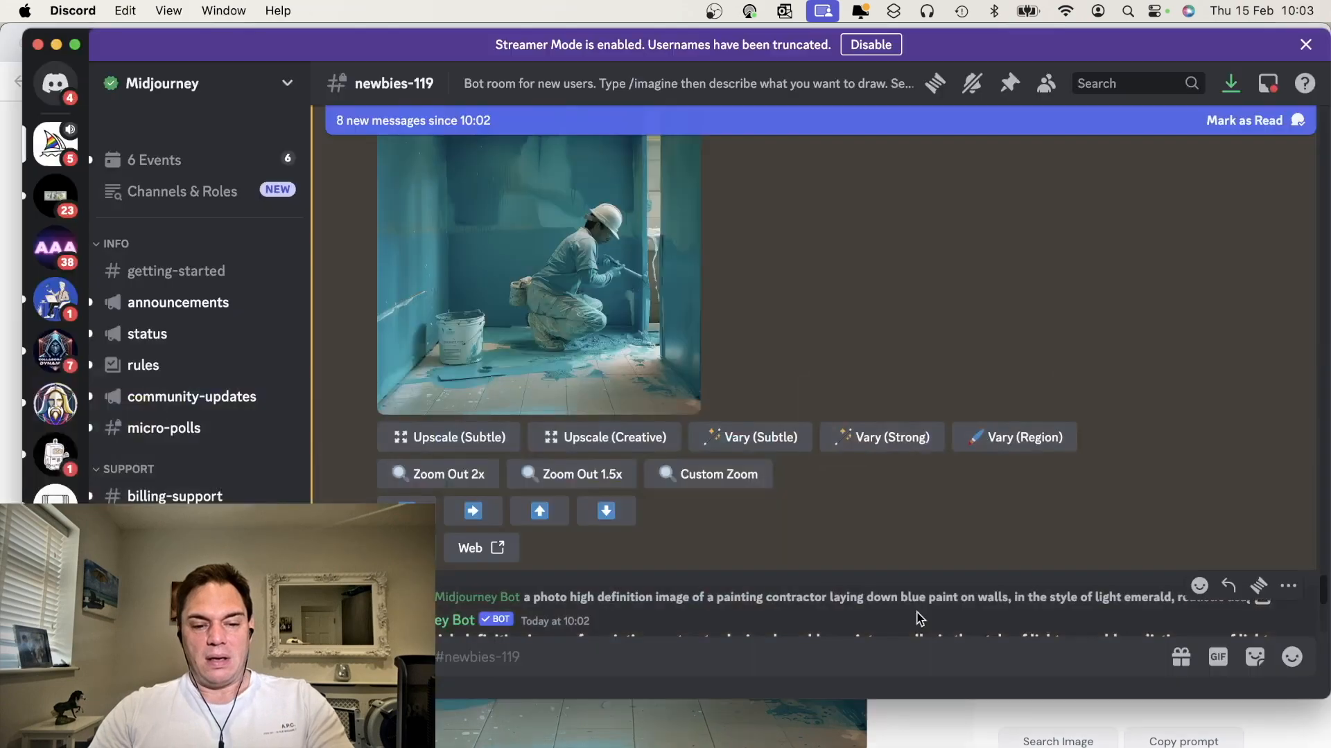
scroll(919, 619, down, 7)
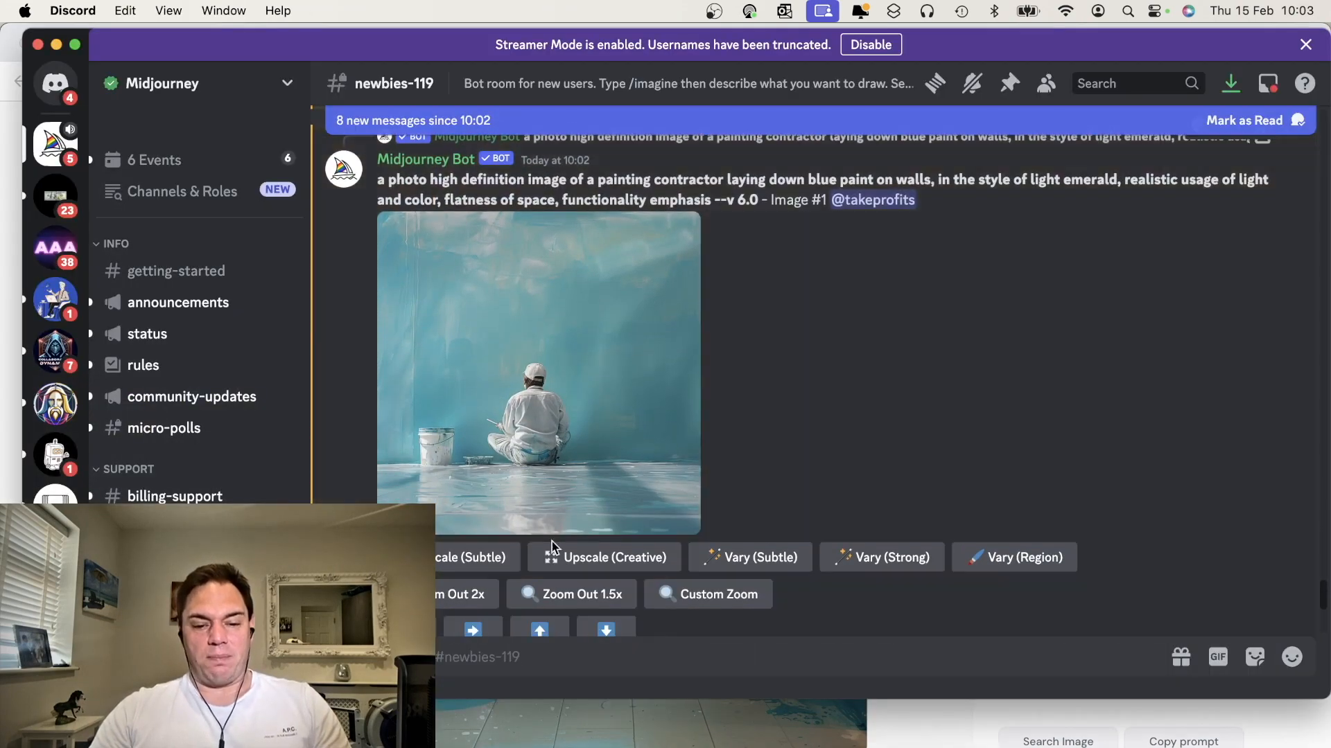
scroll(552, 542, down, 3)
click(476, 486)
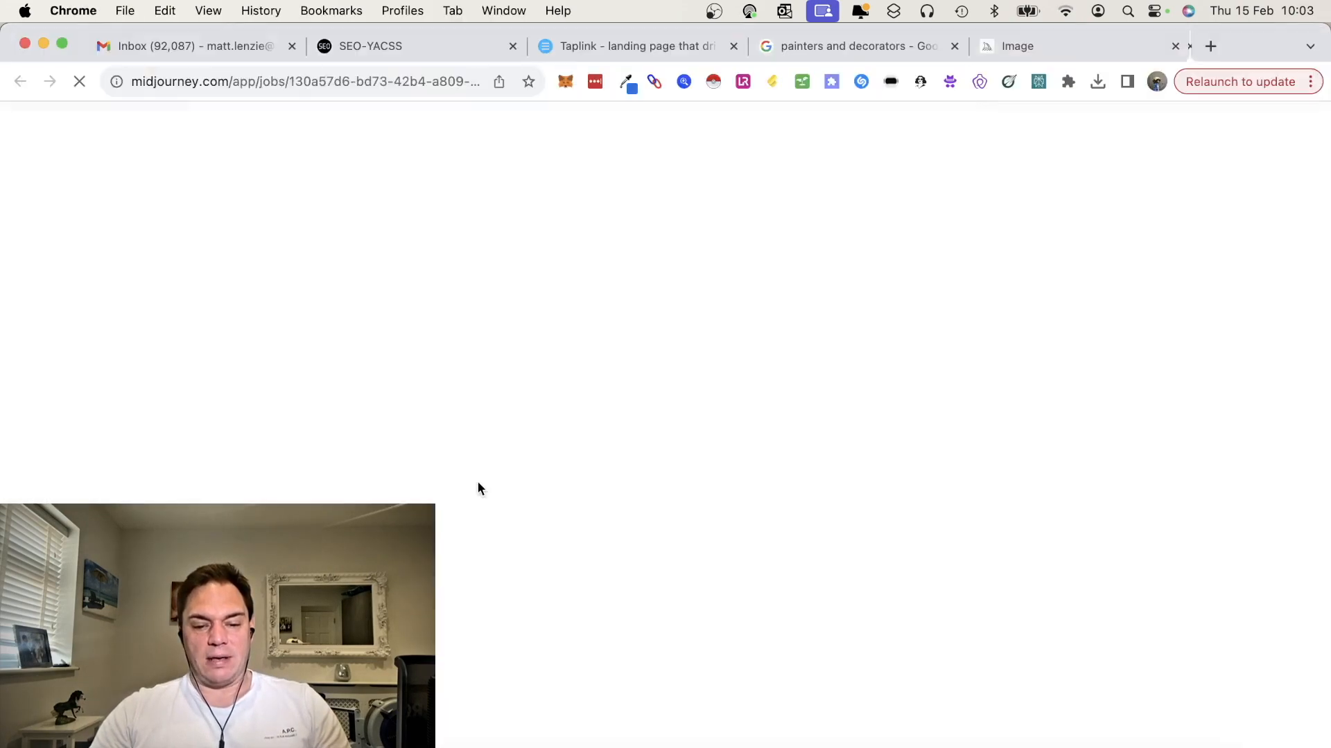
key(super+Tab)
Upscale image 4 of the hd realistic photo grid and open the upscaled image on the Midjourney website
scroll(658, 554, down, 4)
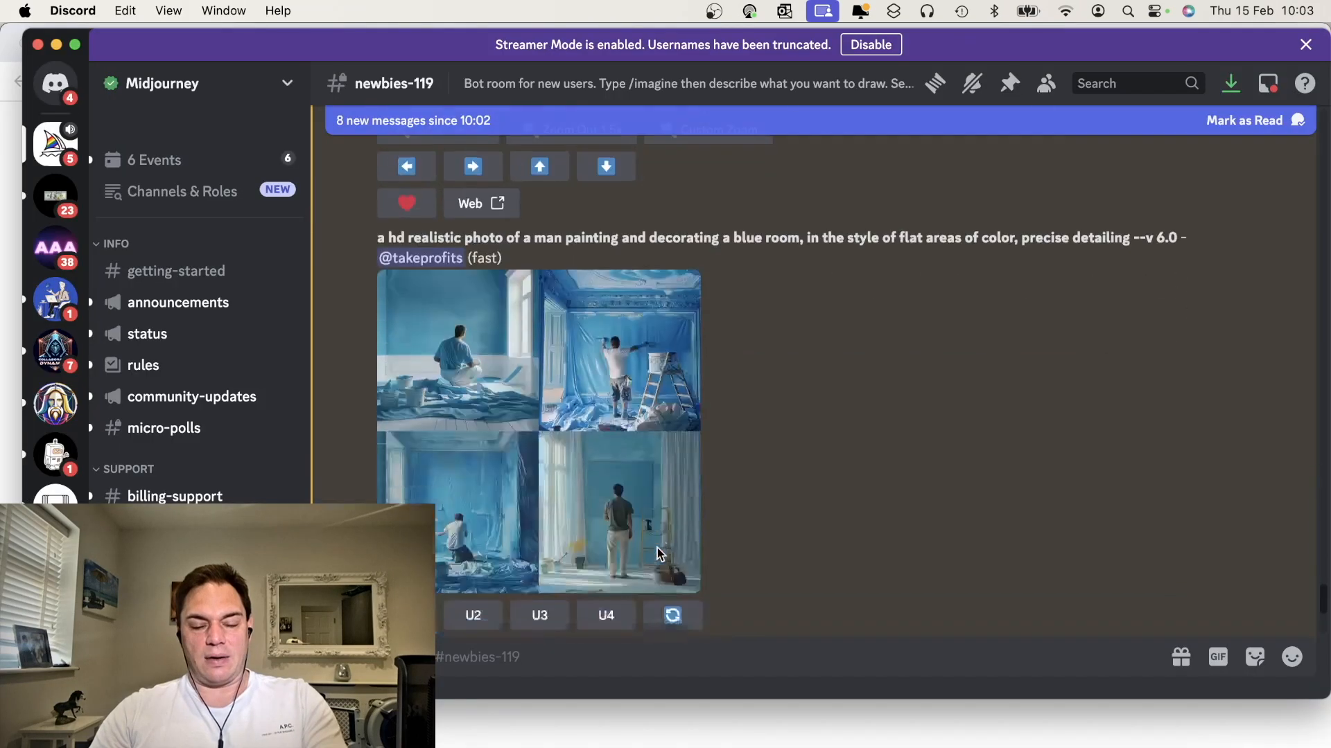
scroll(658, 554, down, 1)
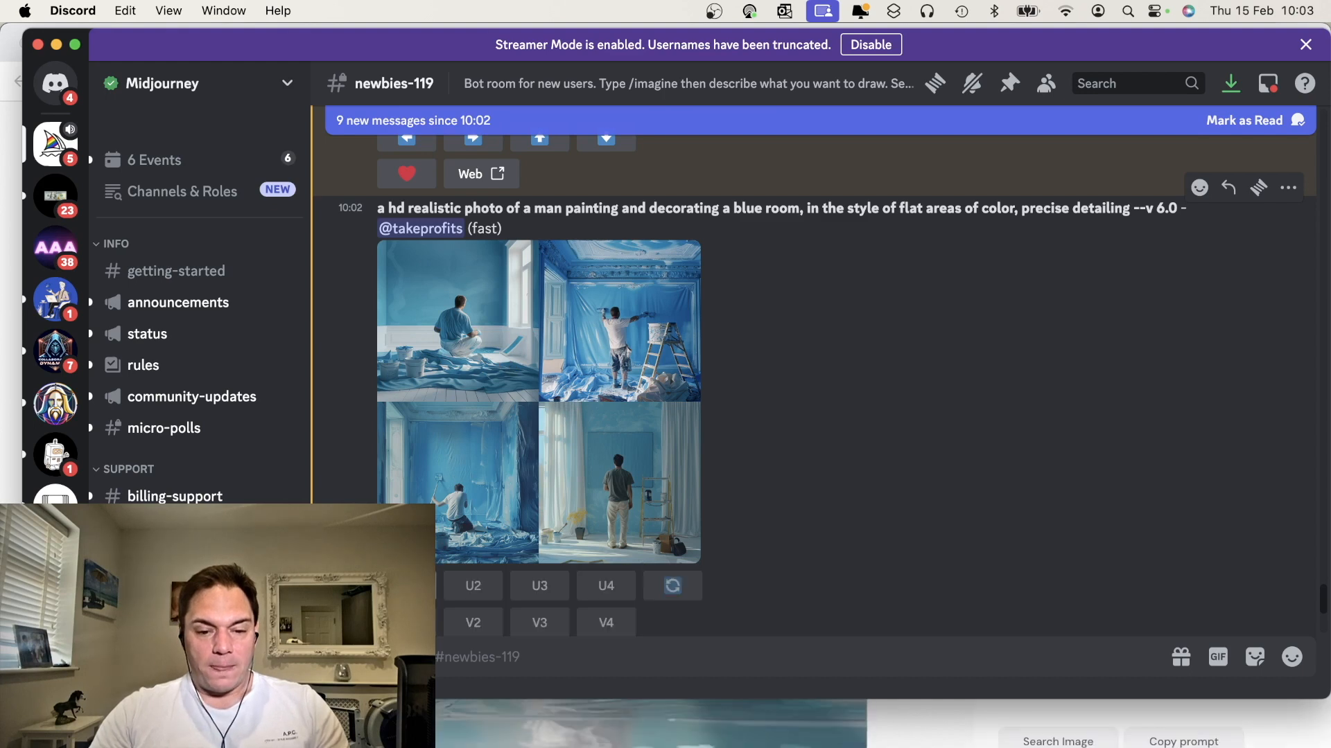
click(607, 586)
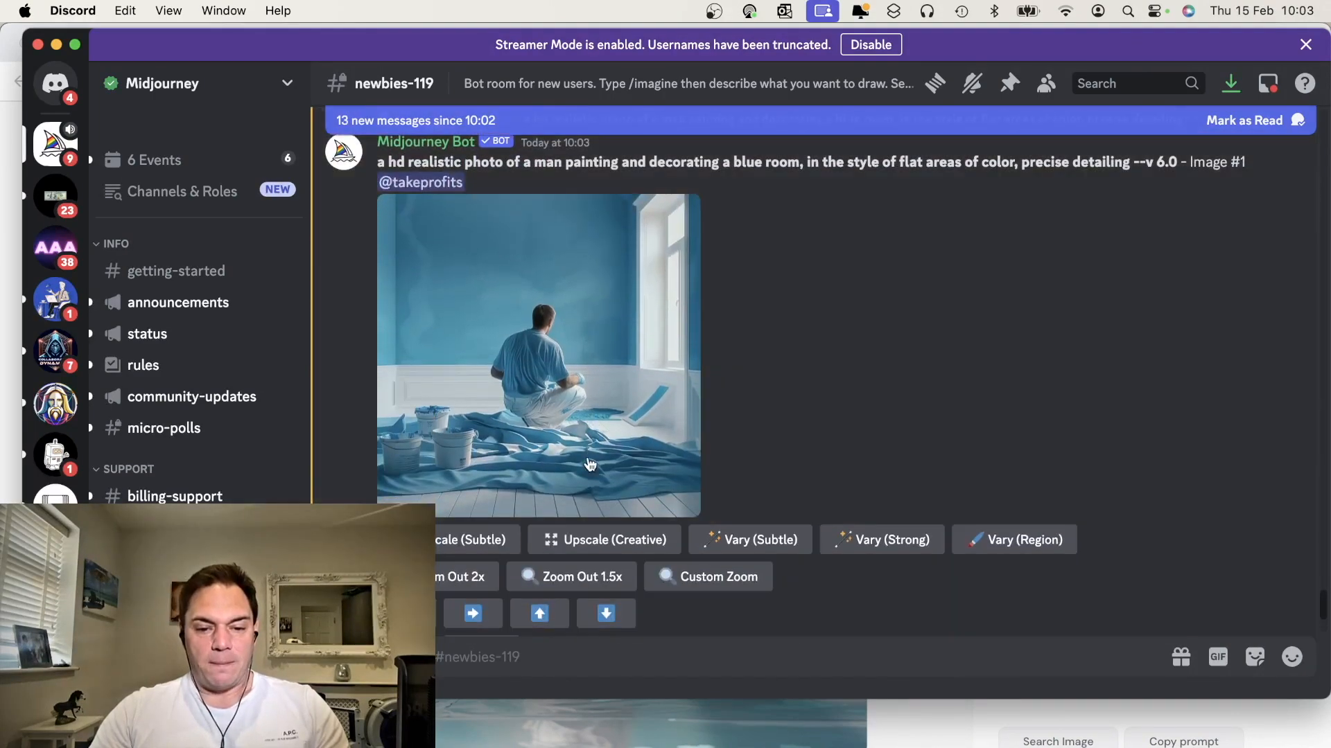
scroll(596, 568, down, 2)
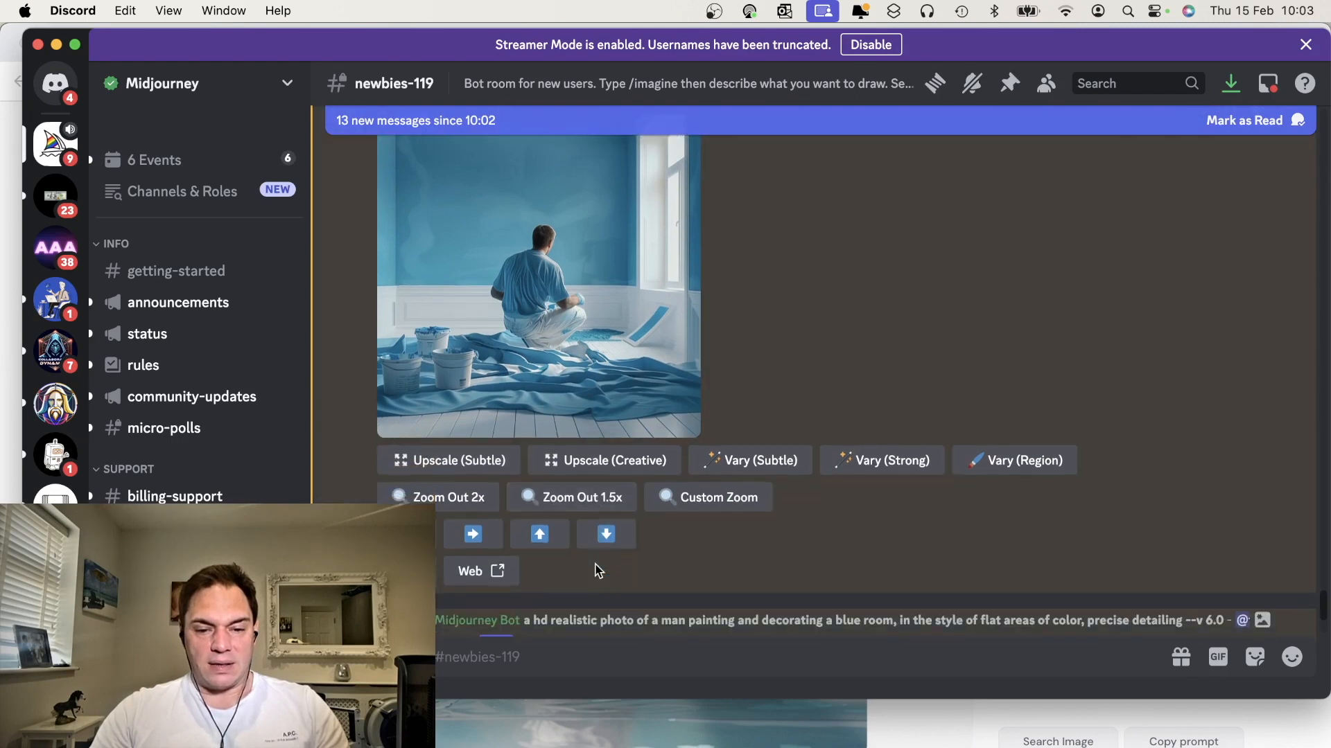
click(485, 572)
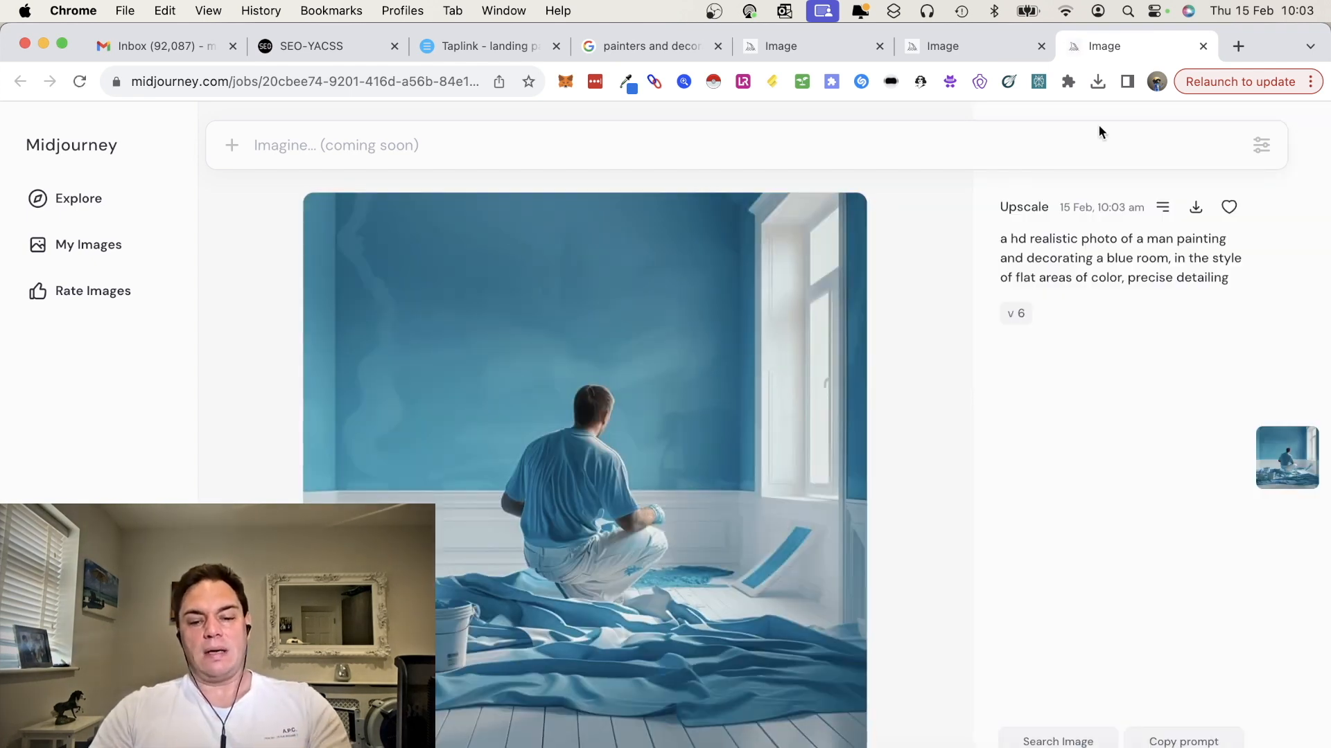
Search Google for "exif editor" in a new tab
click(1231, 49)
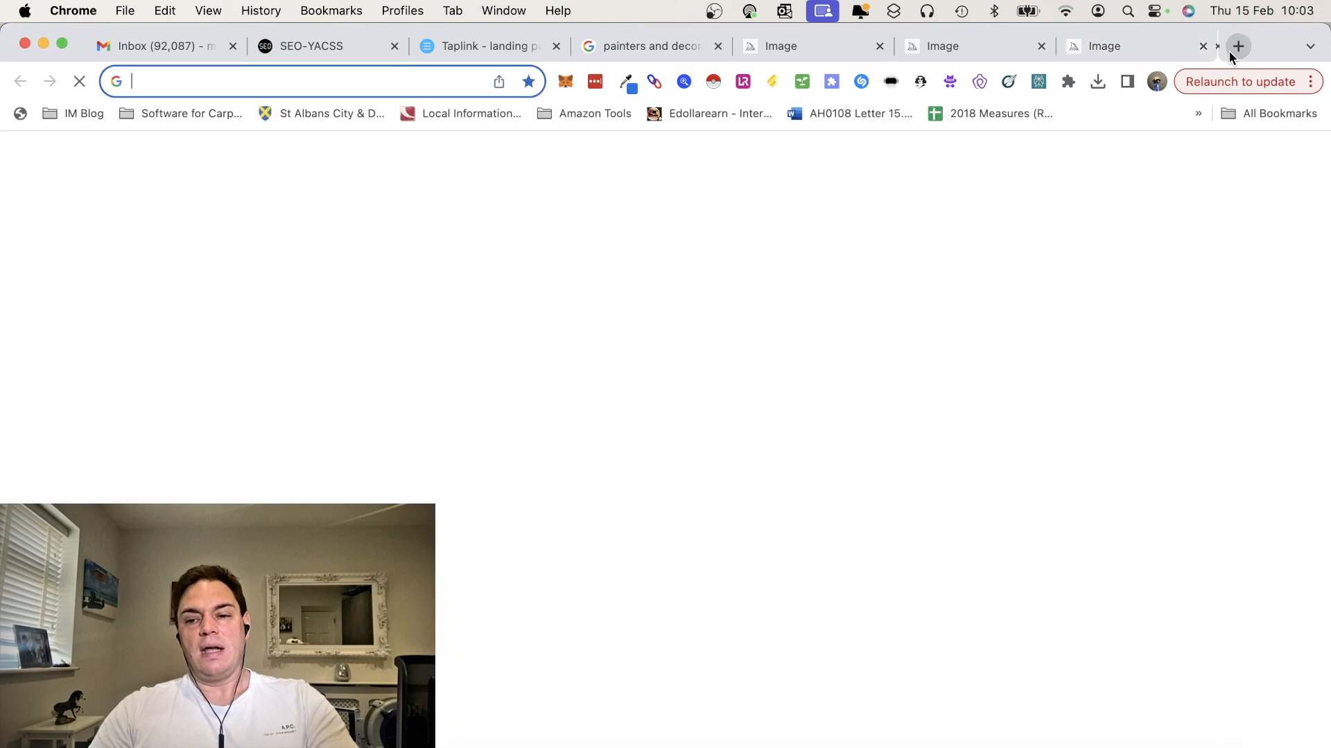
text(exif)
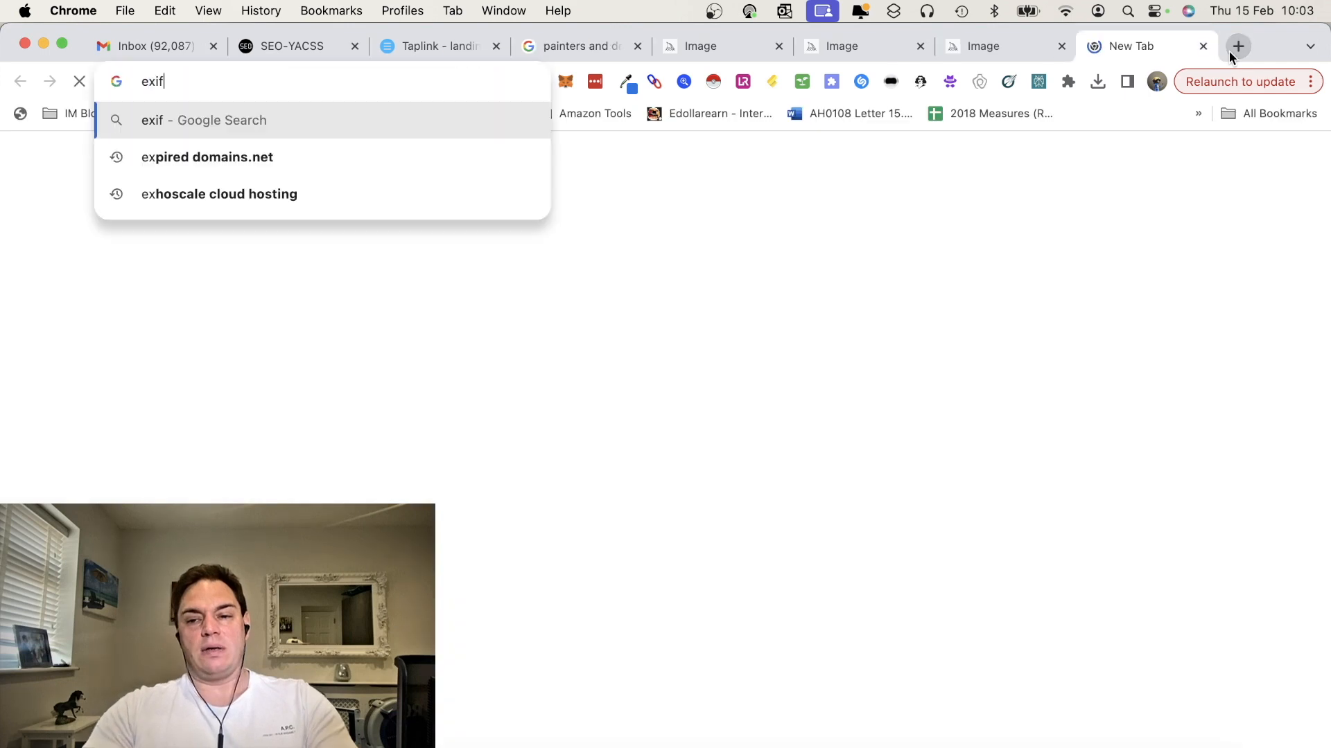
text( editor)
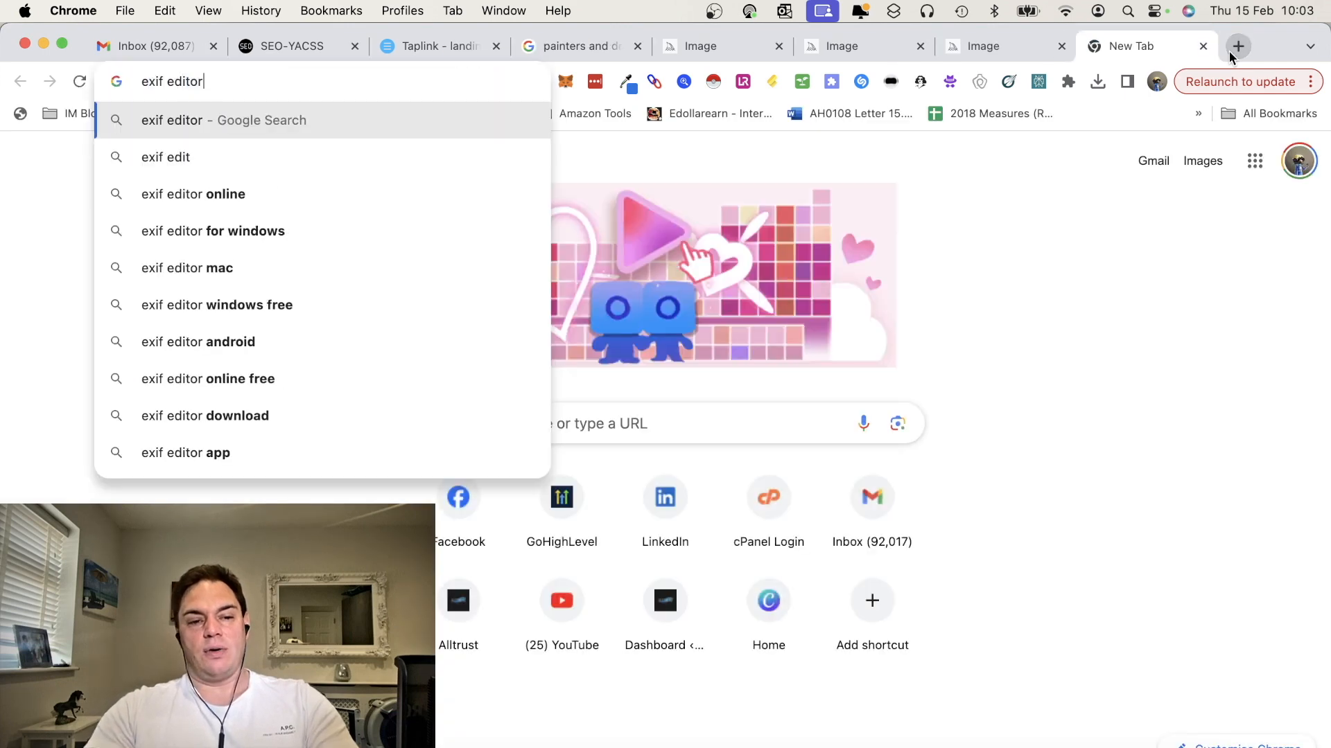
key(Return)
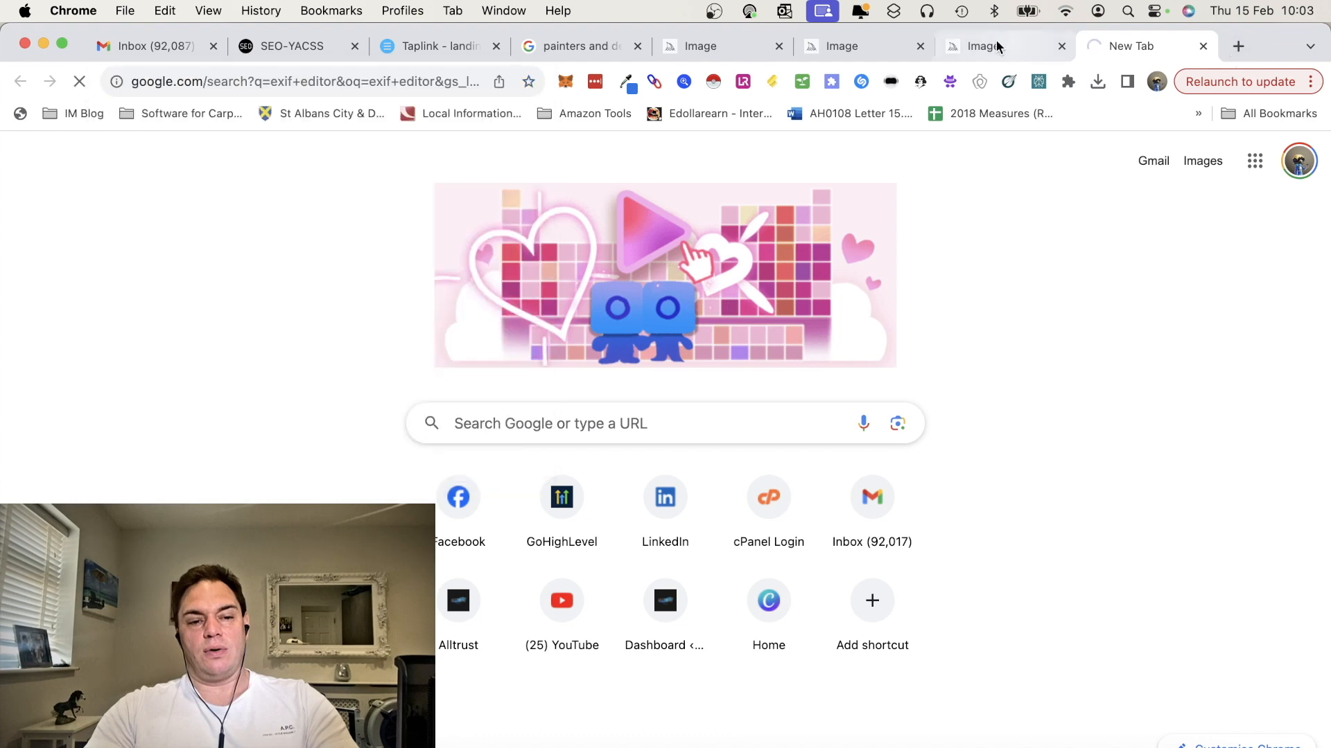
Save the upscaled blue room image to Downloads as "Painters and Decorators in Watford" and open it in Preview
click(996, 42)
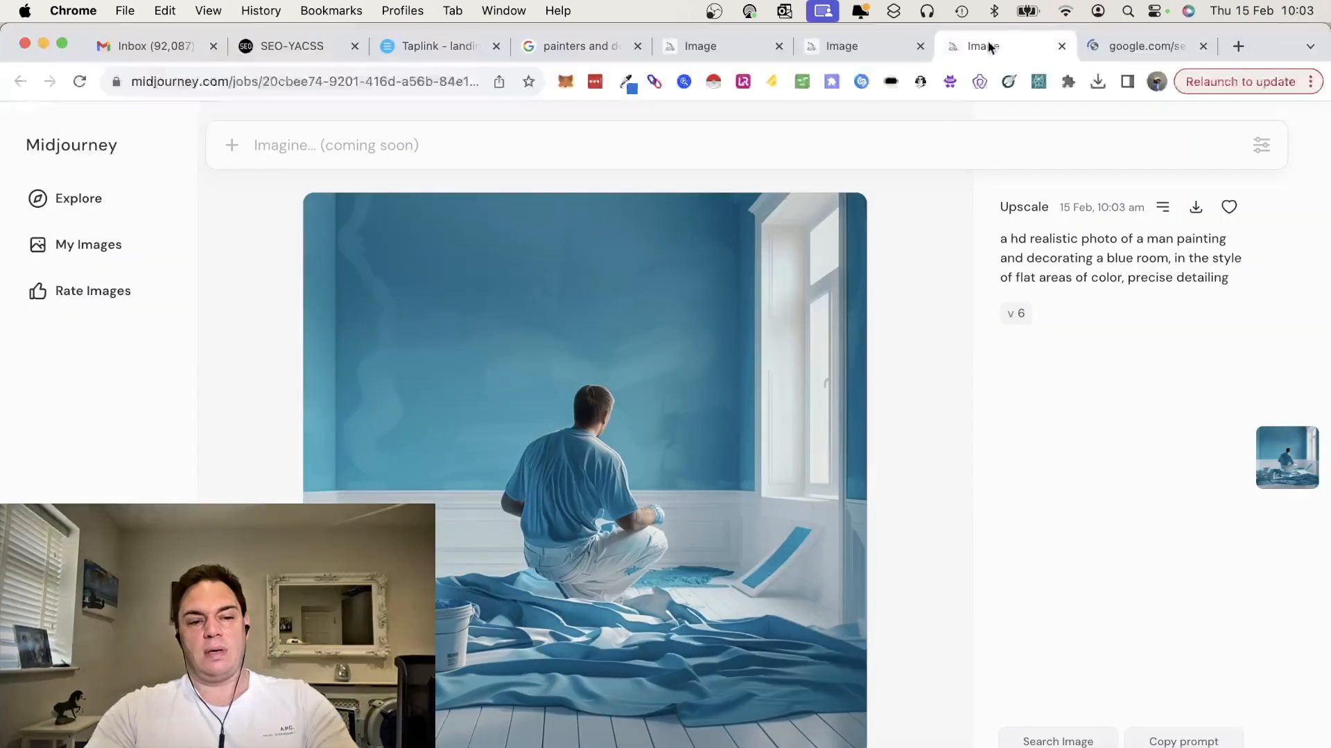
right_click(734, 469)
click(762, 492)
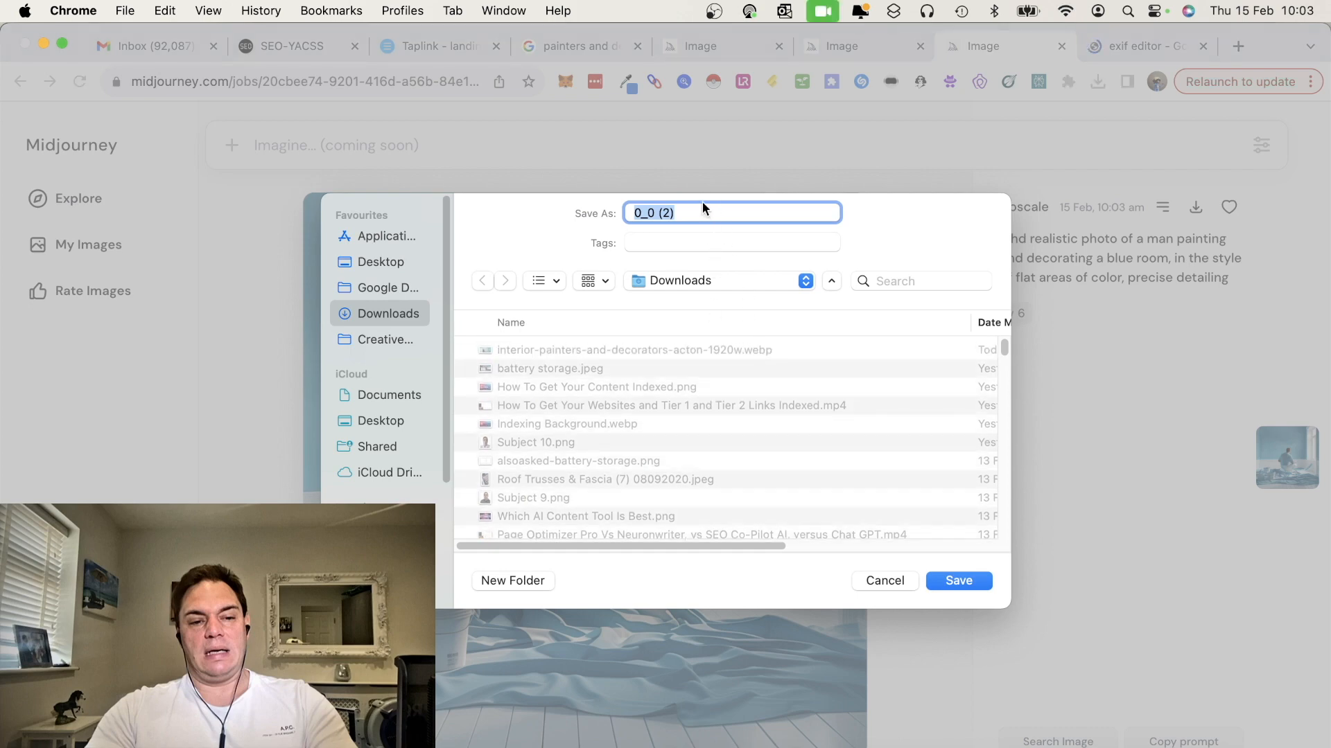
key(BackSpace)
text(Bl)
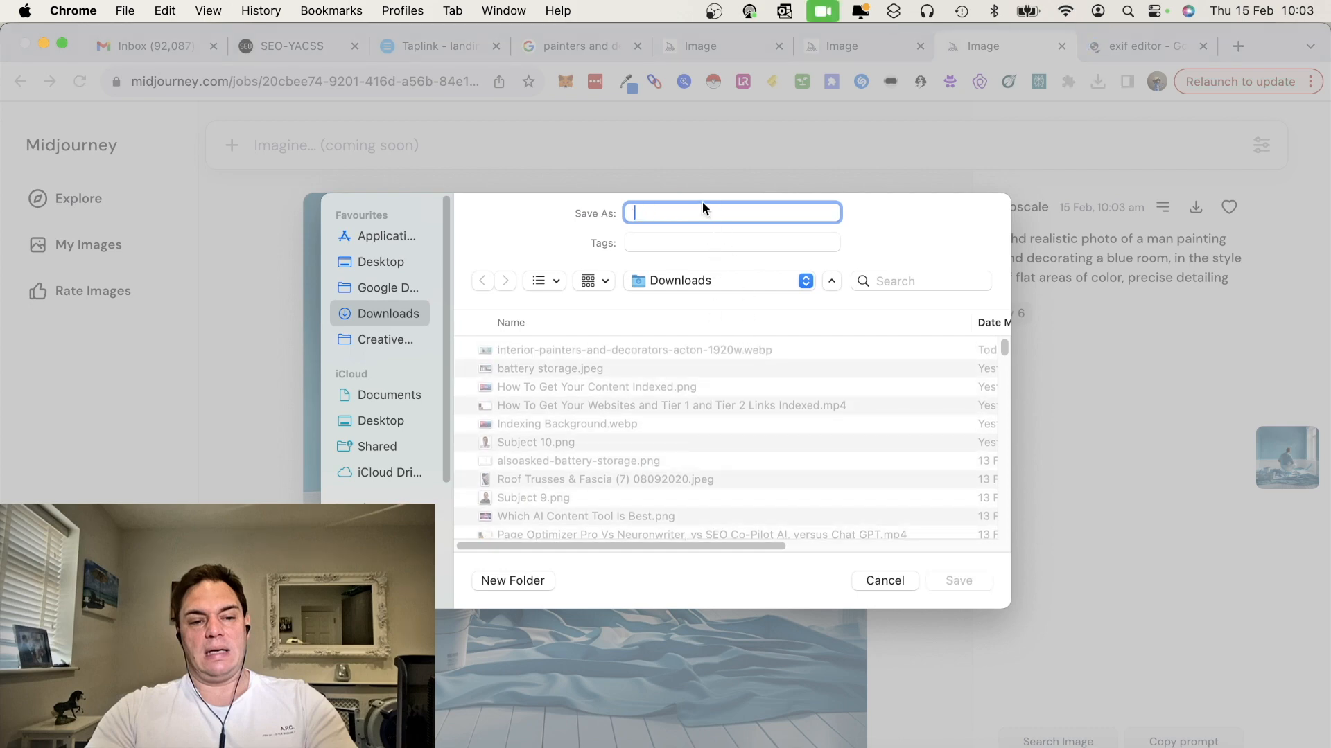
text(ue Painter)
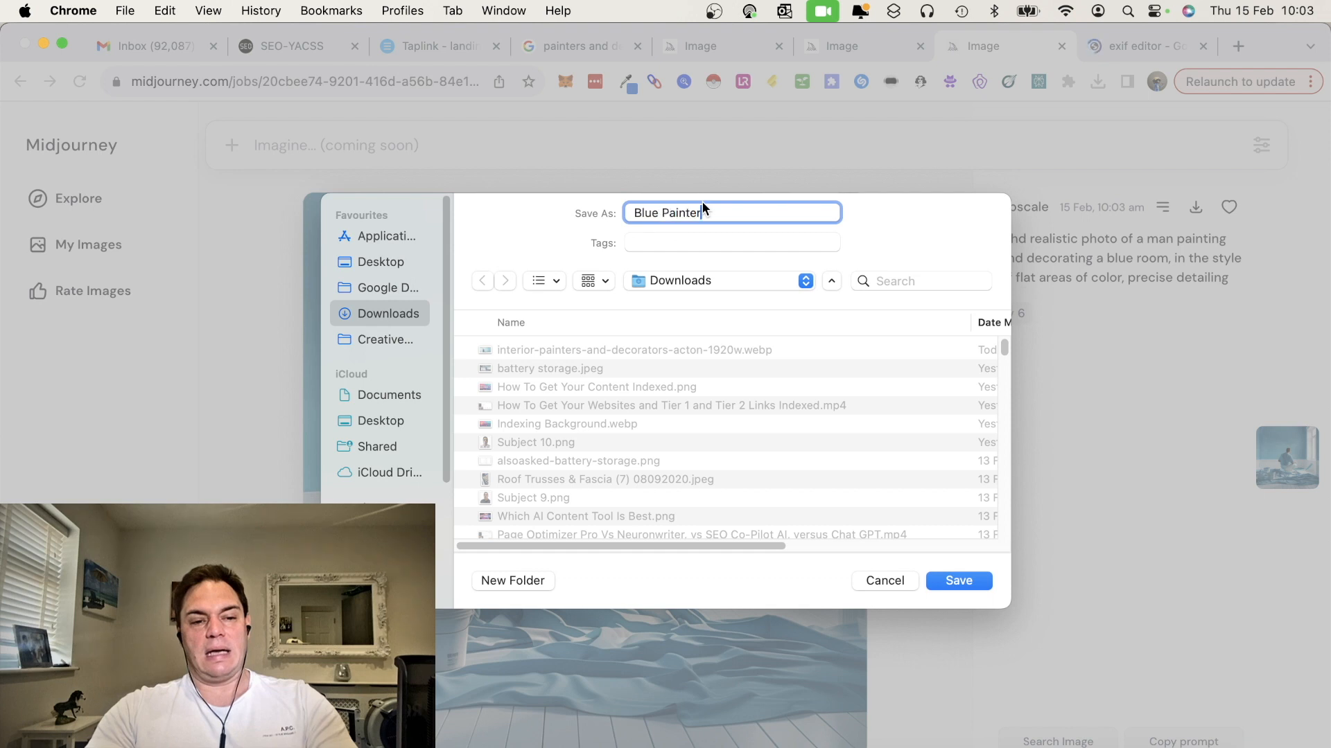
key(BackSpace)
key(BackSpace)
key(BackSpace)
key(BackSpace)
key(BackSpace)
text(Painters and Decorators in Watford)
key(super+a)
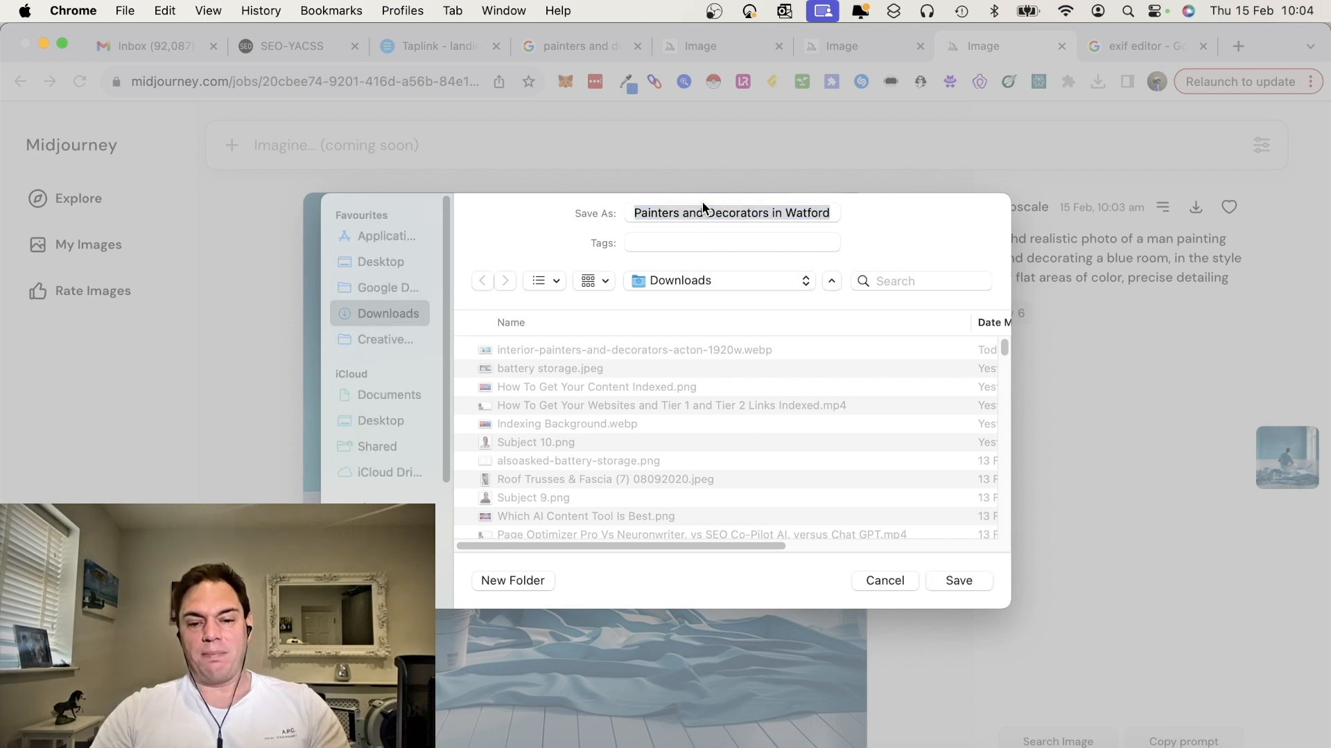
key(Return)
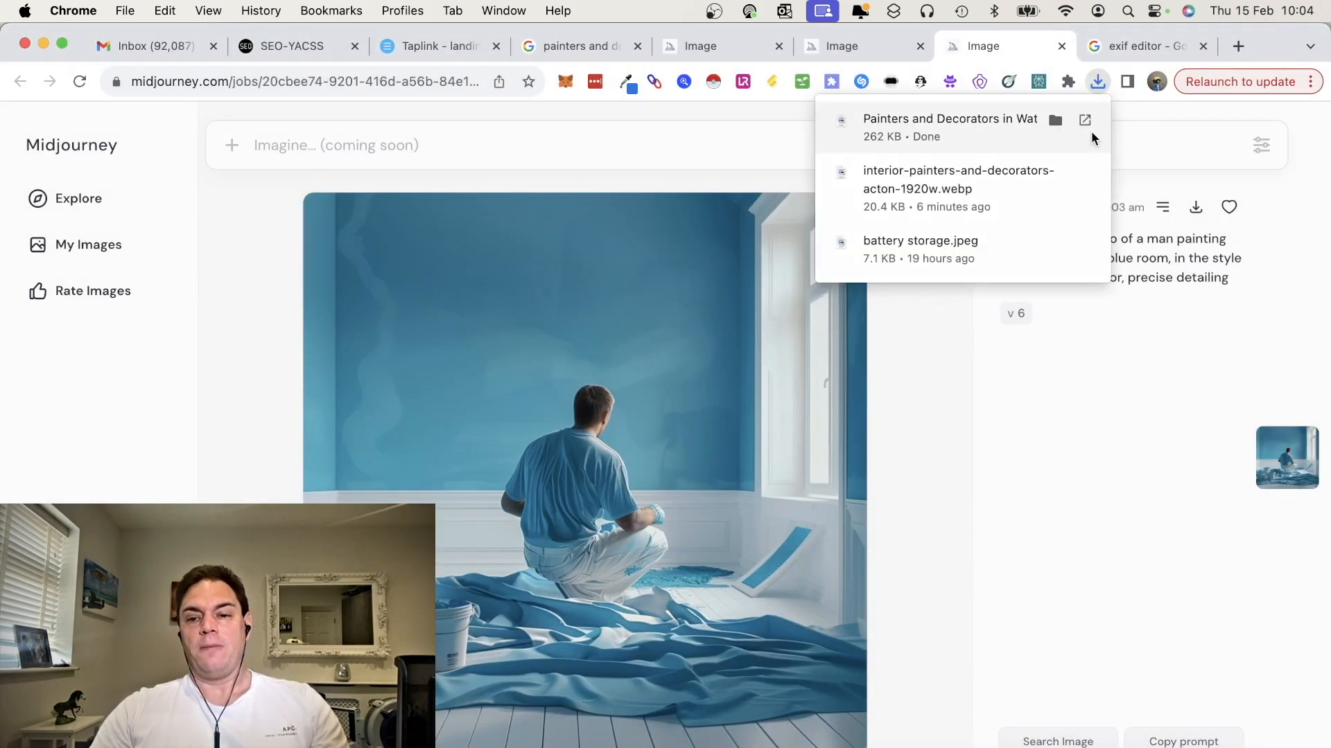
click(1014, 122)
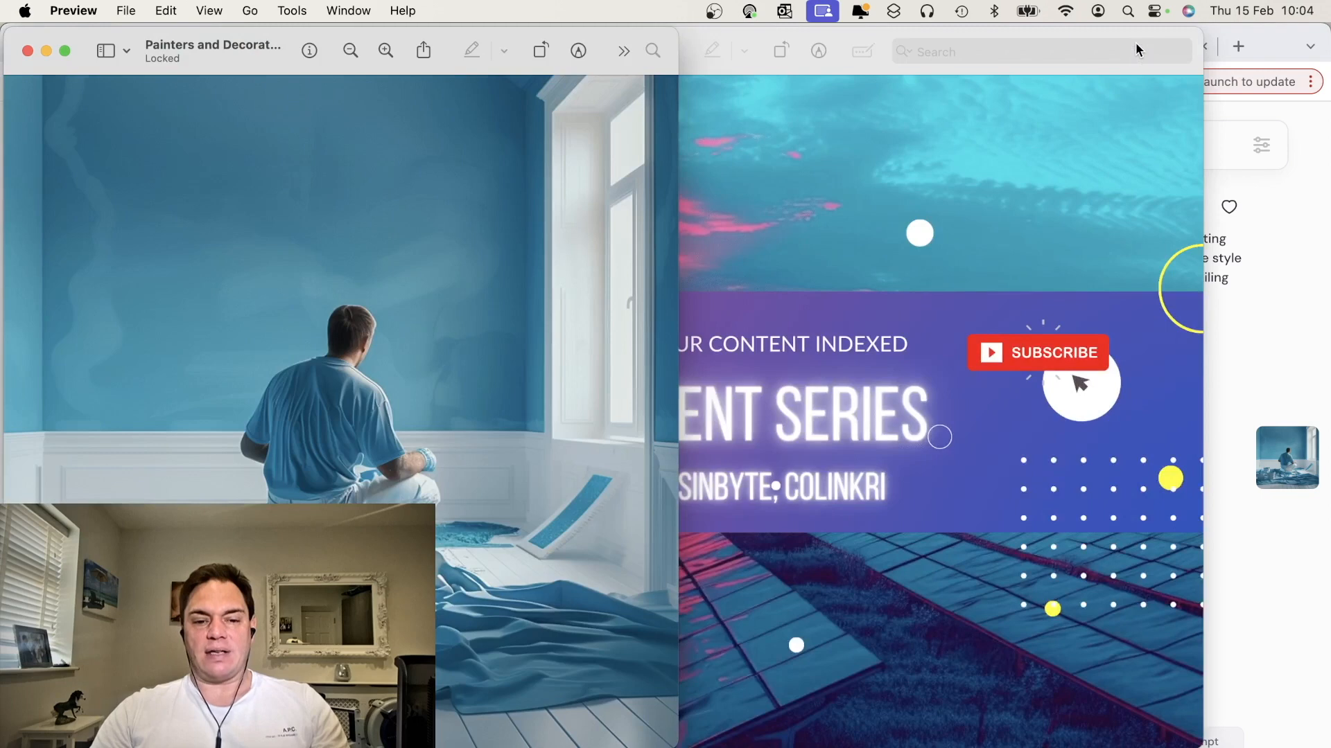
click(1270, 43)
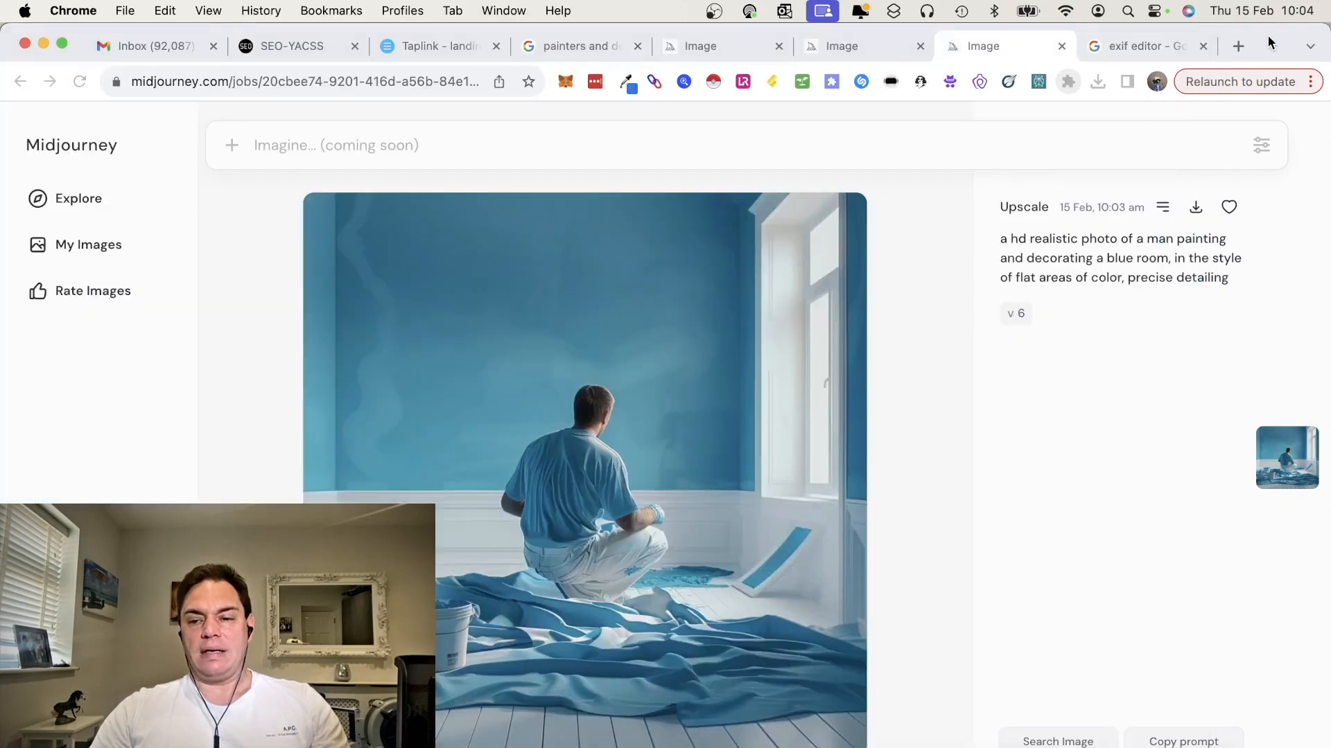
Upload "Painters and Decorators in Watford" to the IMGonline EXIF, IPTC, XMP editor
click(1138, 43)
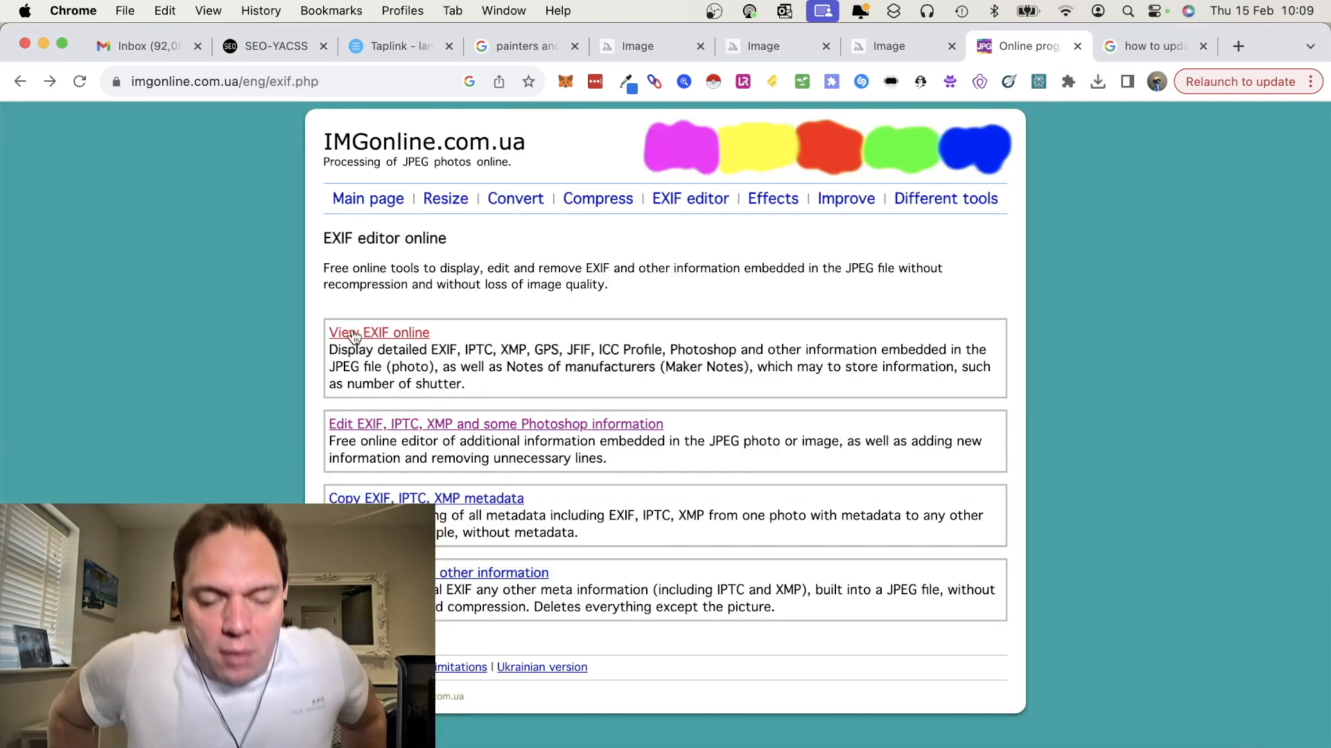
click(426, 424)
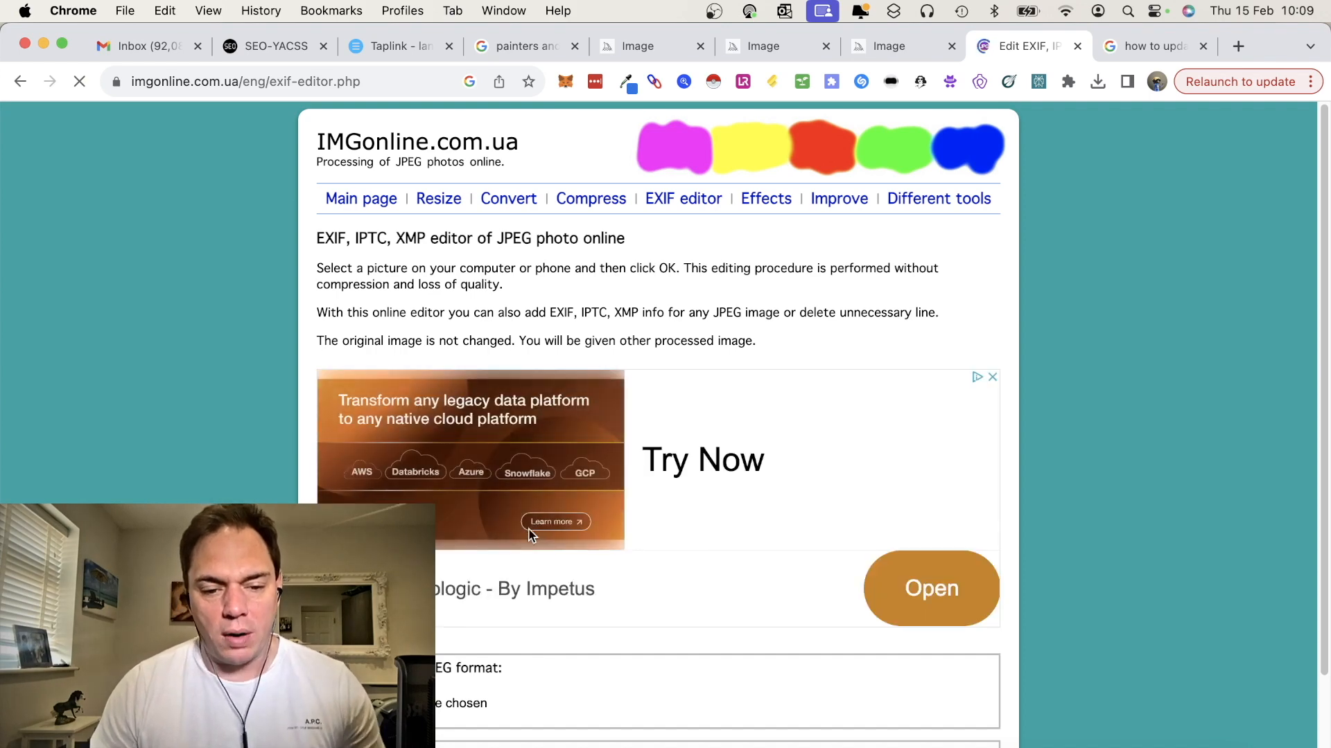
scroll(460, 409, down, 1)
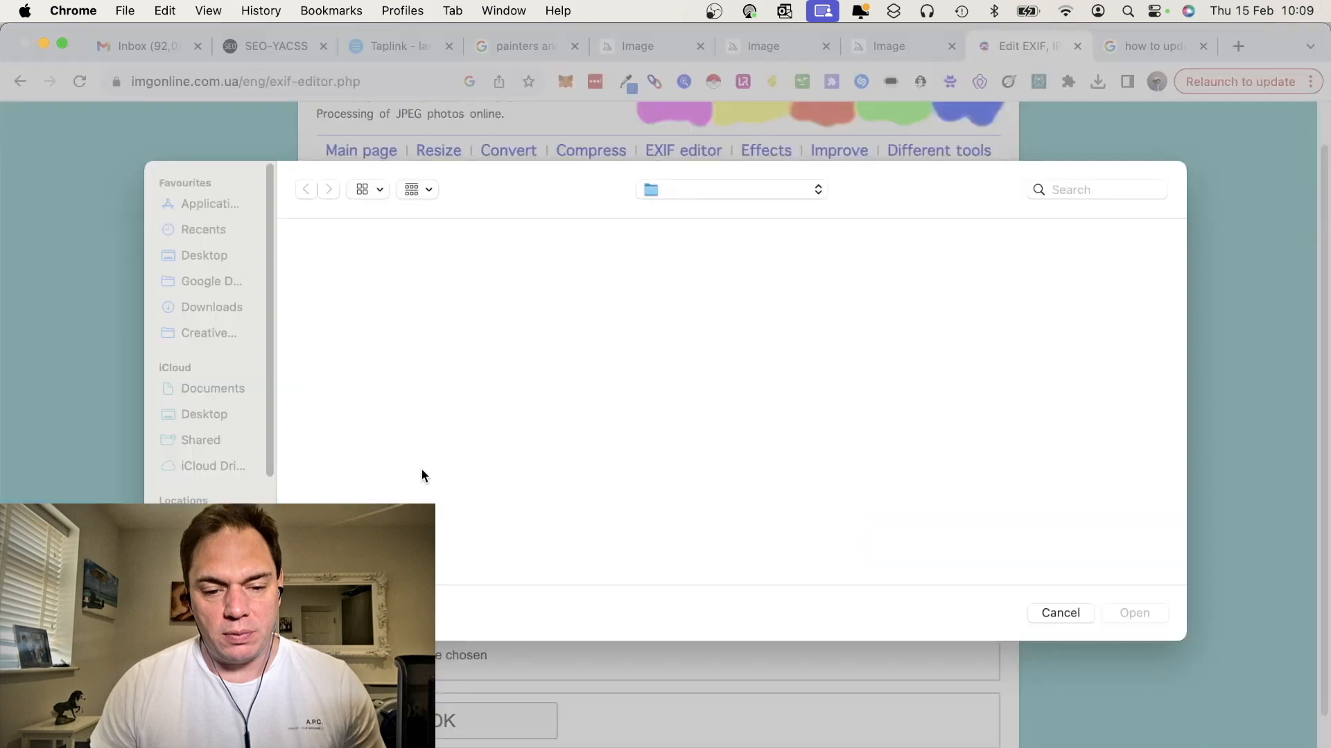
click(354, 277)
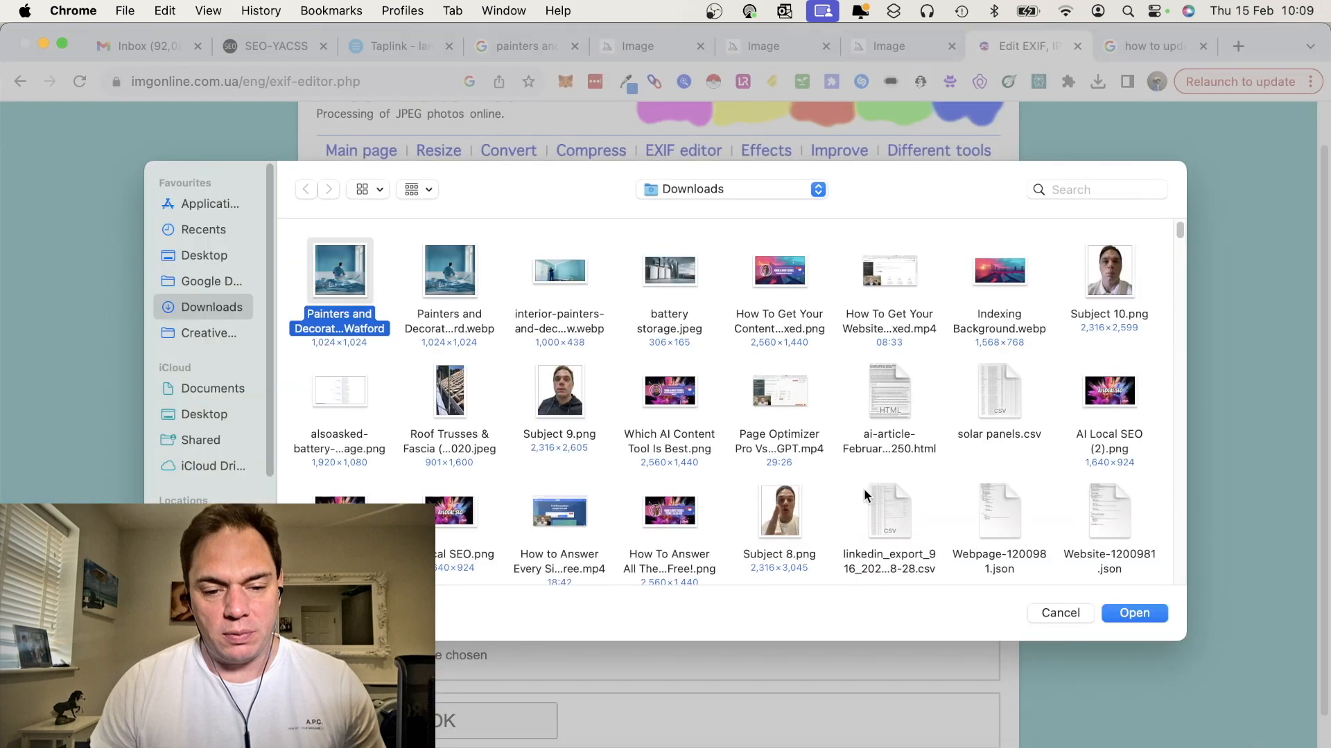
click(1129, 611)
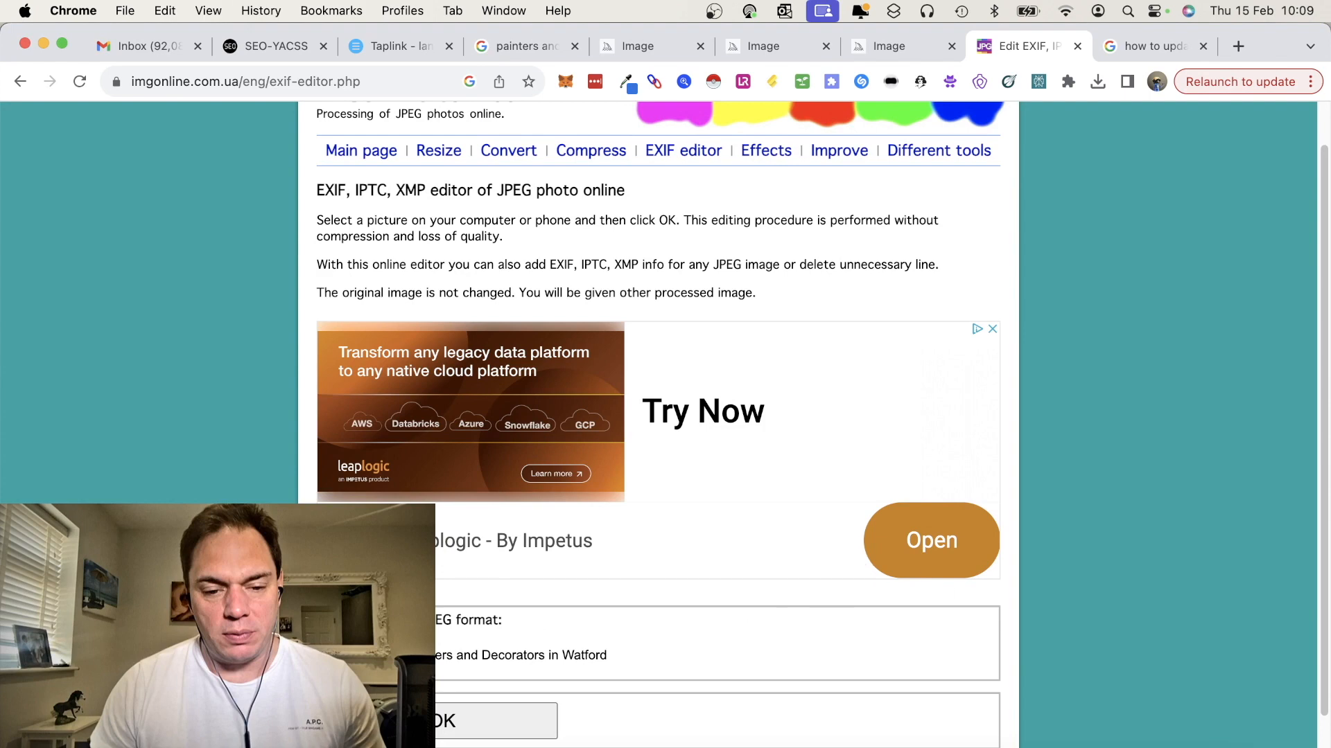
scroll(462, 713, down, 2)
click(450, 655)
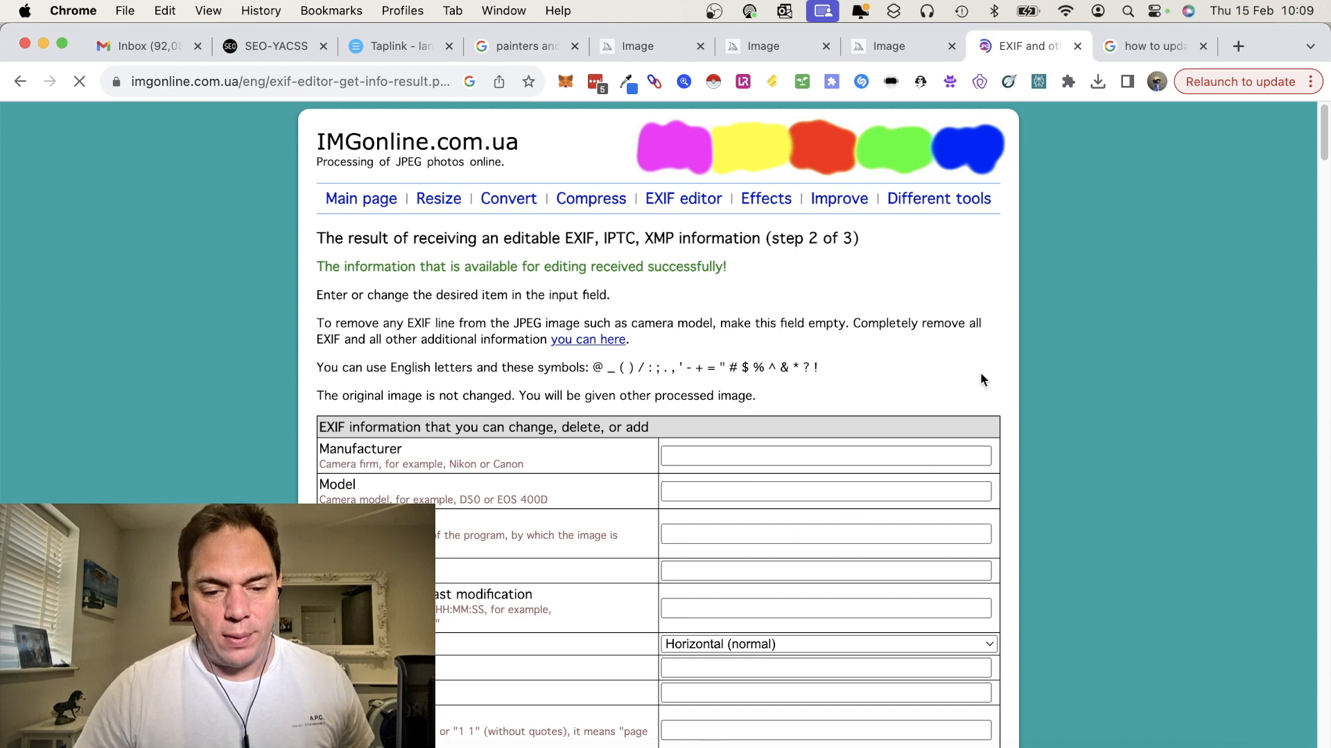
Enter "painters and decorator in Watford" as the image's IPTC keywords
scroll(981, 375, down, 15)
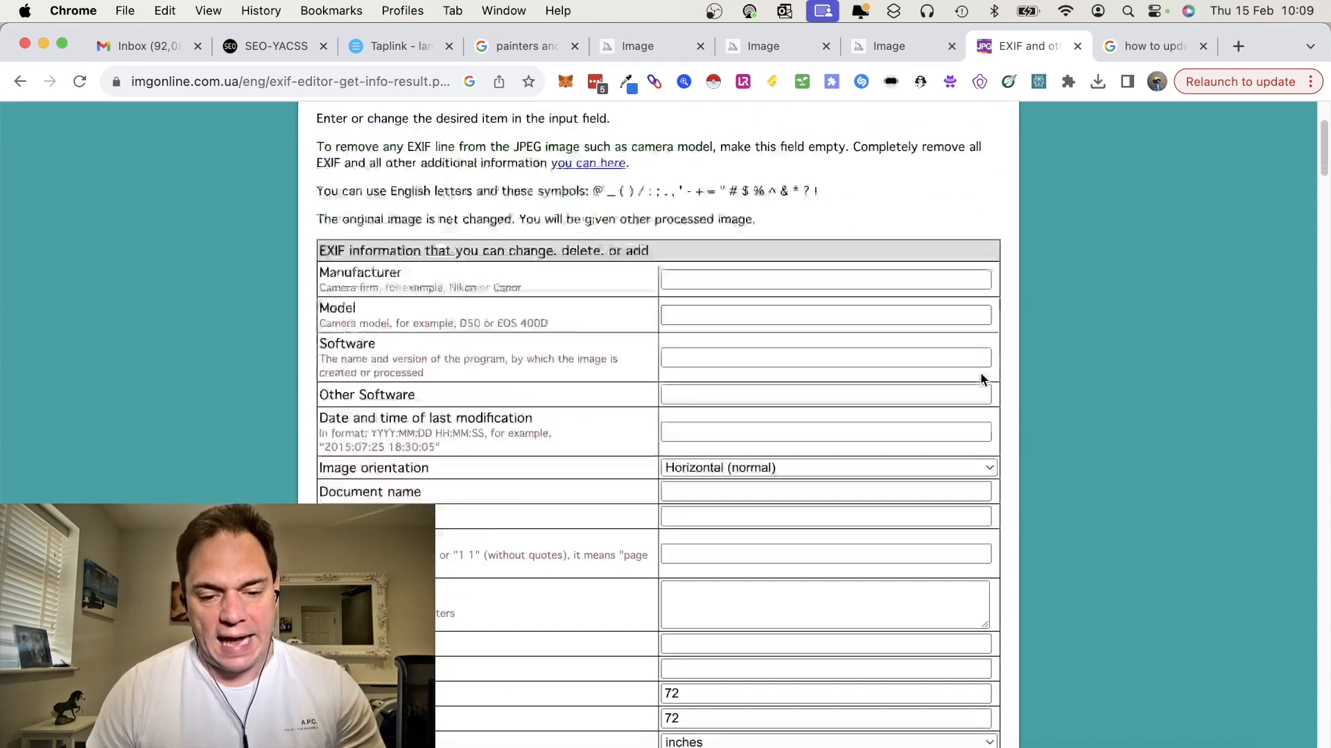
scroll(980, 378, down, 15)
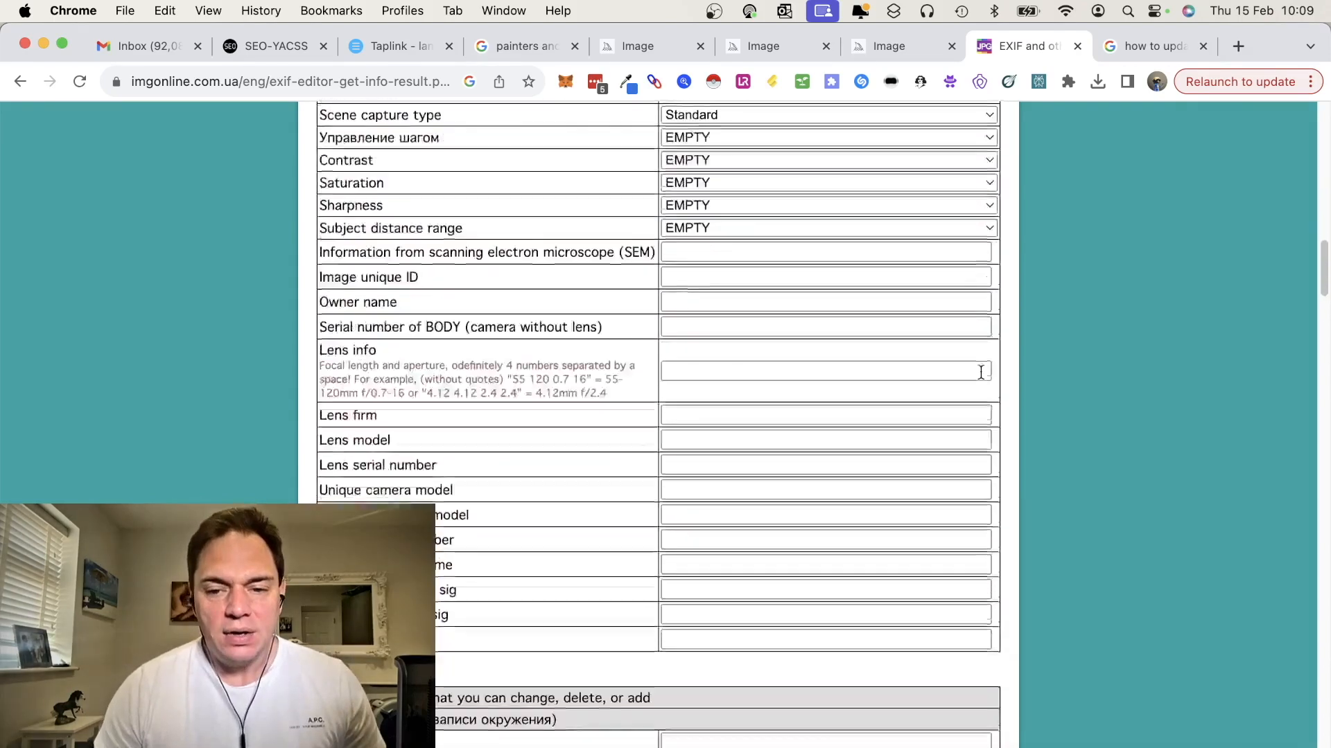
scroll(981, 374, up, 20)
scroll(980, 379, down, 20)
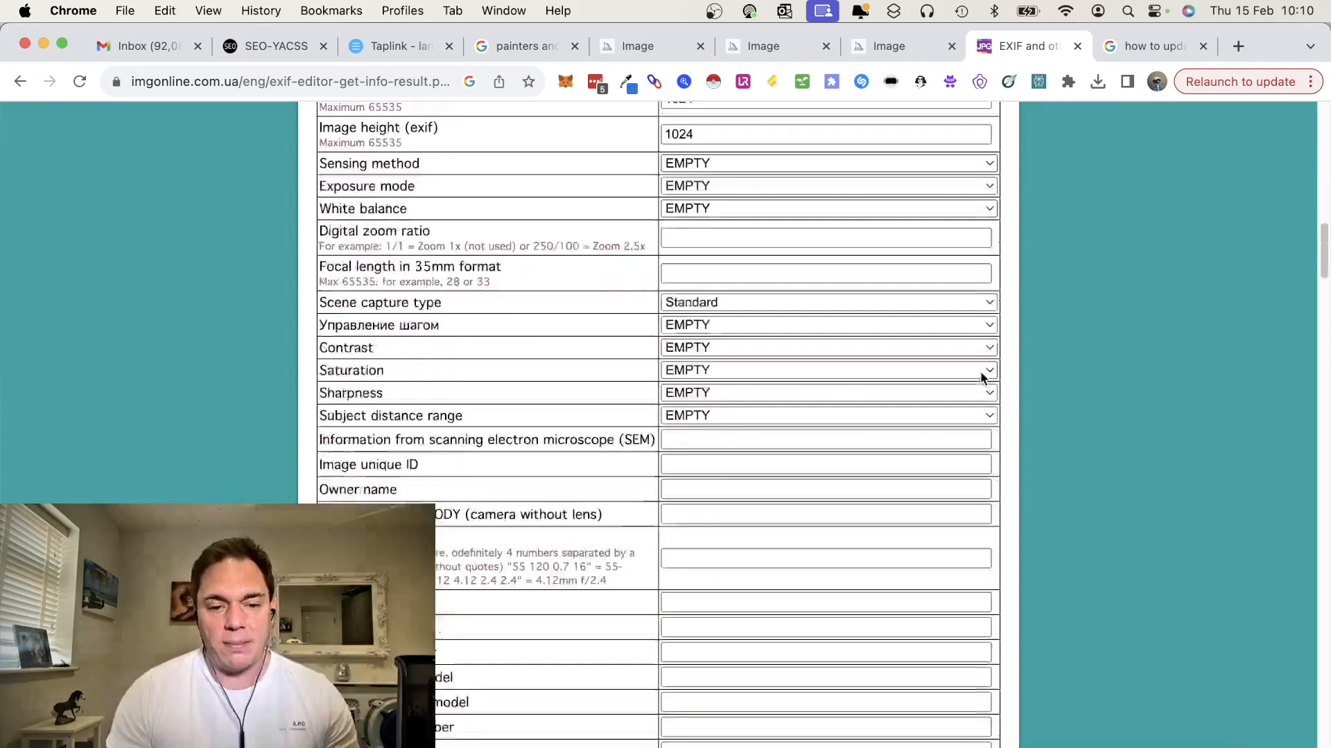
scroll(980, 378, down, 7)
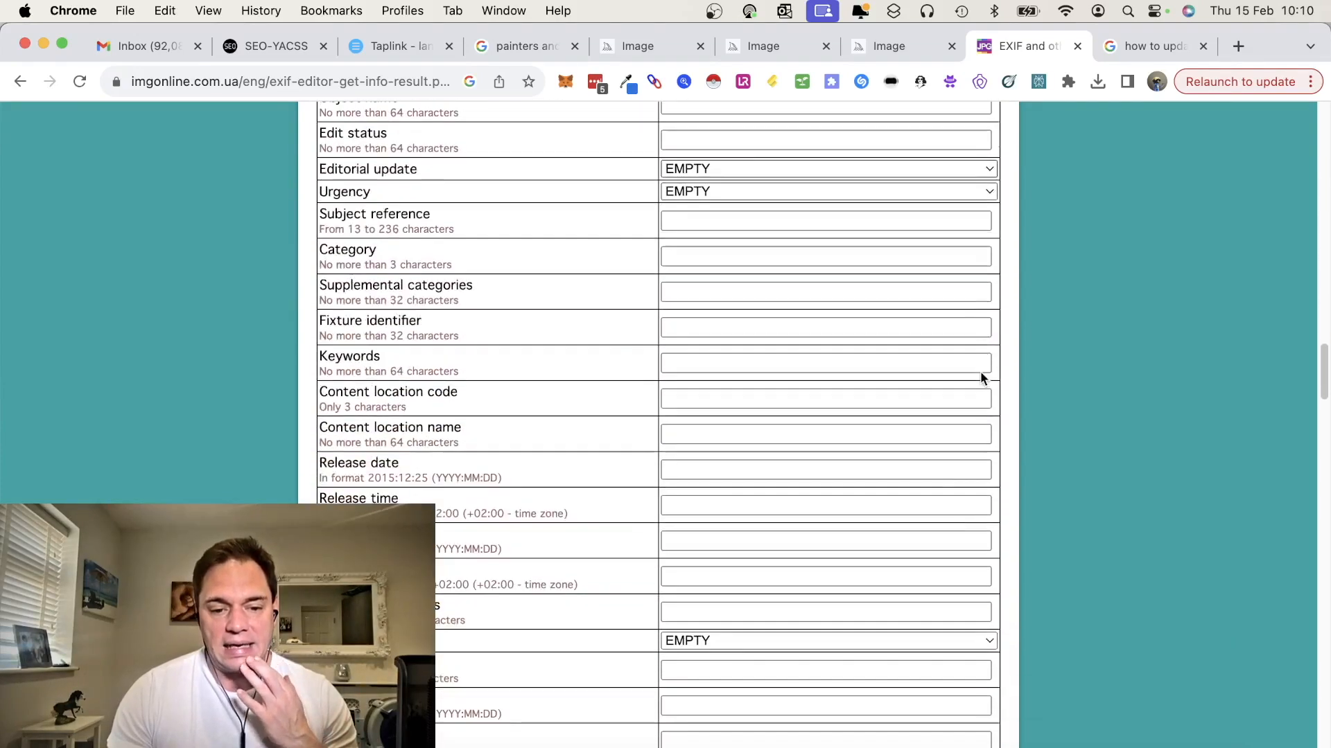
click(663, 286)
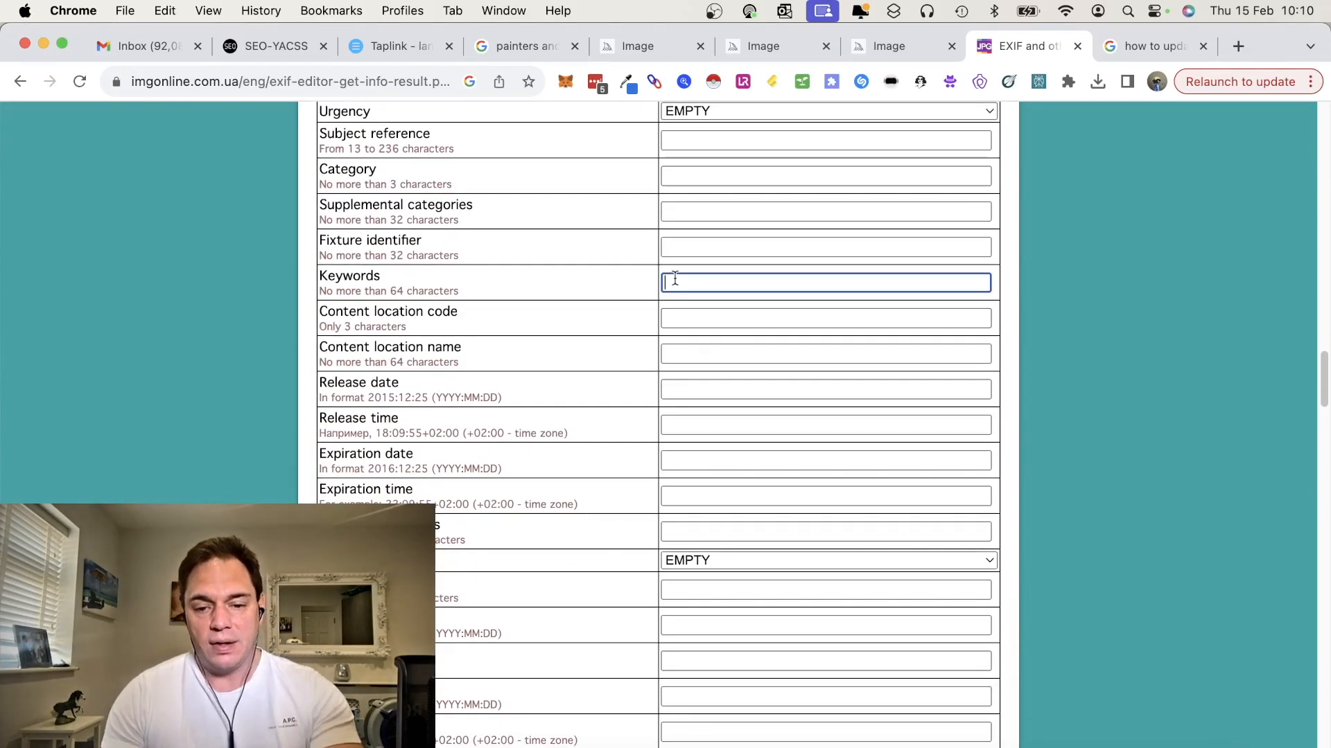
text(paint)
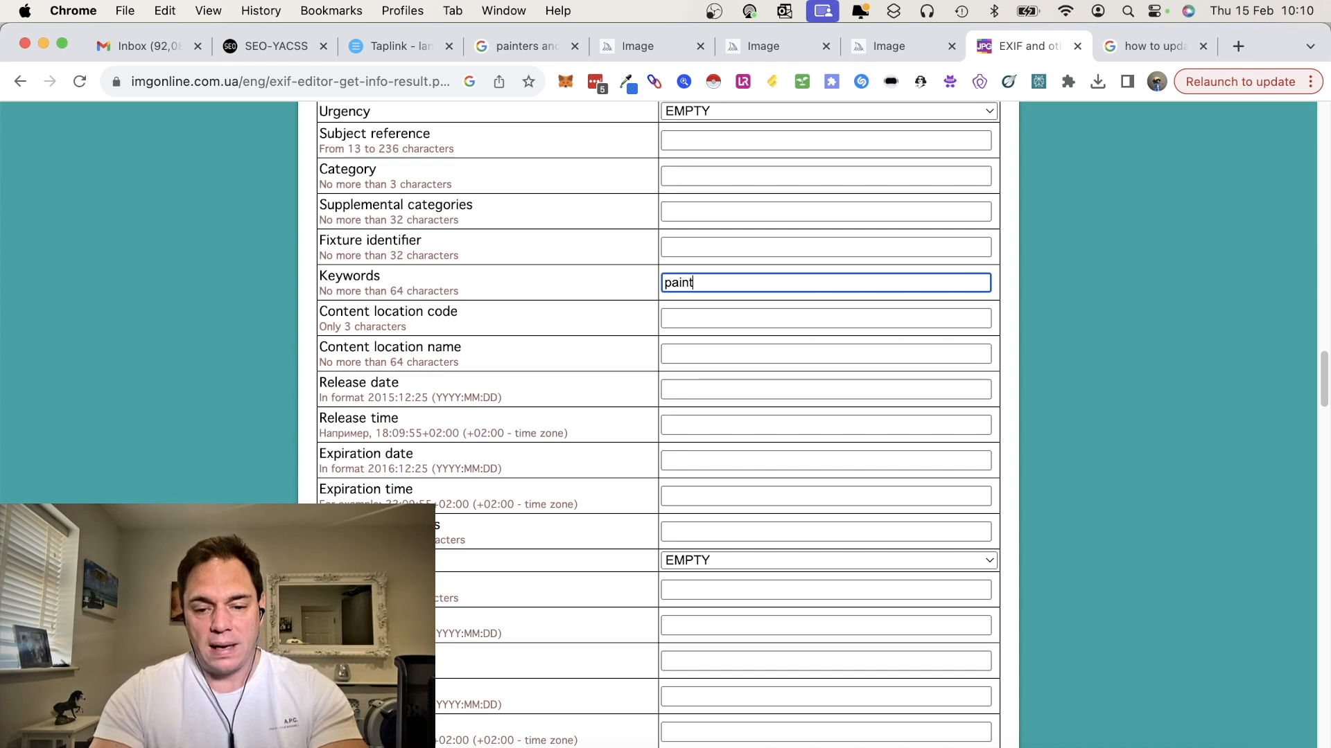
text(ers and dec)
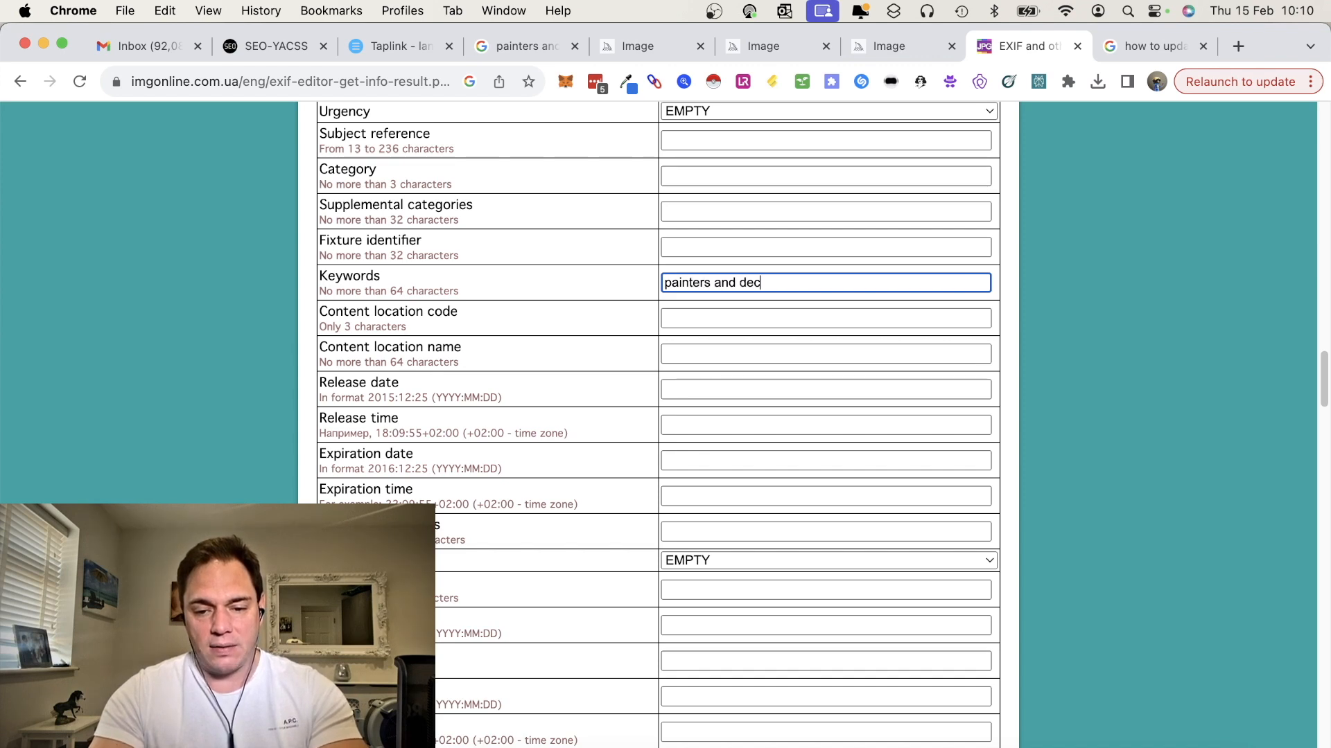
text(orator in Watford)
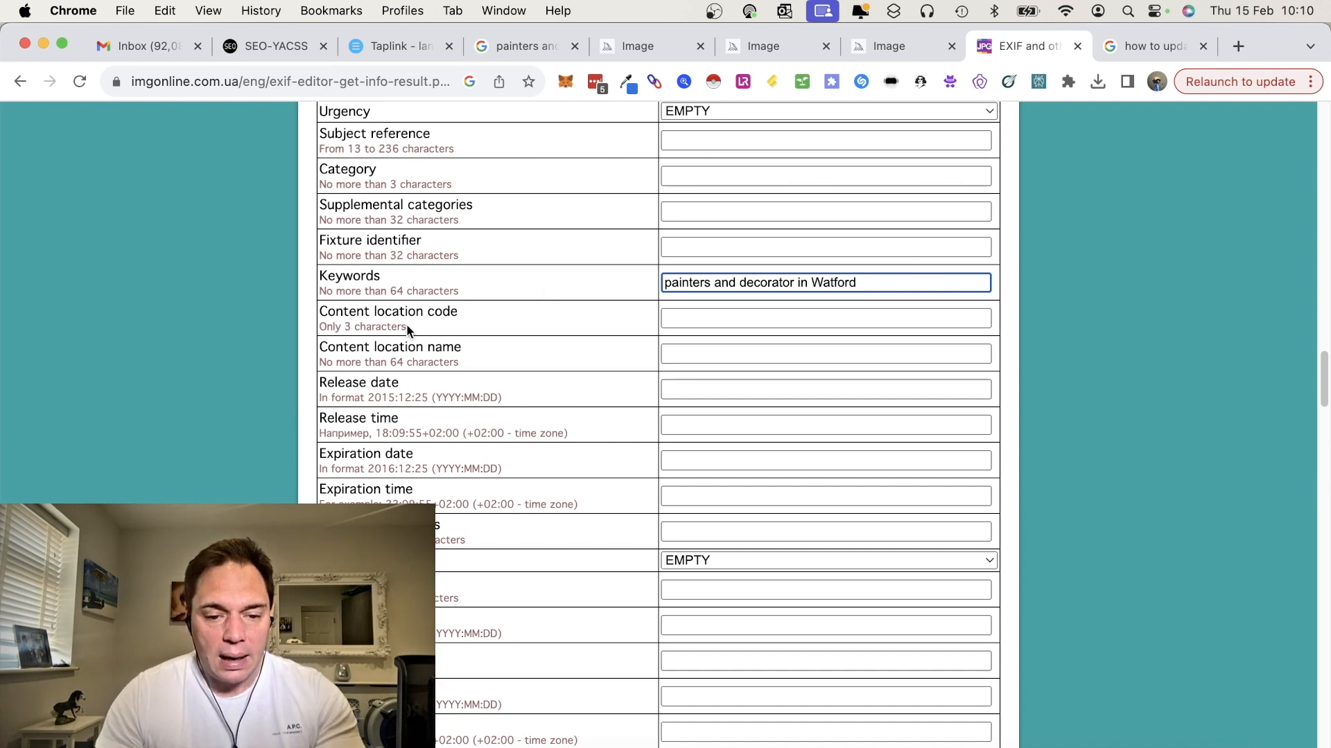
Set both the content location name and the city fields to Watford
click(692, 358)
text(Watford)
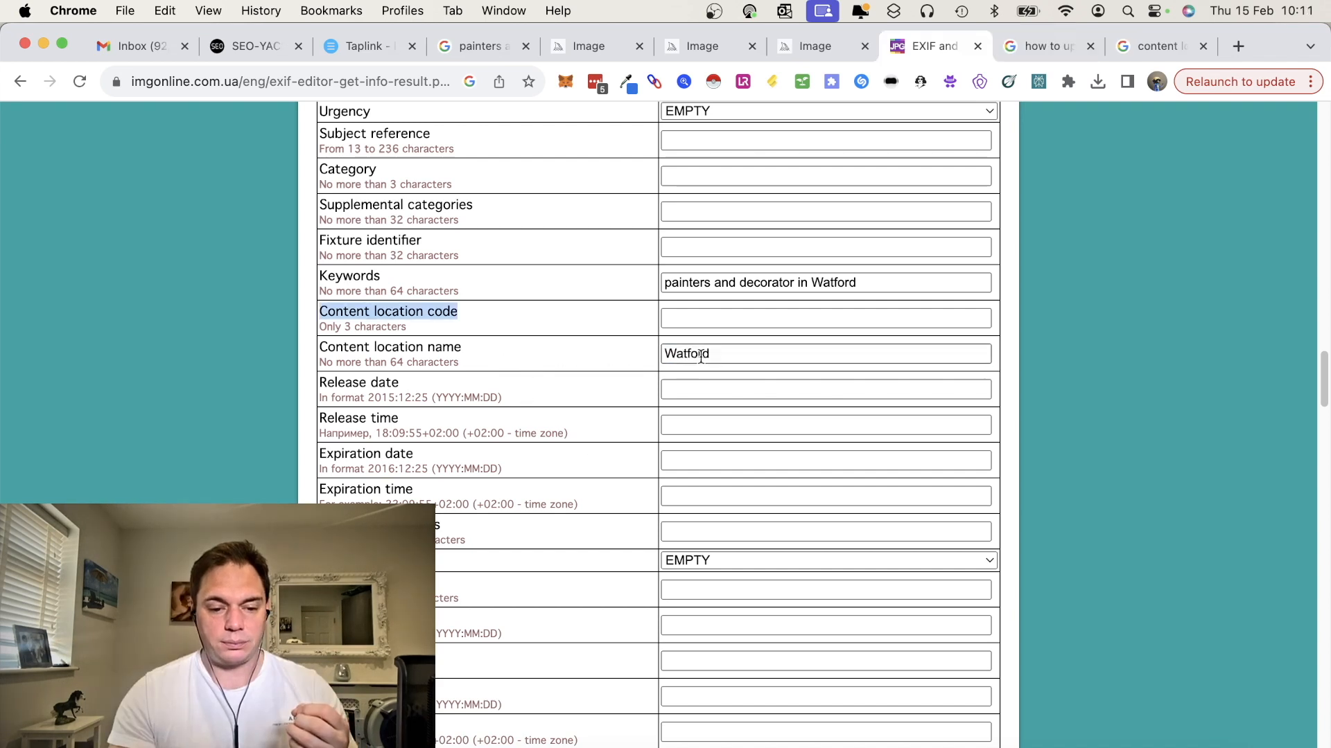
scroll(767, 477, down, 5)
scroll(769, 478, down, 9)
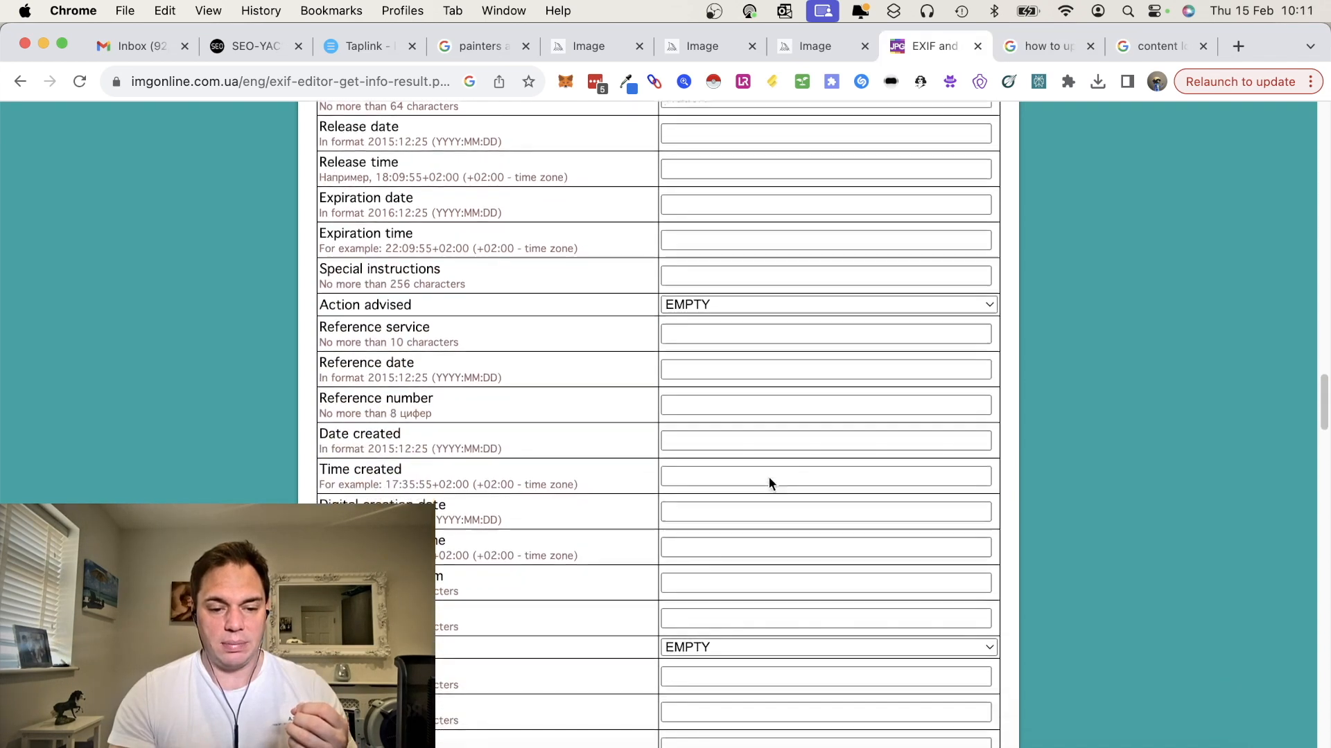
scroll(769, 483, down, 2)
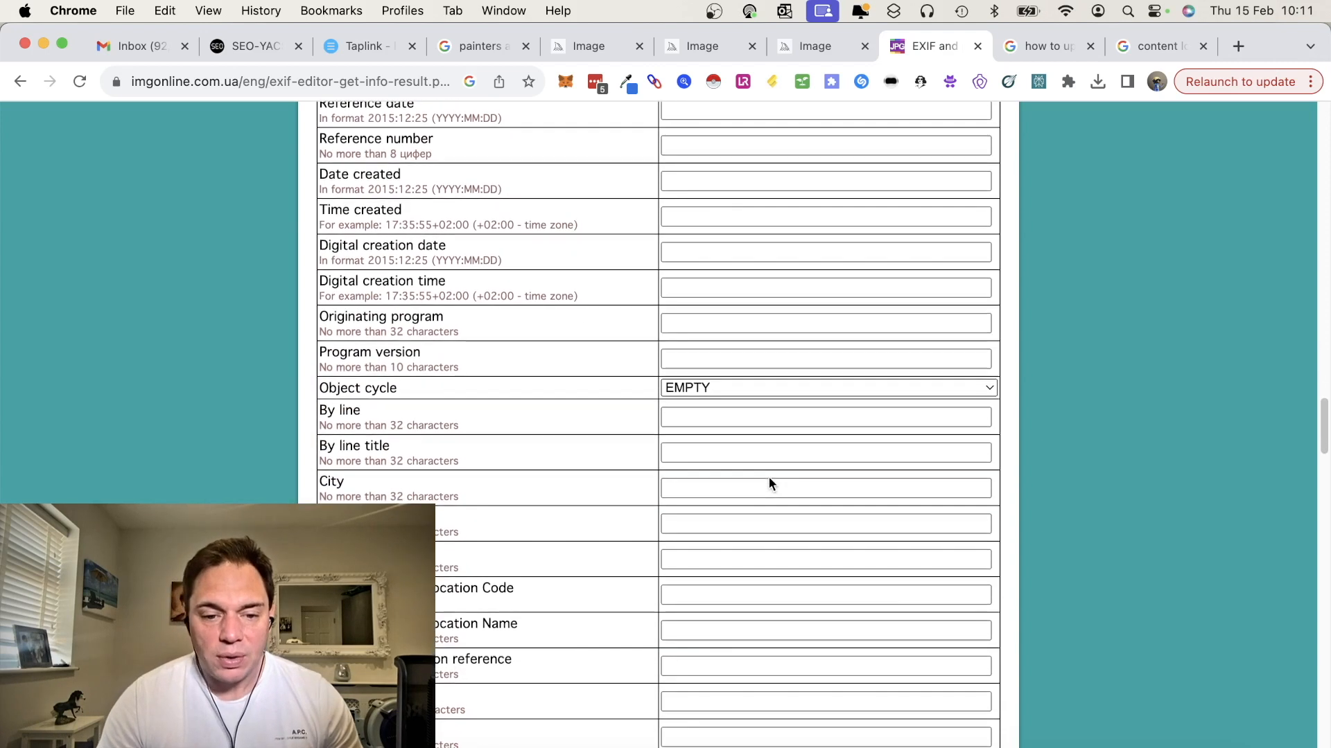
click(725, 483)
text(QW)
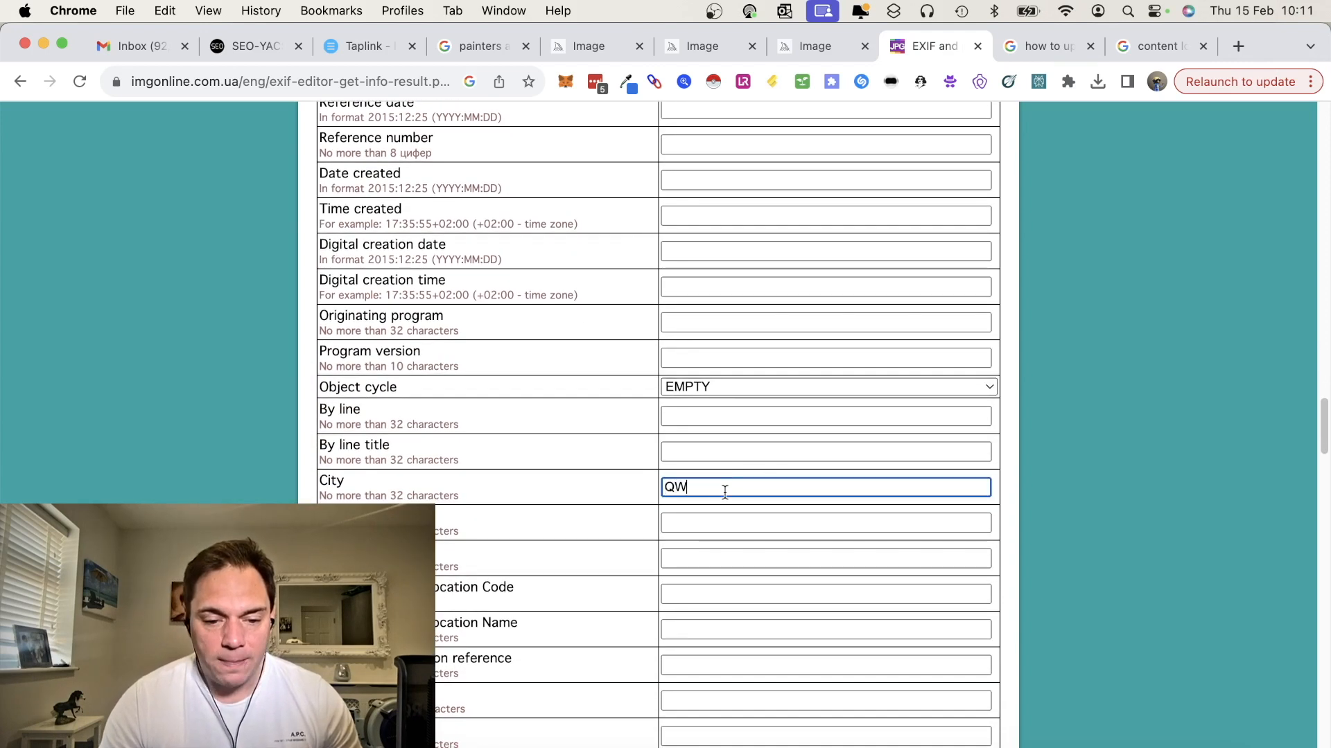
text(E)
key(BackSpace)
key(BackSpace)
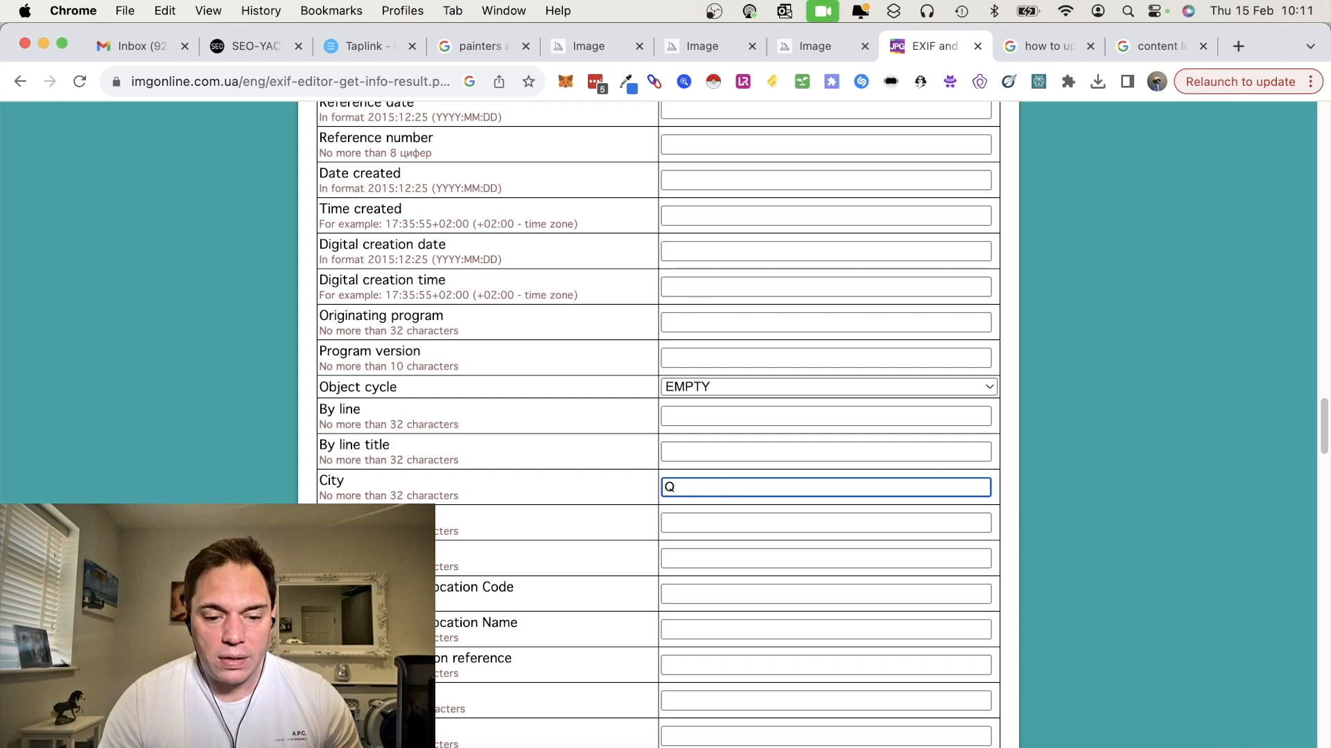
key(Caps_Lock)
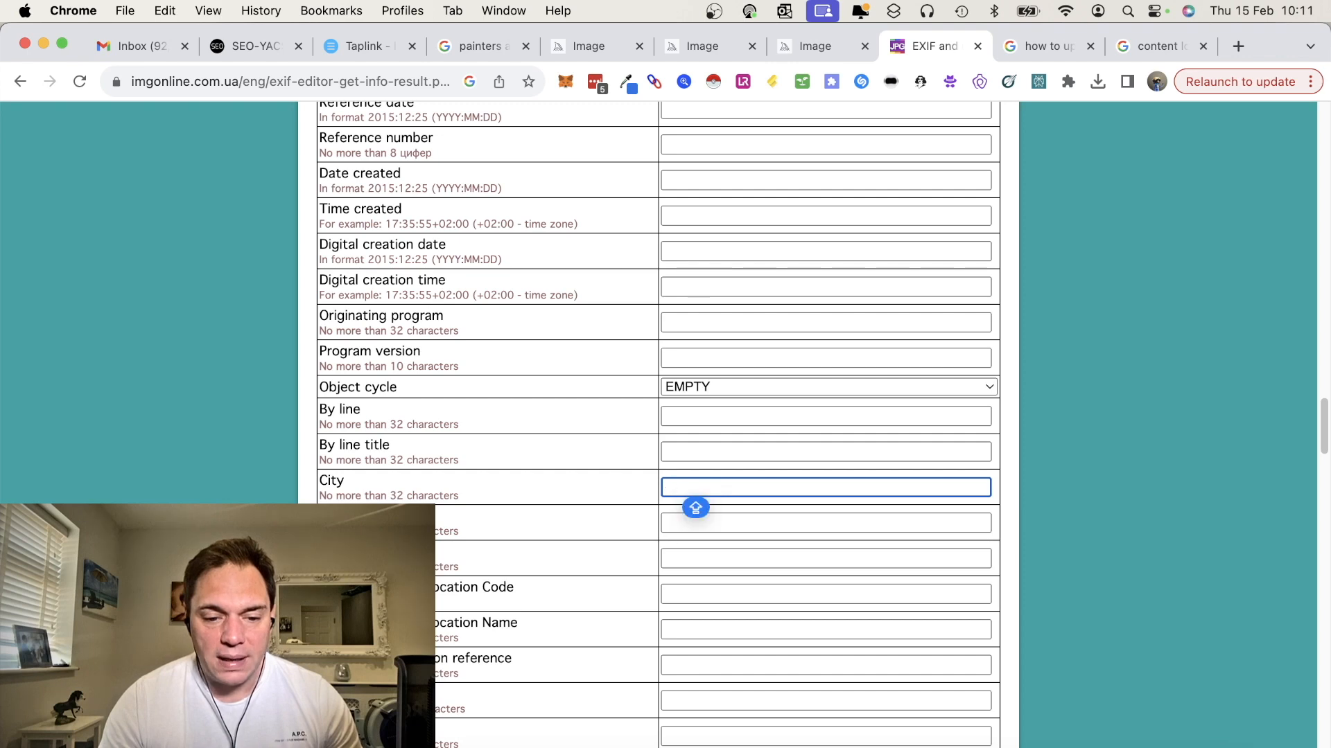
text(WATFOR)
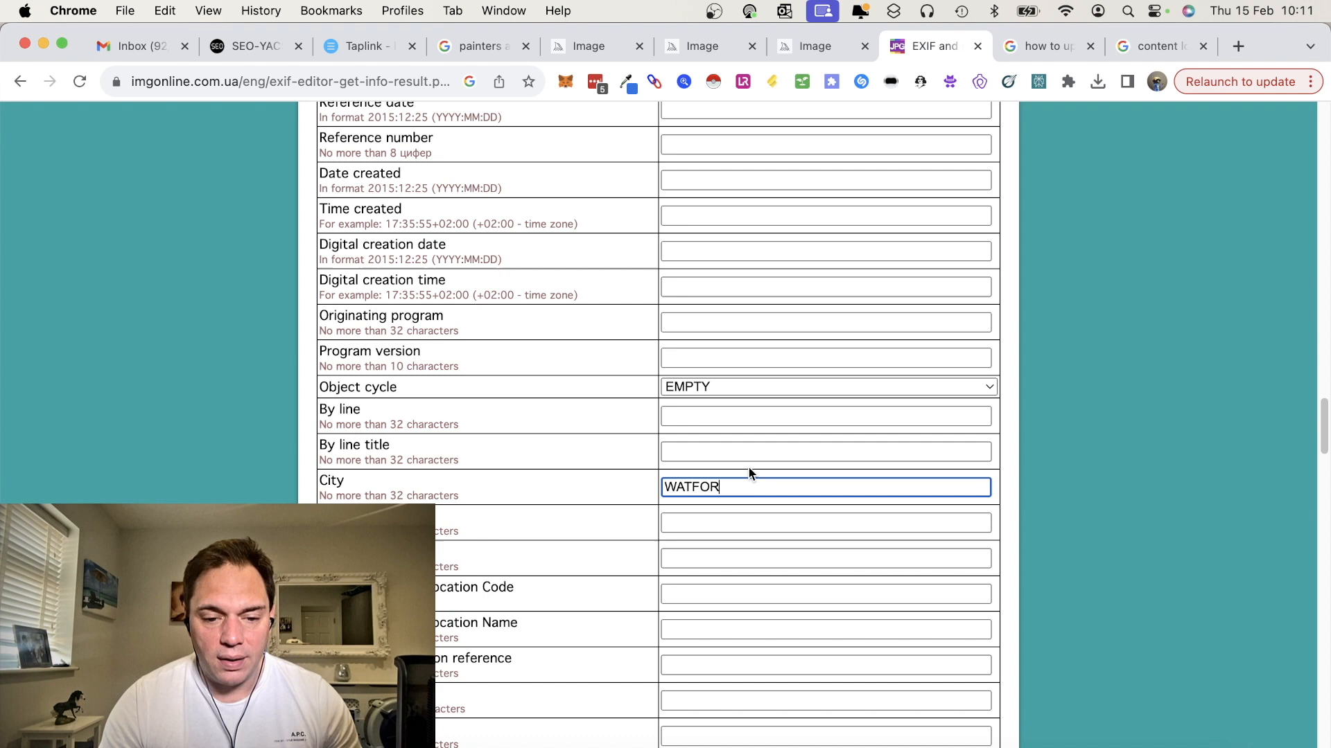
key(BackSpace)
key(BackSpace)
key(BackSpace)
key(BackSpace)
key(BackSpace)
key(Caps_Lock)
text(at)
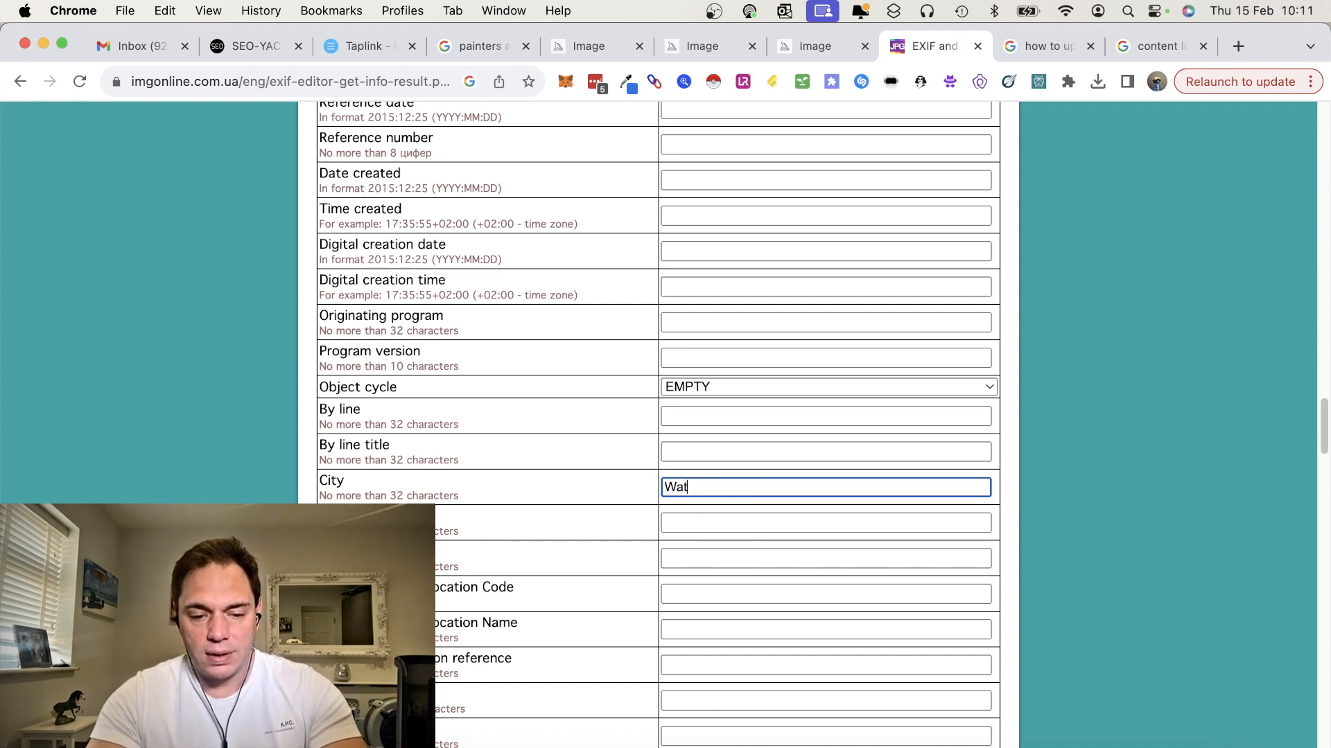
text(ford)
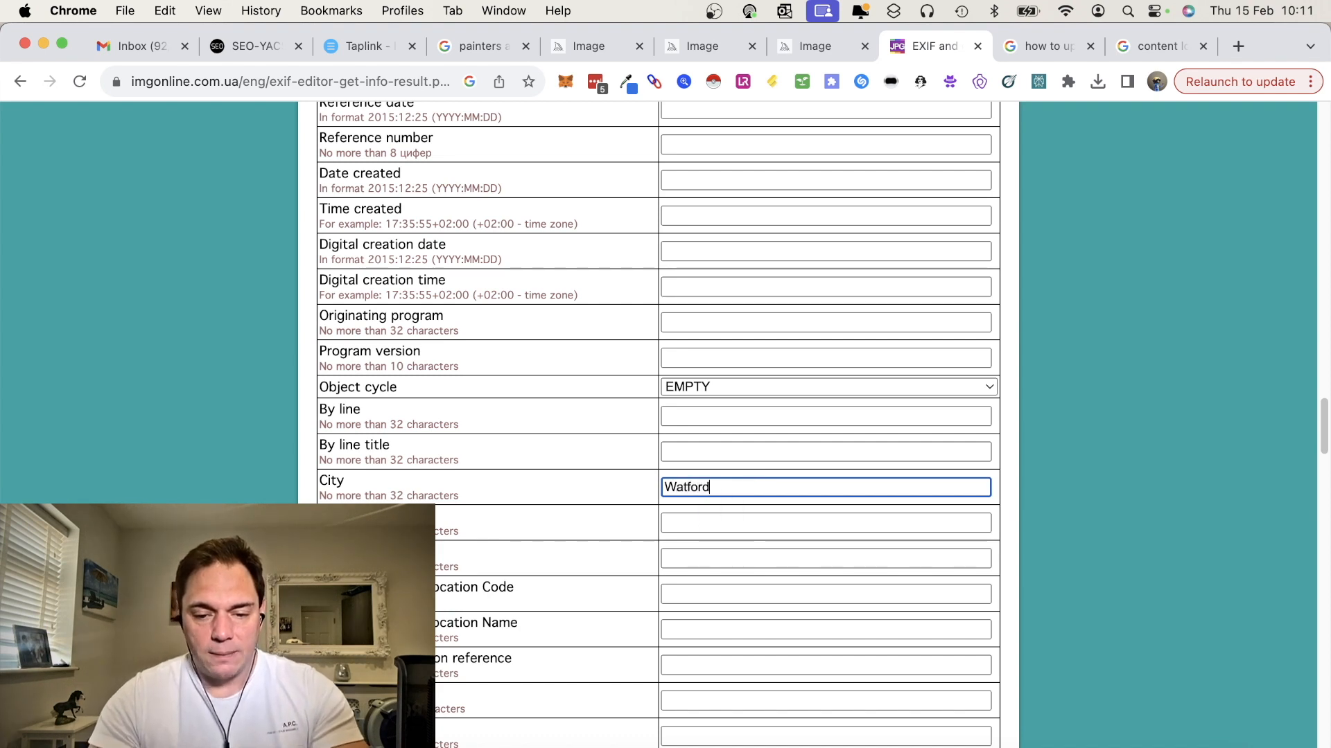
Set the province/state to Hertfordshire and the country primary location name to United Kingdom
click(725, 558)
text(Hert)
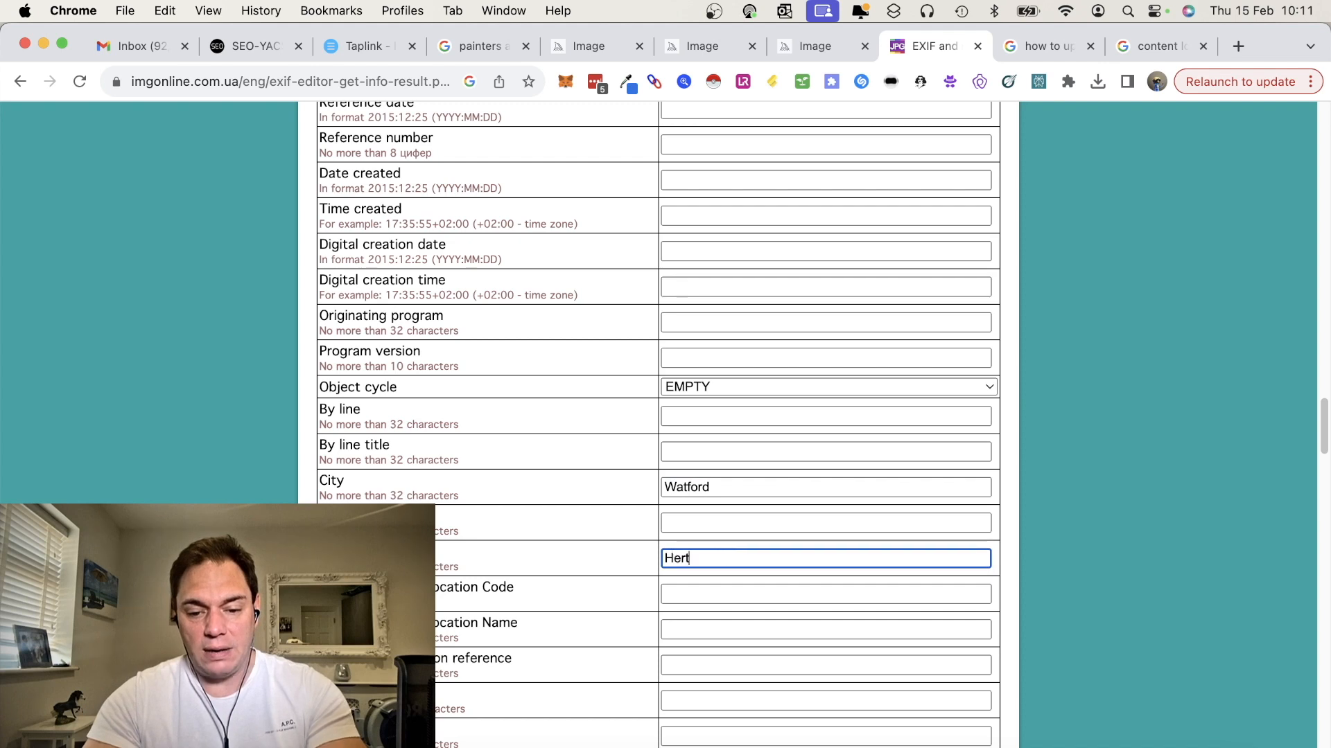
text(fordshire)
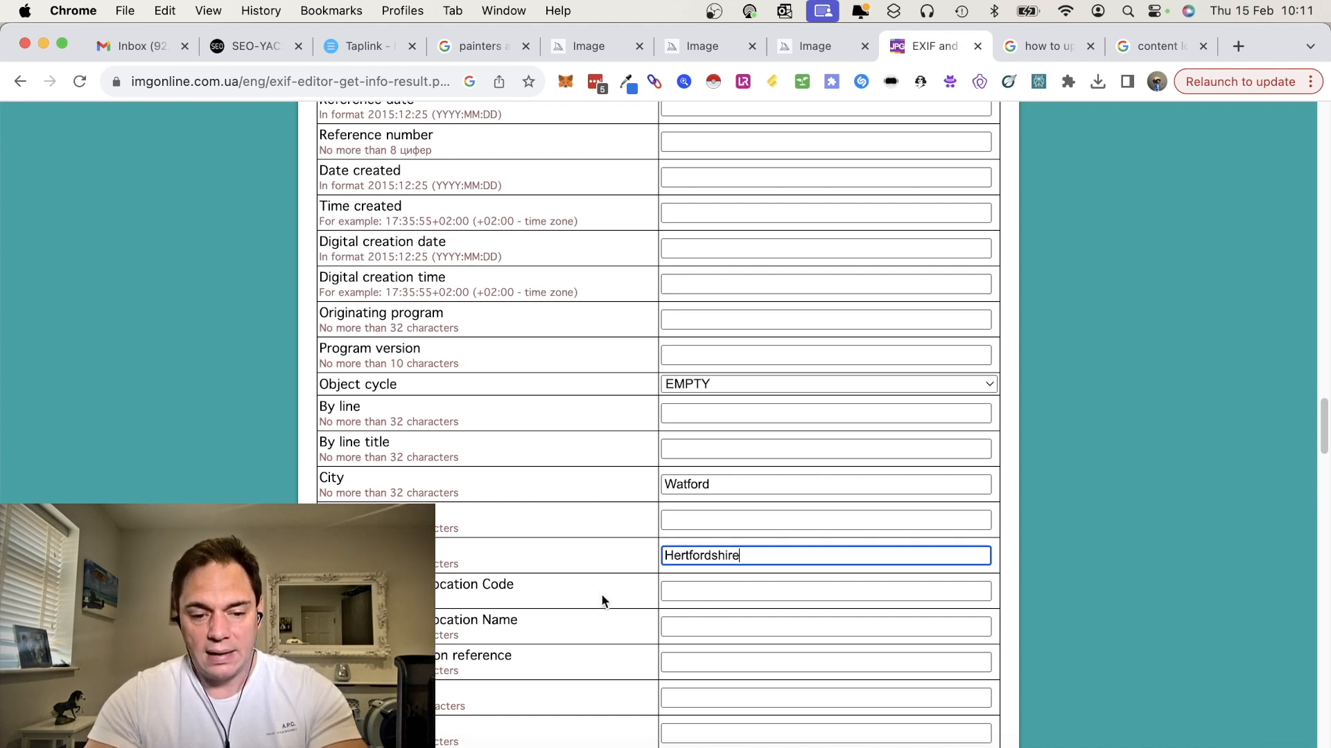
scroll(601, 593, down, 3)
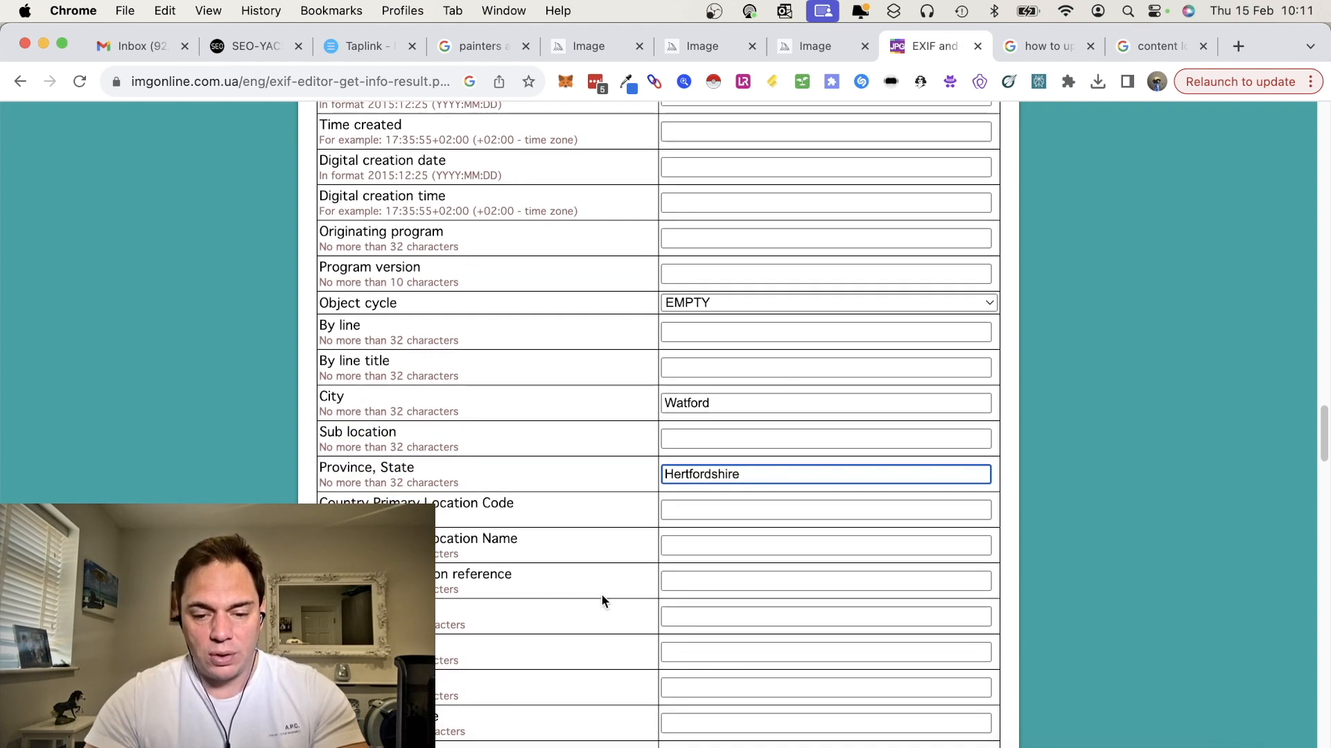
click(719, 546)
text(Un)
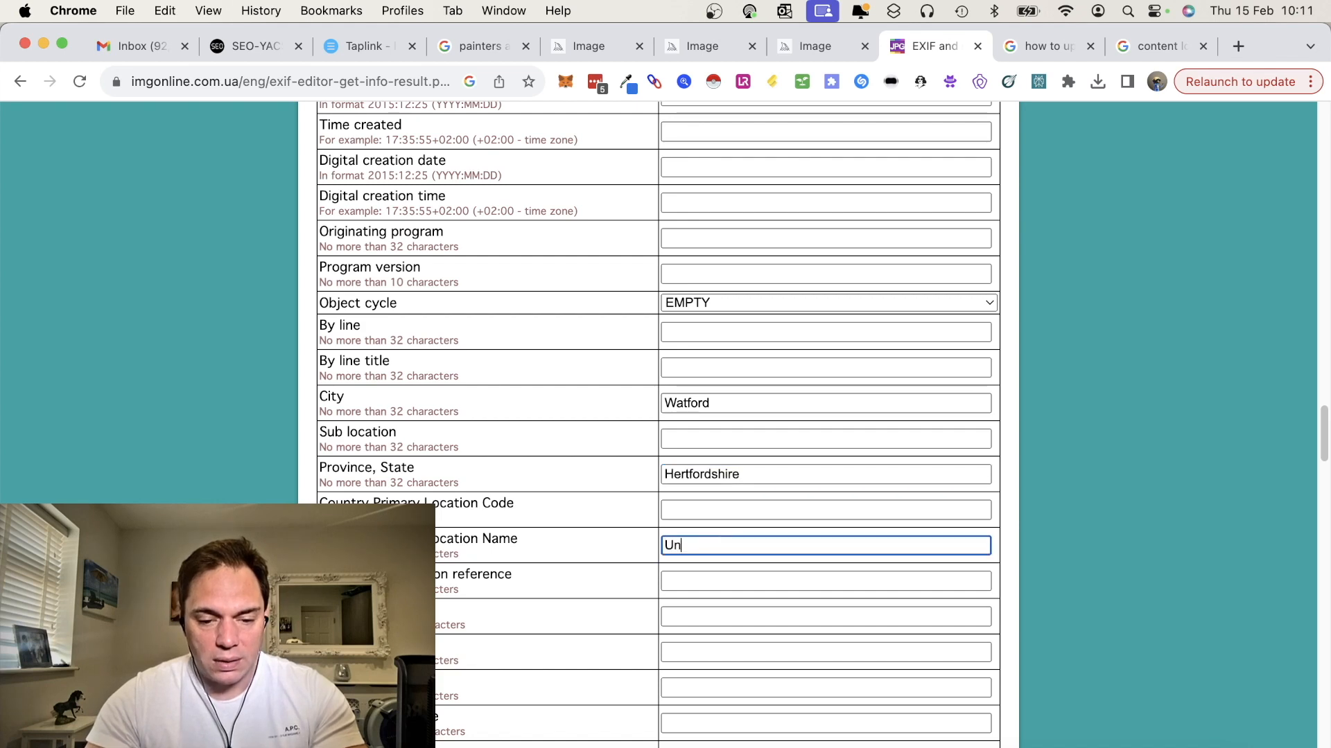
text(ited Kingdom)
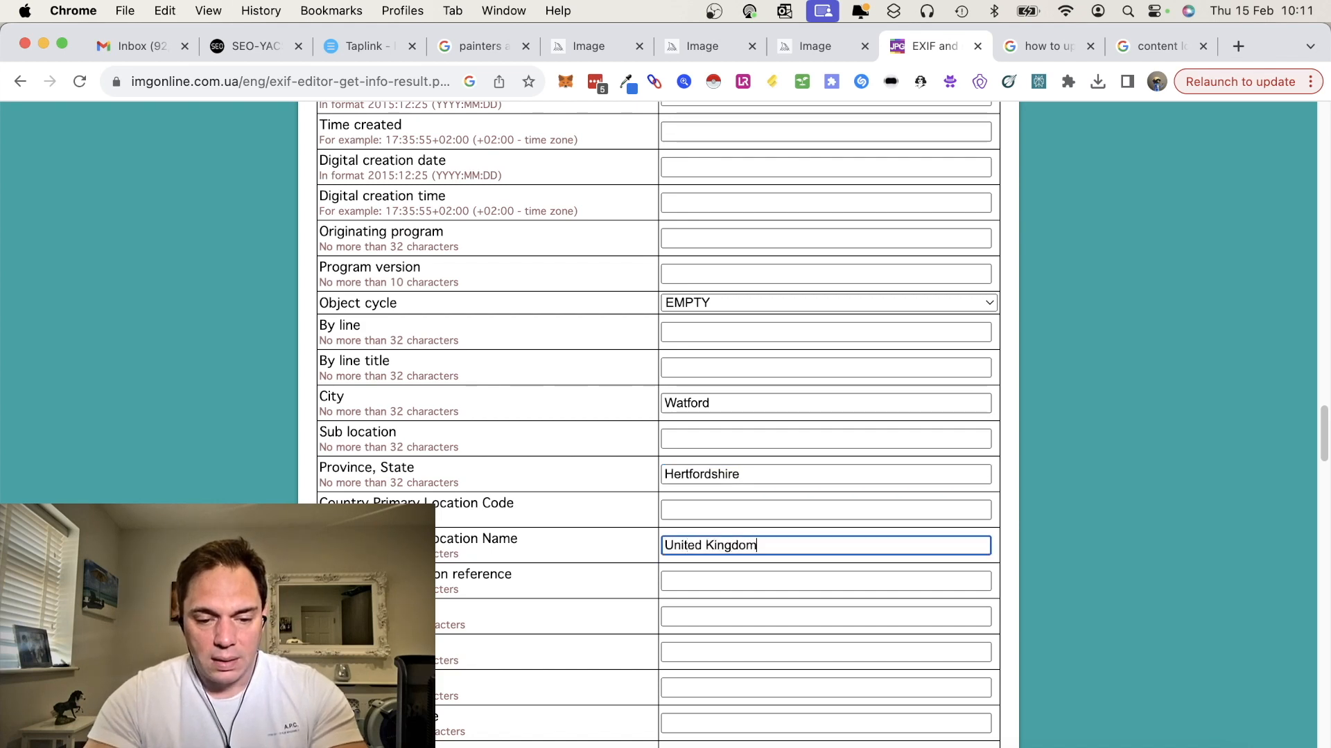
Fill in the XMP work e-mail and work telephone fields with the business's contact e-mail and phone number
scroll(533, 653, down, 10)
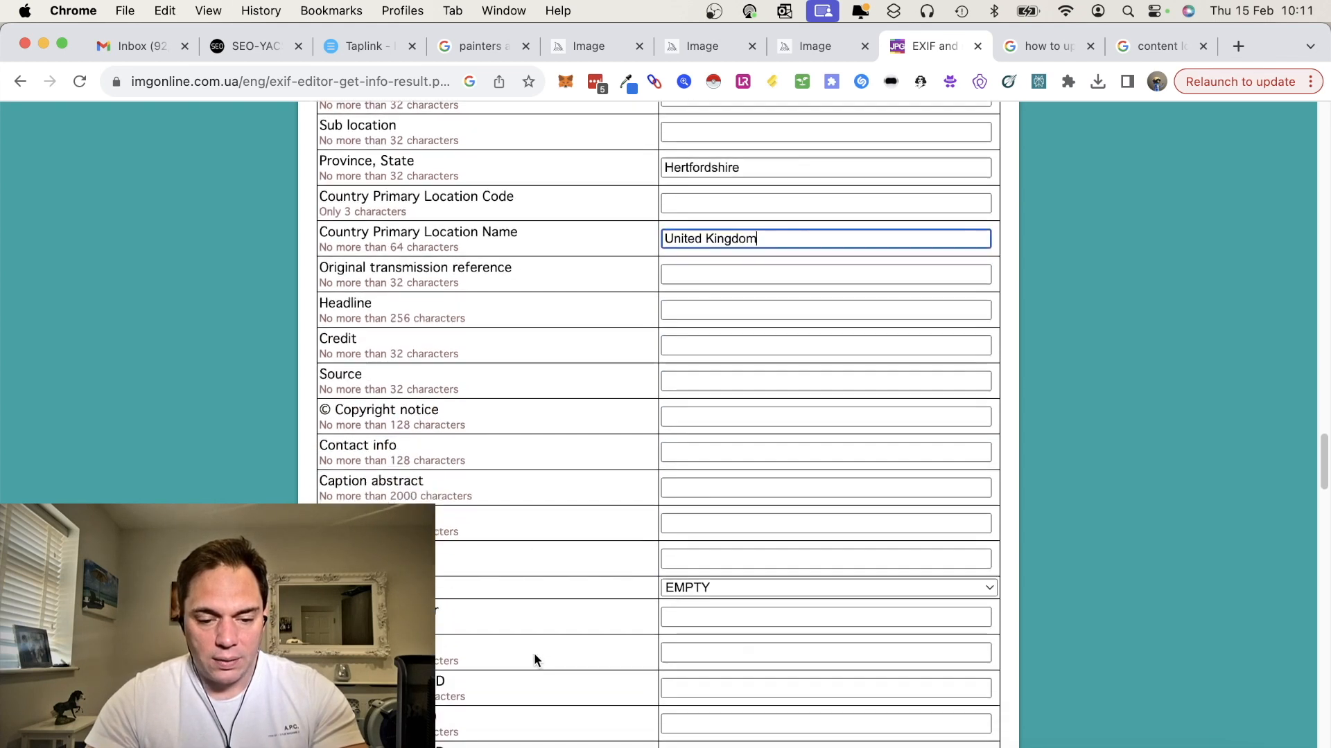
scroll(533, 652, down, 10)
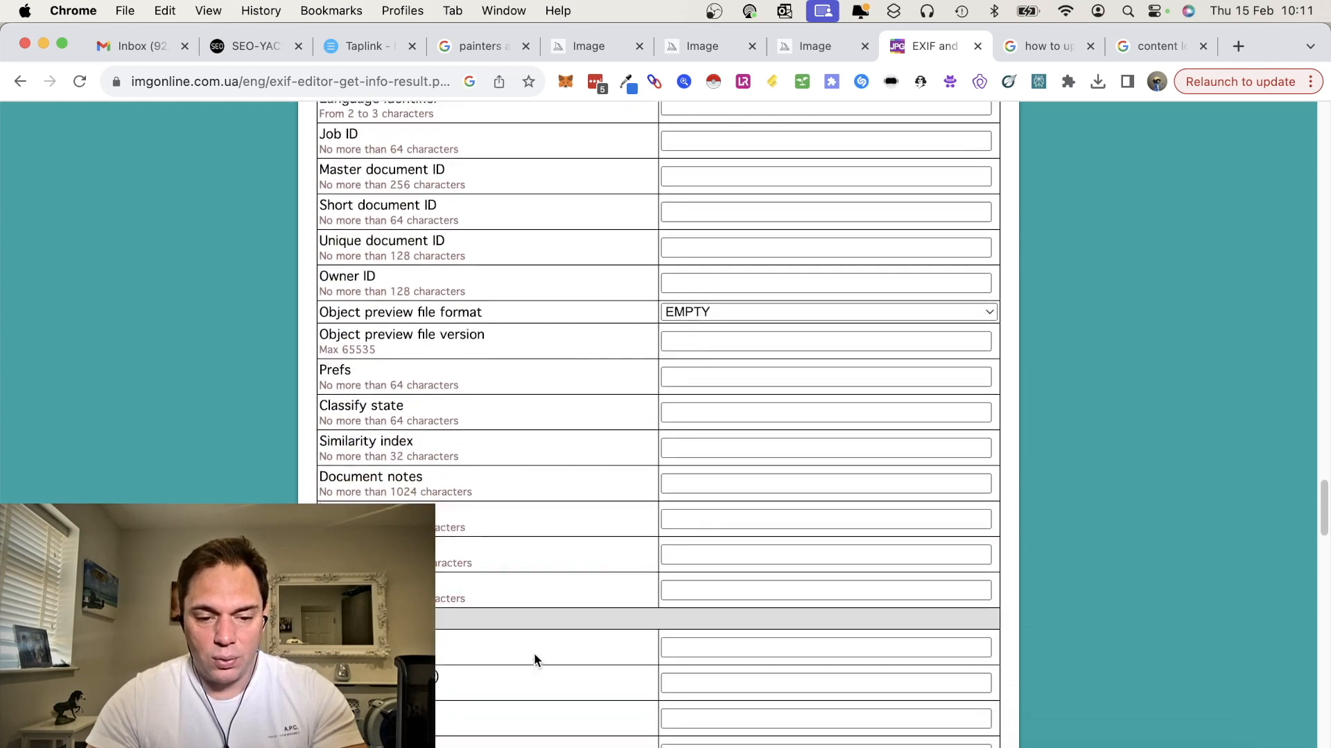
scroll(534, 653, down, 9)
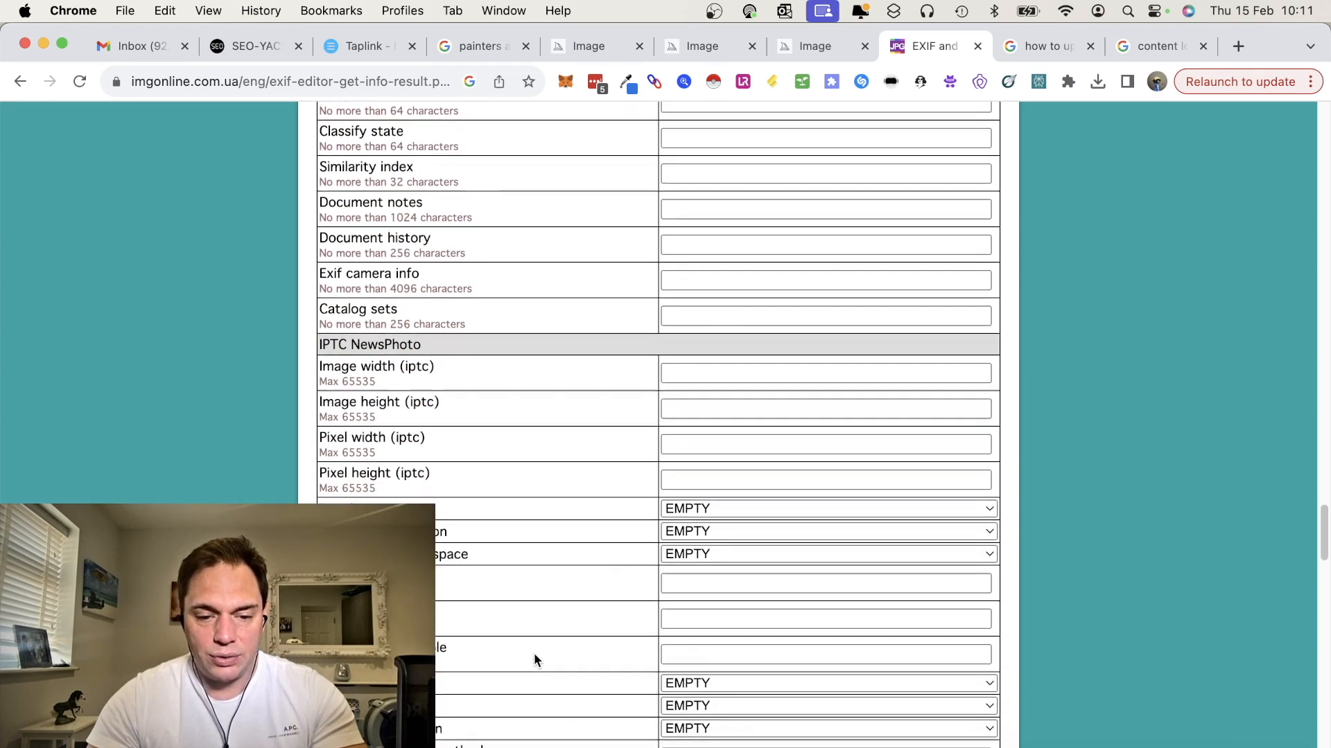
scroll(535, 658, down, 14)
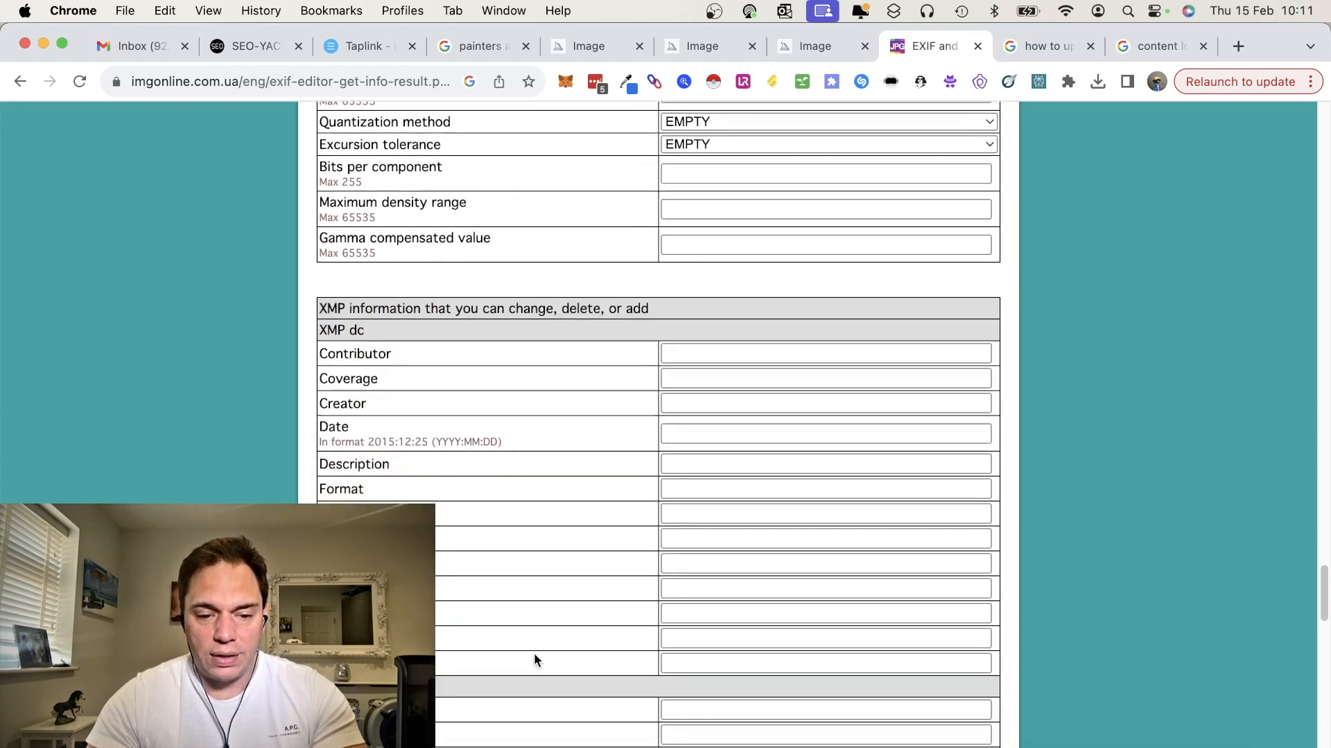
scroll(534, 653, down, 8)
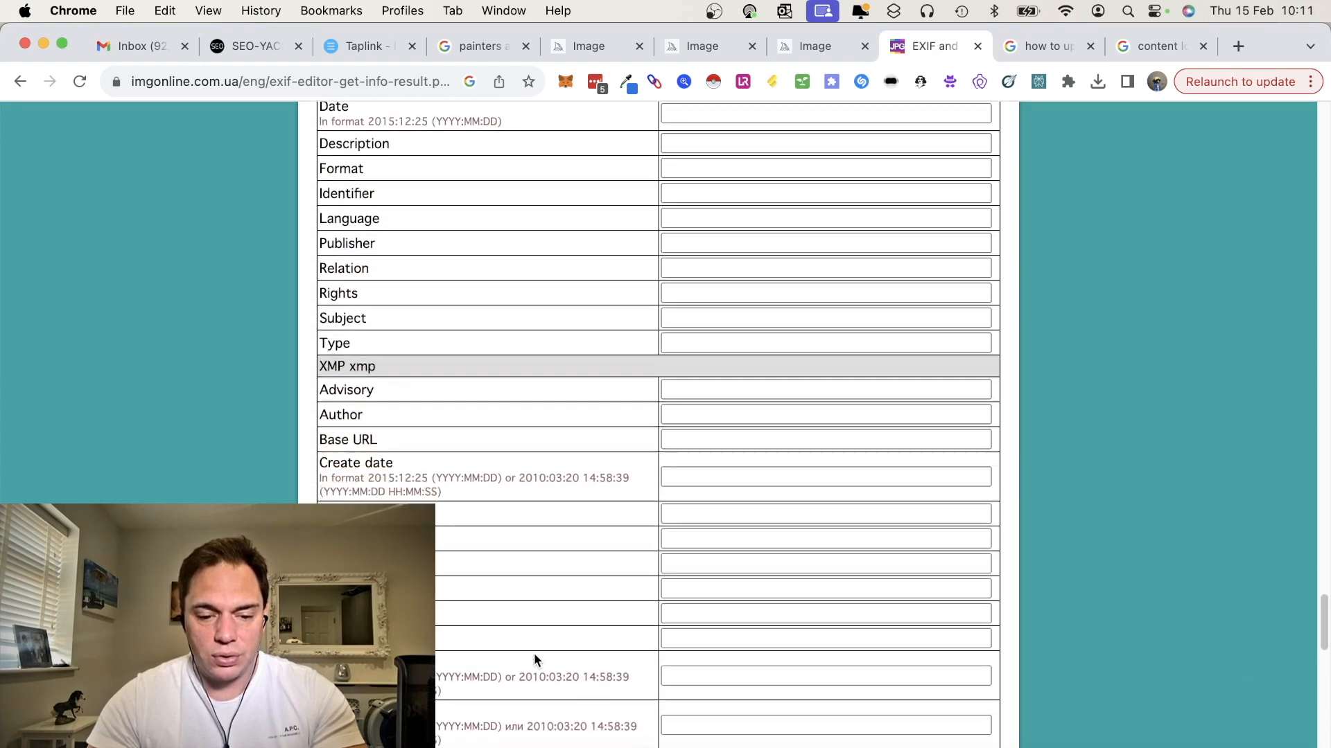
scroll(534, 653, down, 2)
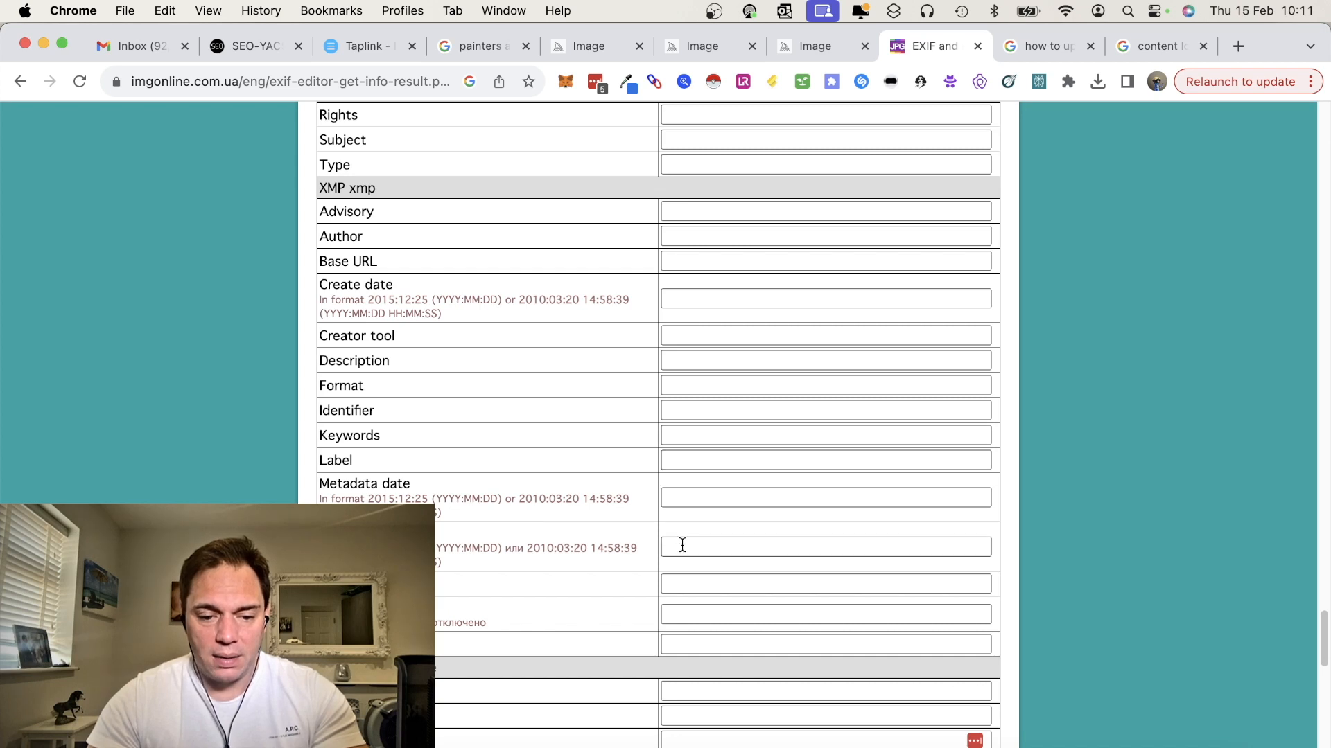
scroll(680, 544, down, 1)
scroll(682, 545, down, 13)
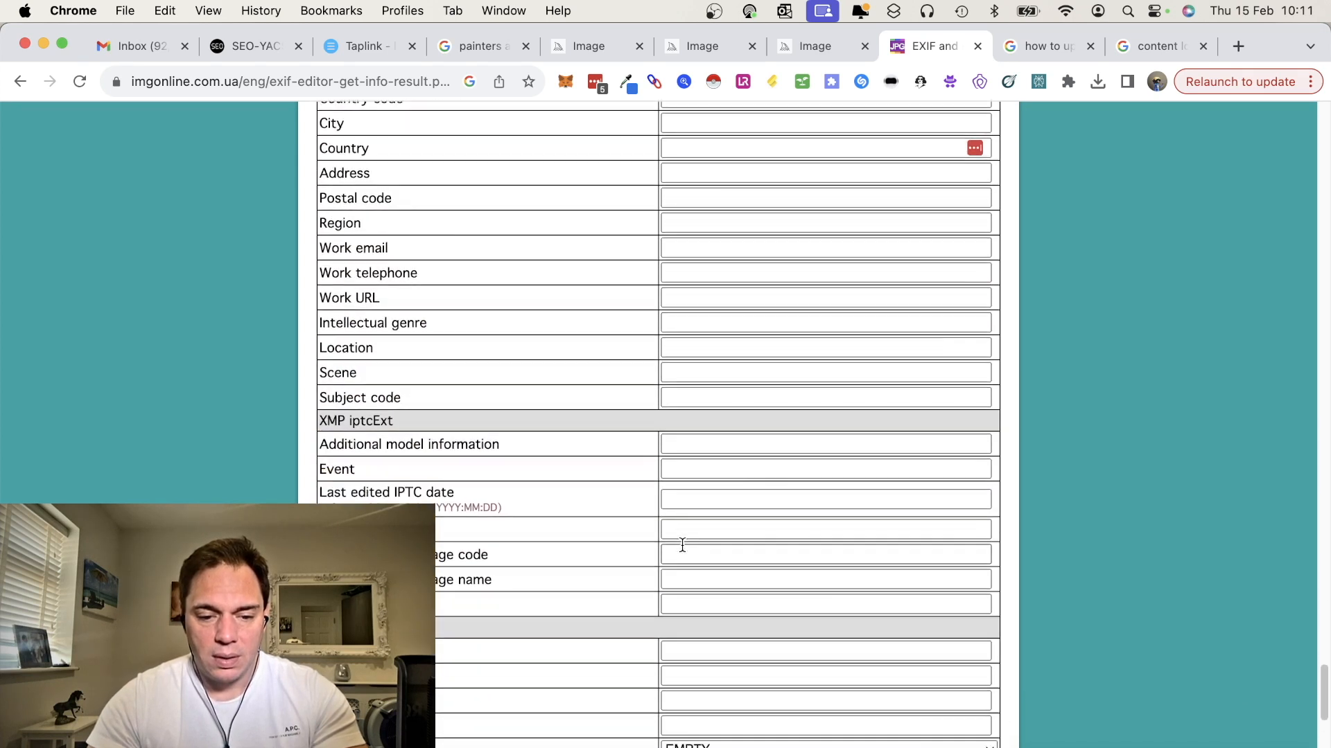
scroll(682, 544, up, 1)
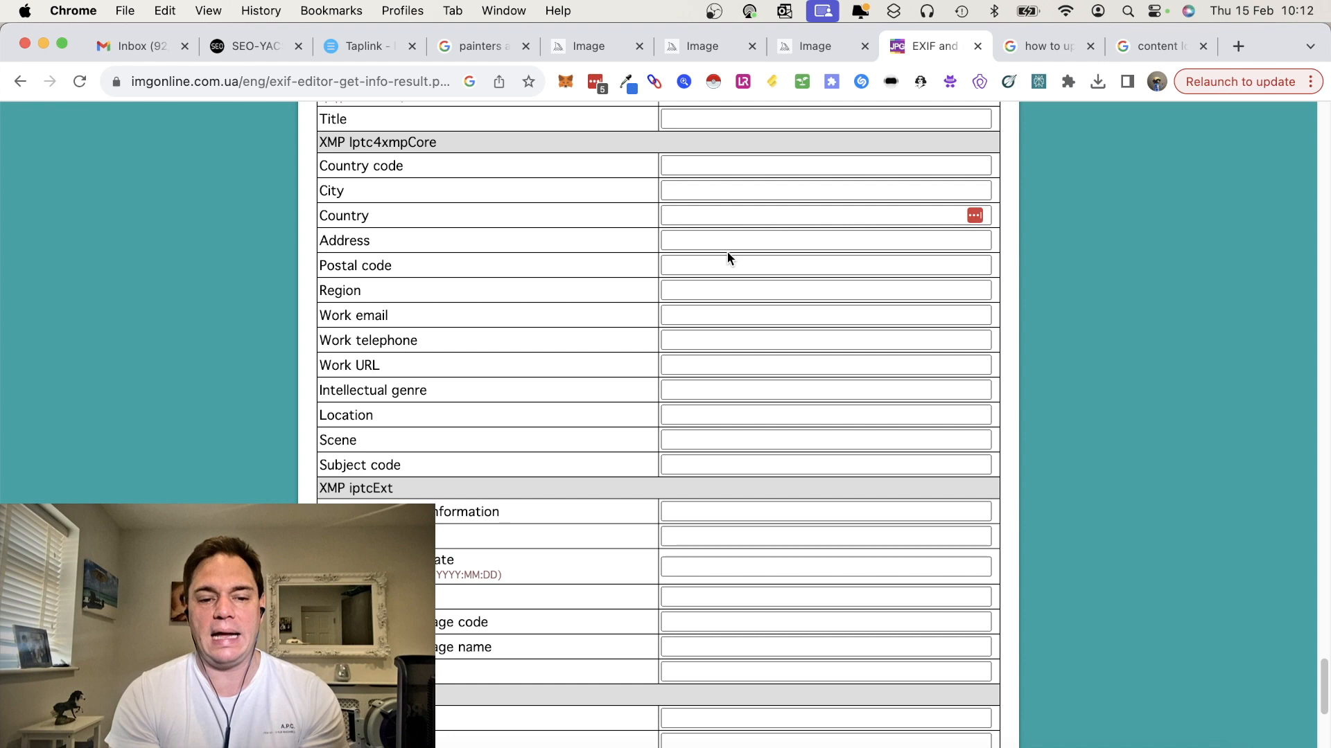
click(696, 312)
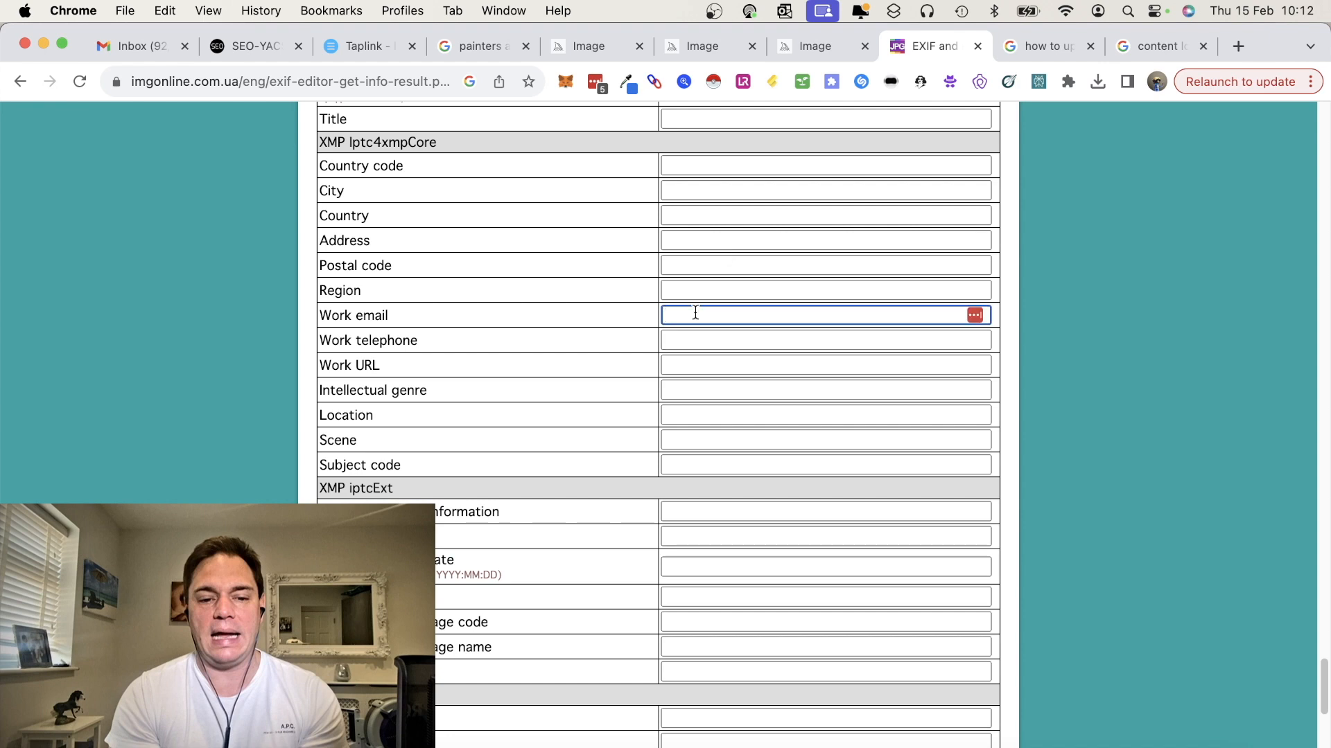
key(Tab)
key(Tab)
text(https://her)
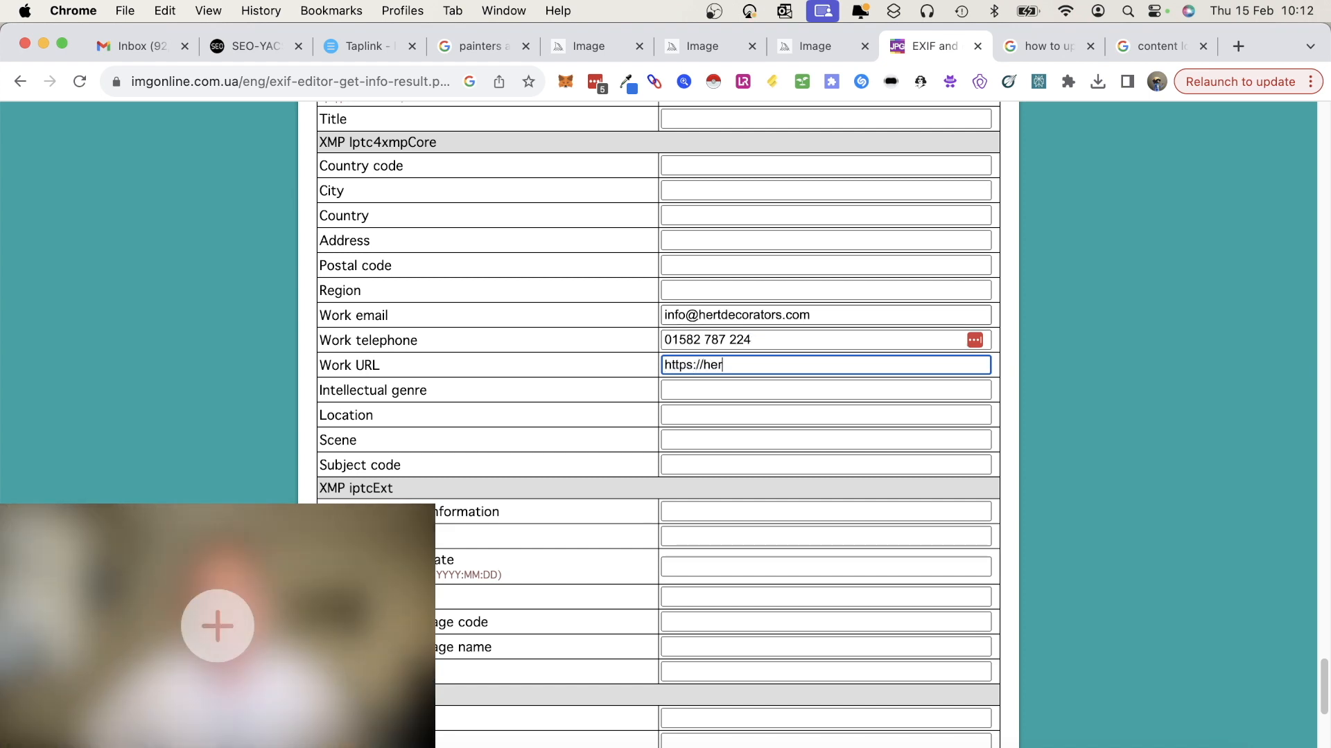
text(tsdecorators.com)
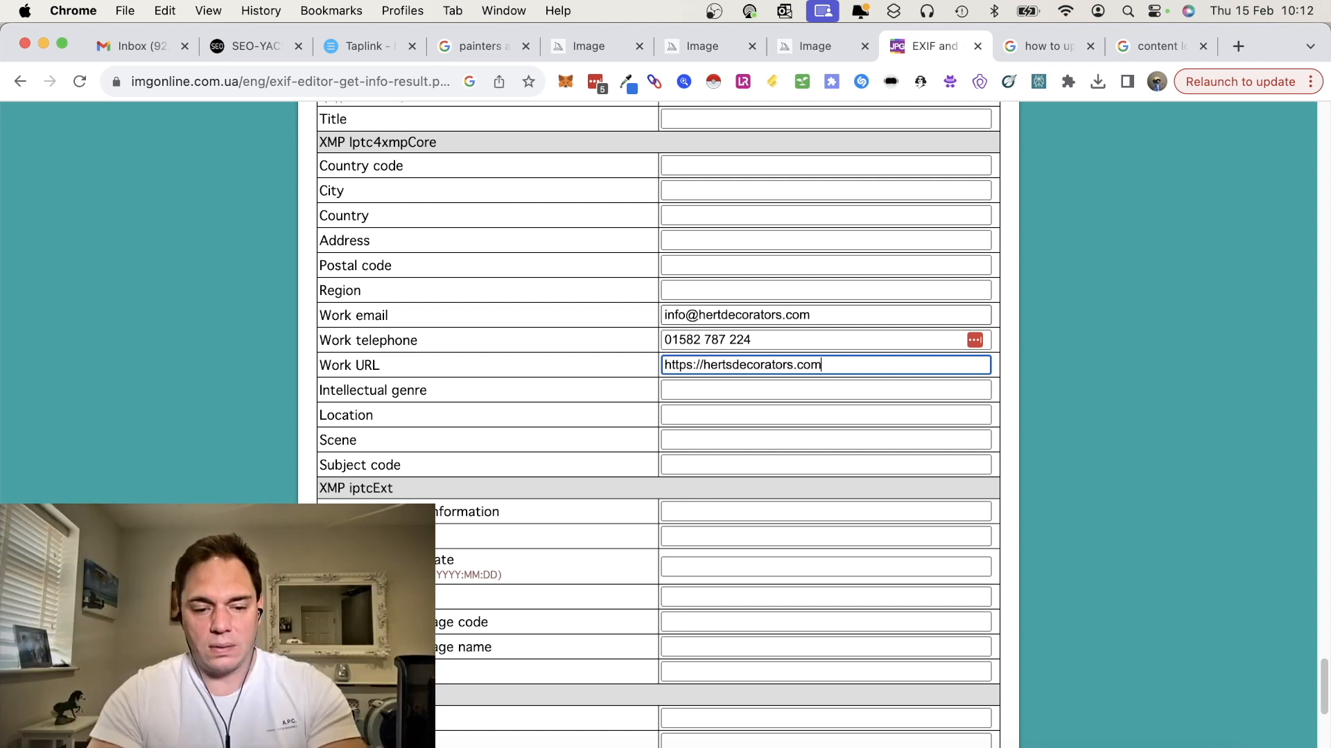
Set the XMP core Location field to Watford
key(Tab)
key(Tab)
text(WEa)
key(BackSpace)
key(BackSpace)
text(a)
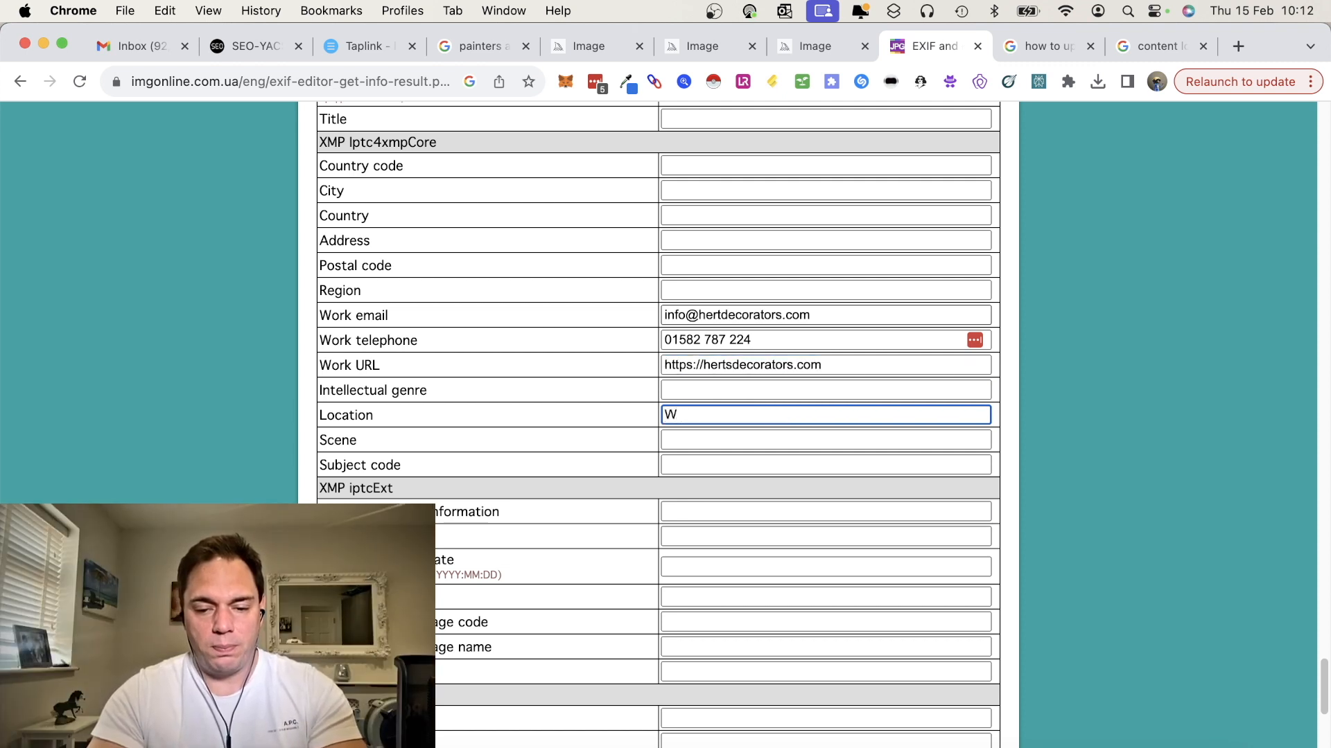
text(int)
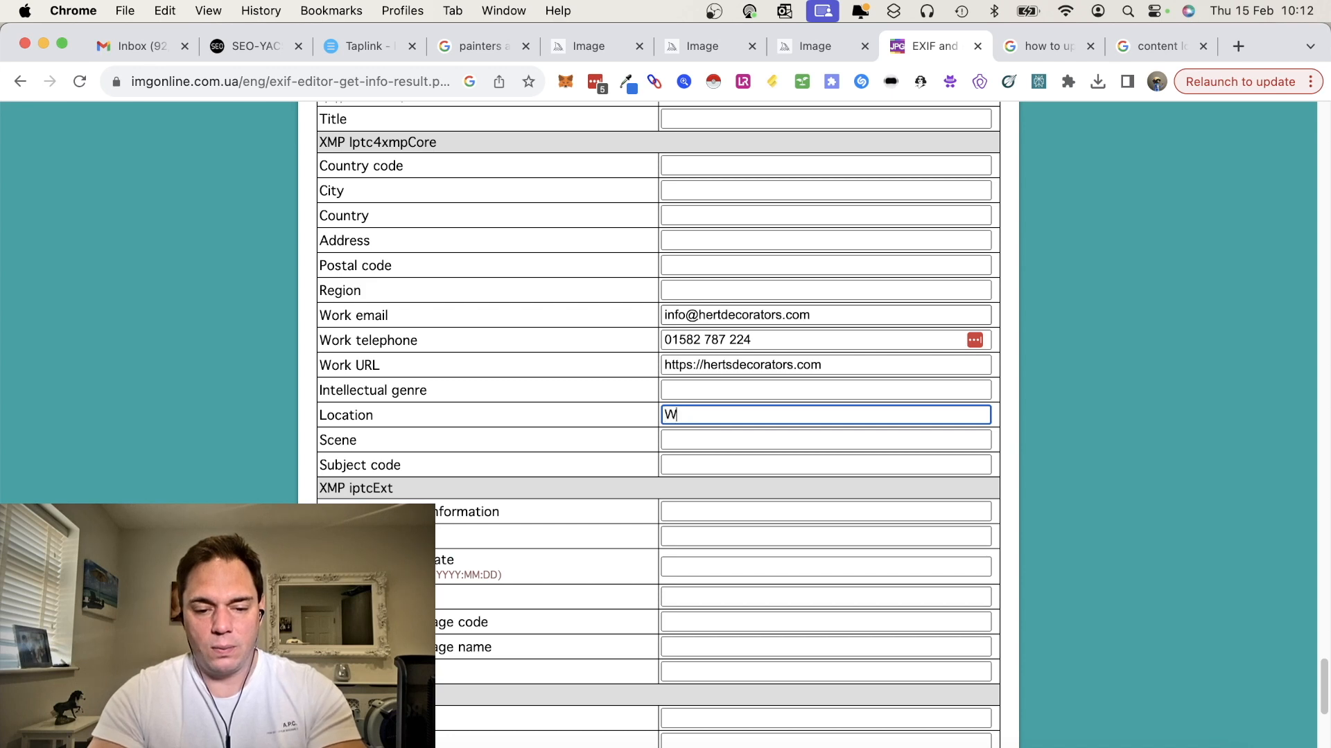
Set the XMP Photoshop city to Watford and the country to United Kingdom
scroll(767, 426, down, 5)
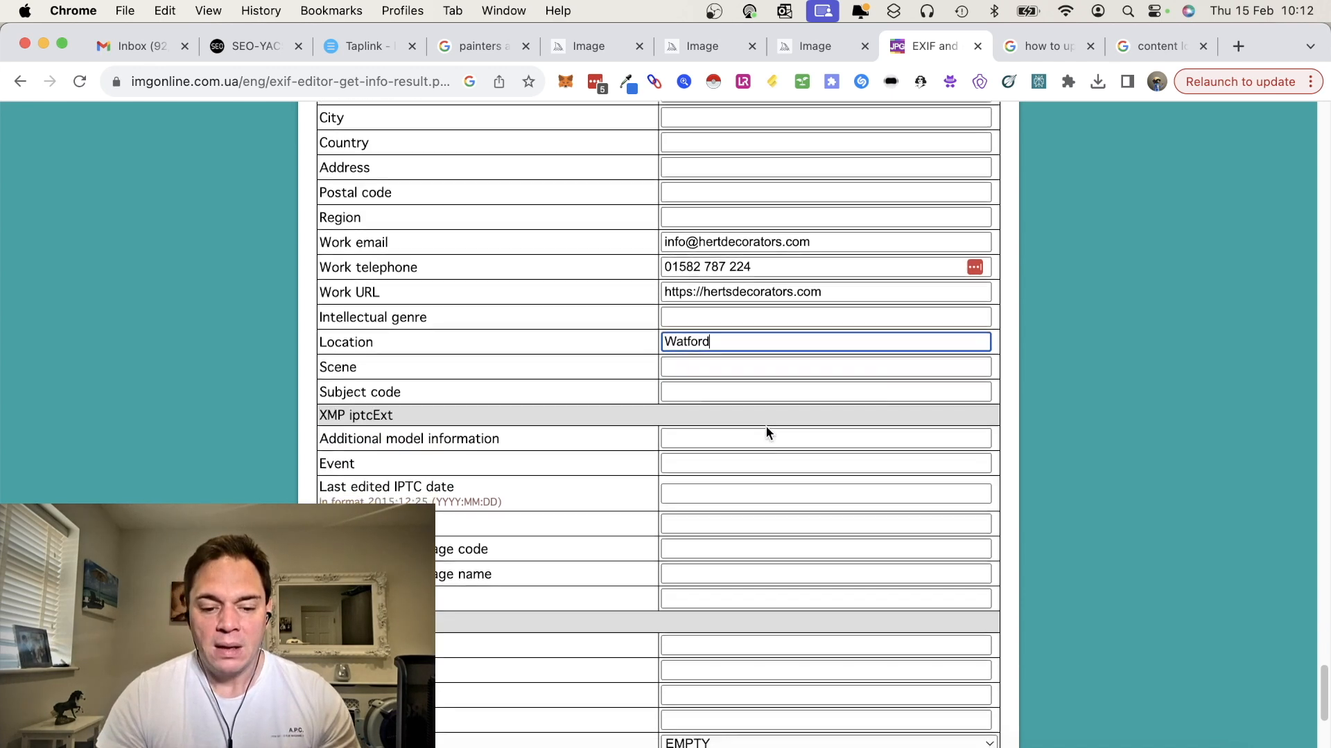
scroll(766, 427, down, 1)
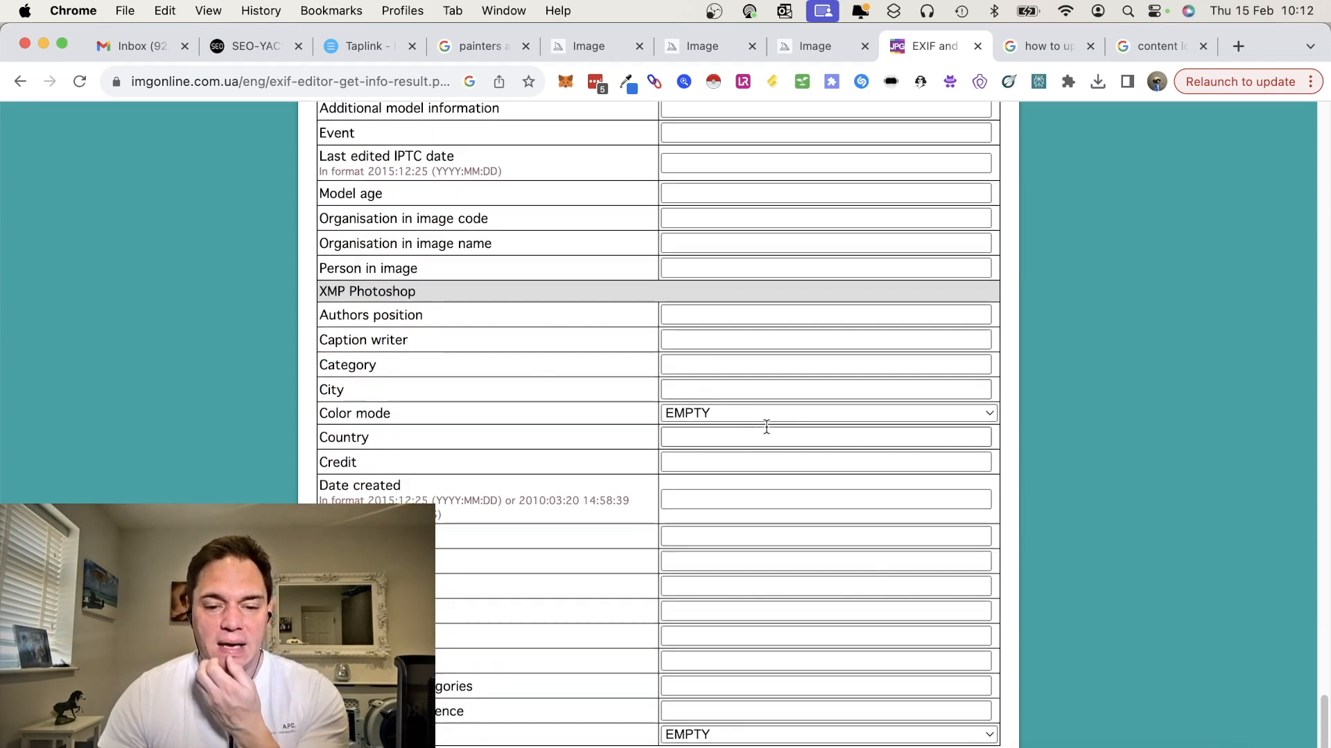
click(705, 388)
text(Watford)
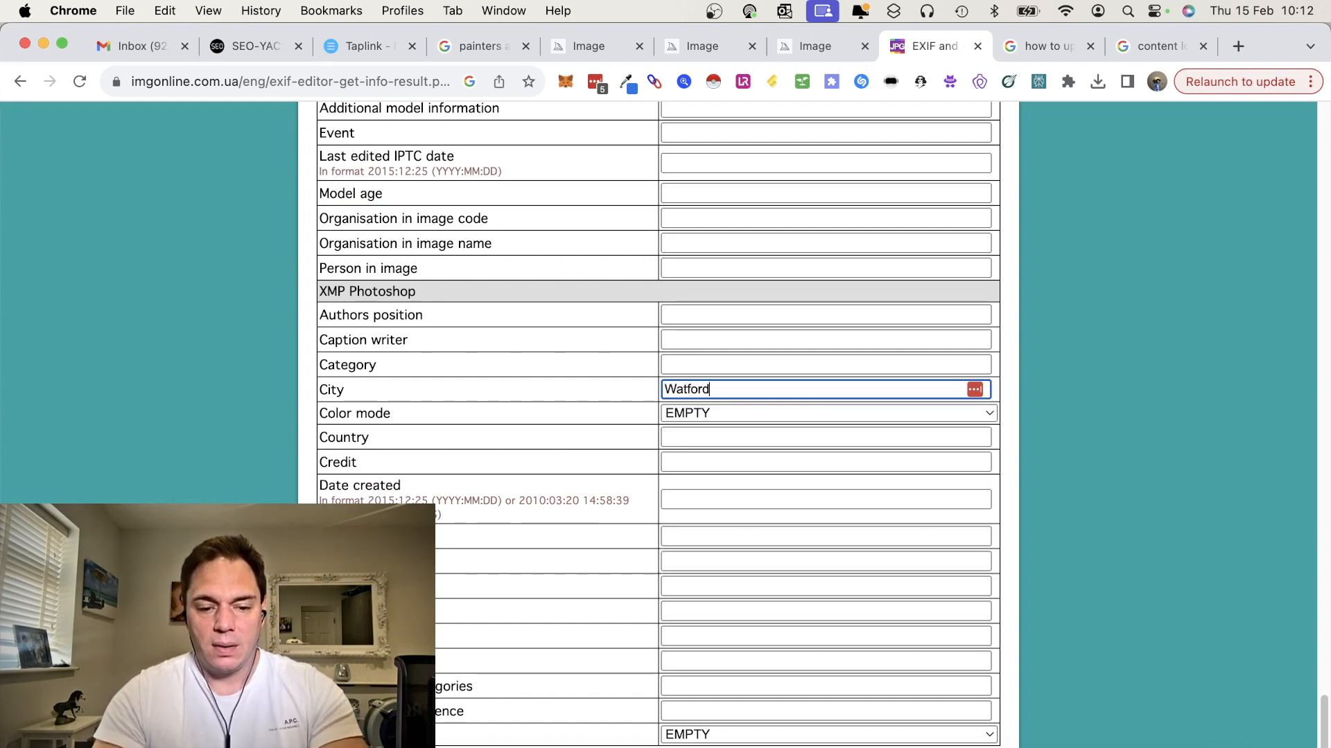
click(713, 437)
text(United King)
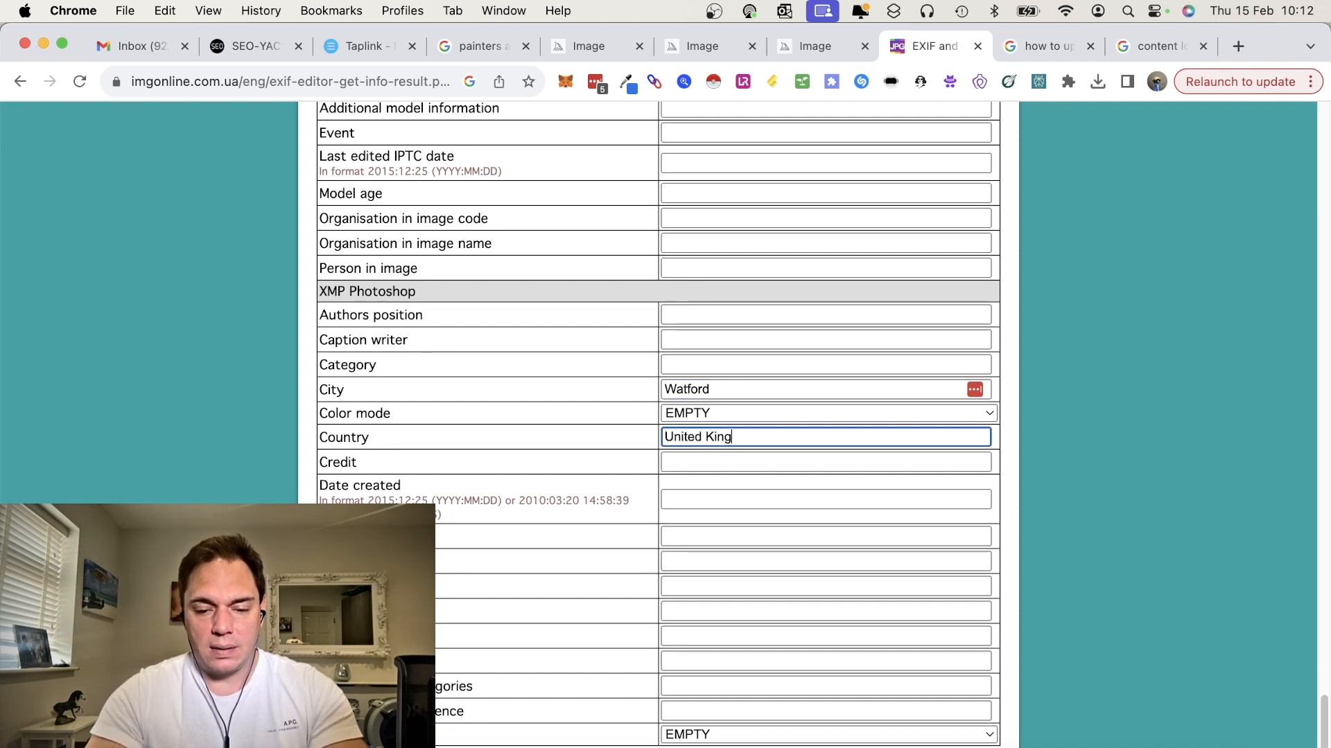
text(dom)
Write the edited metadata into the JPEG
scroll(649, 553, down, 5)
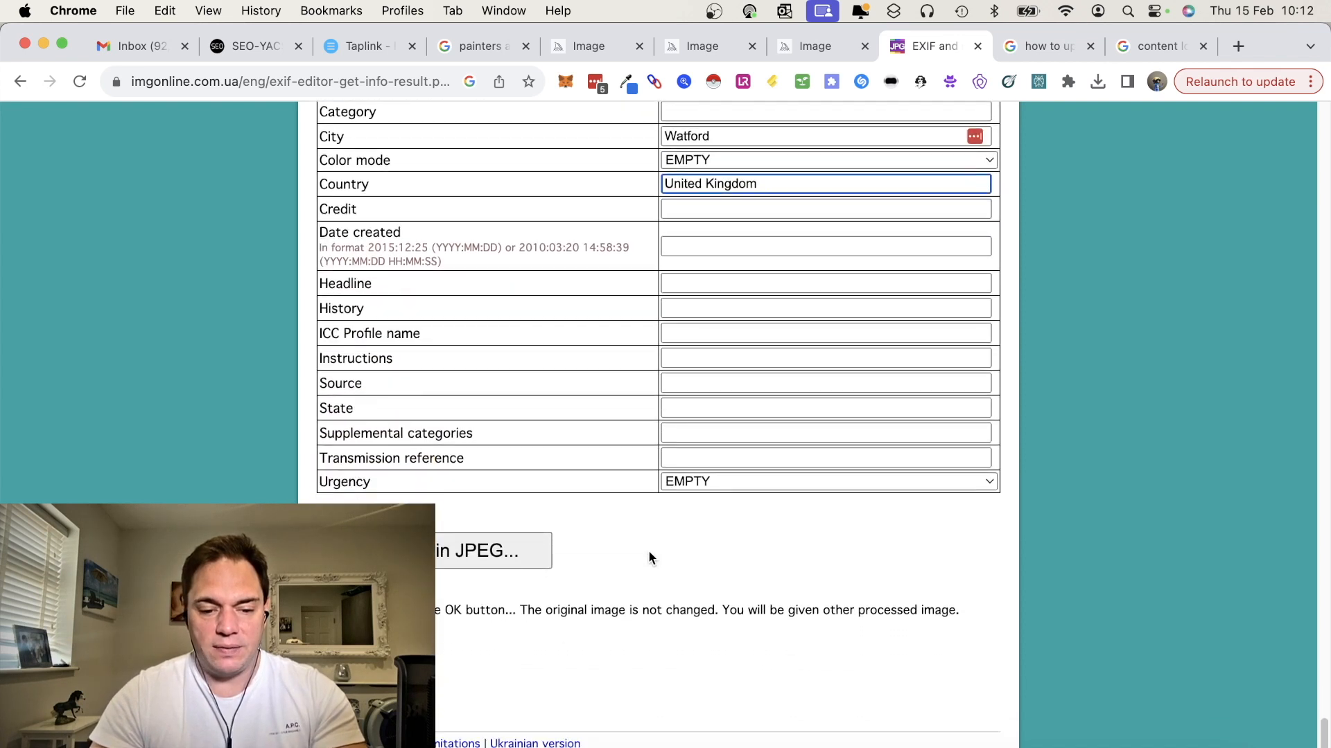
click(443, 542)
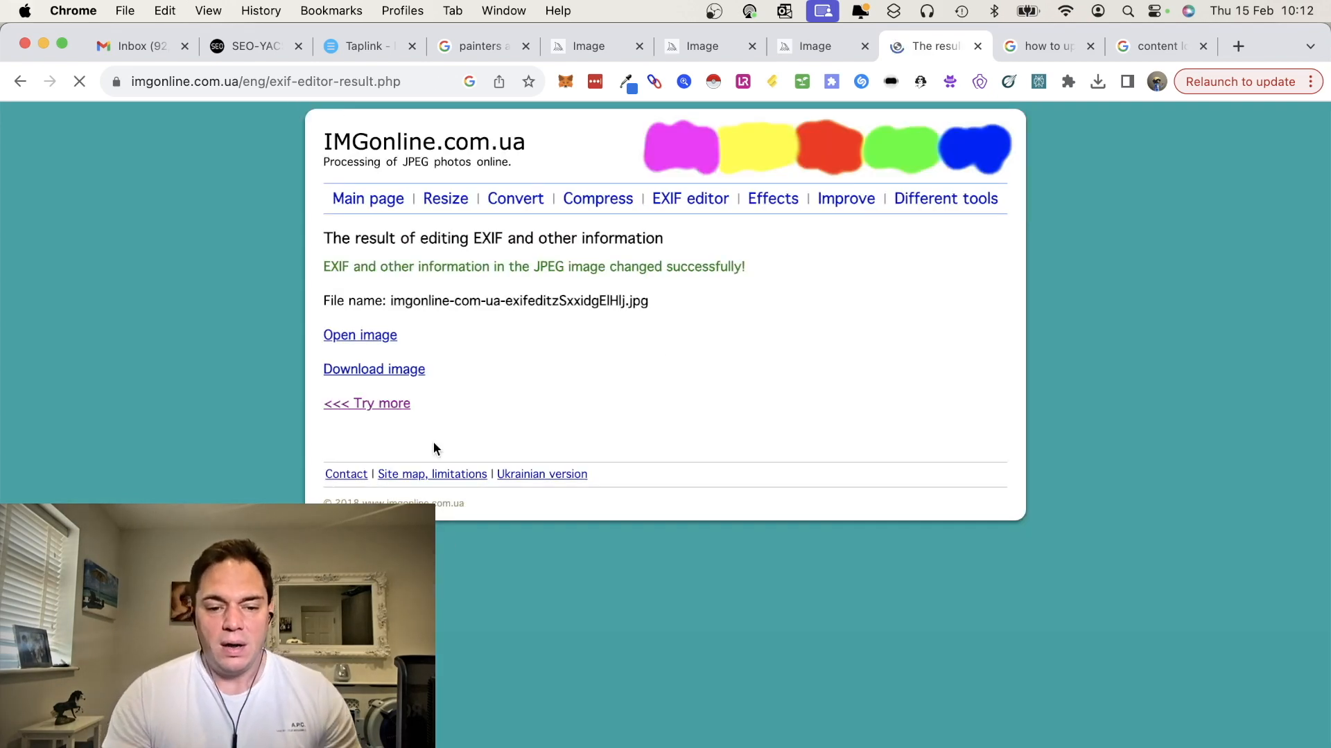
Open the processed image for a preview, then return to the editing result page
click(360, 342)
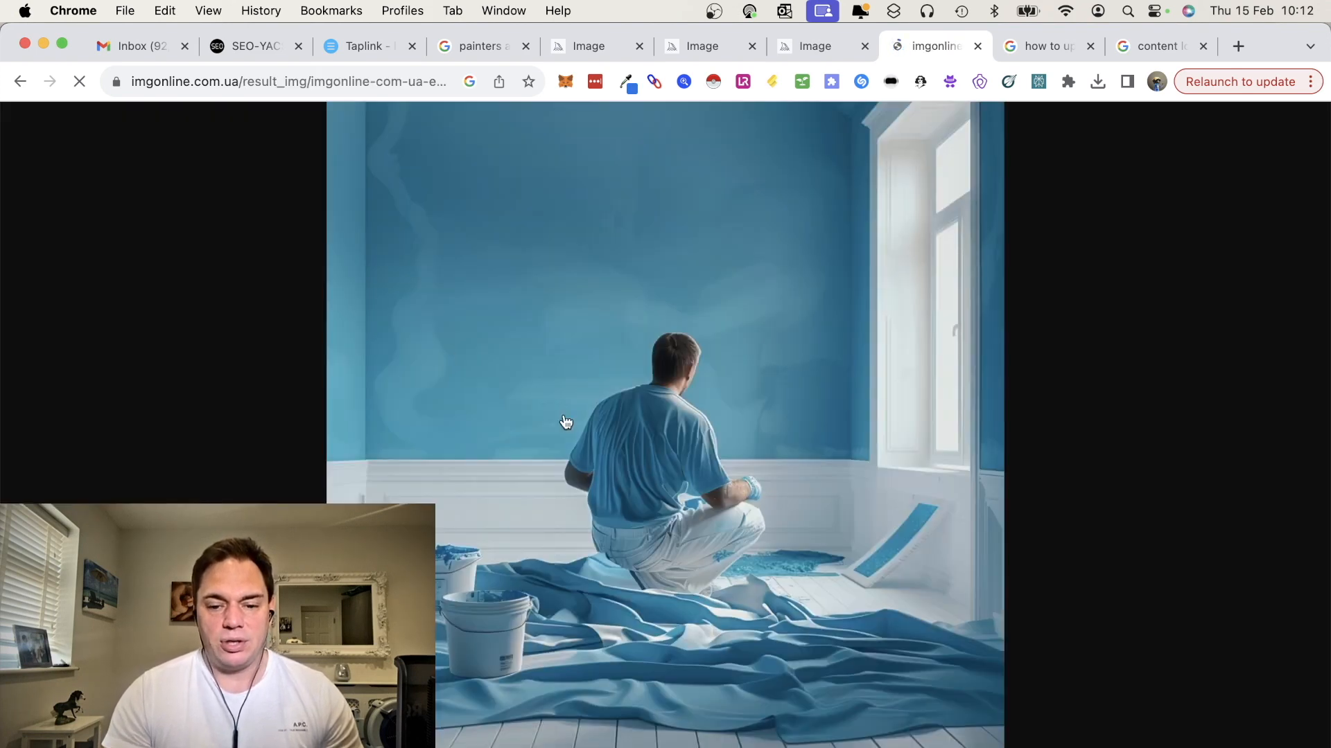
right_click(566, 422)
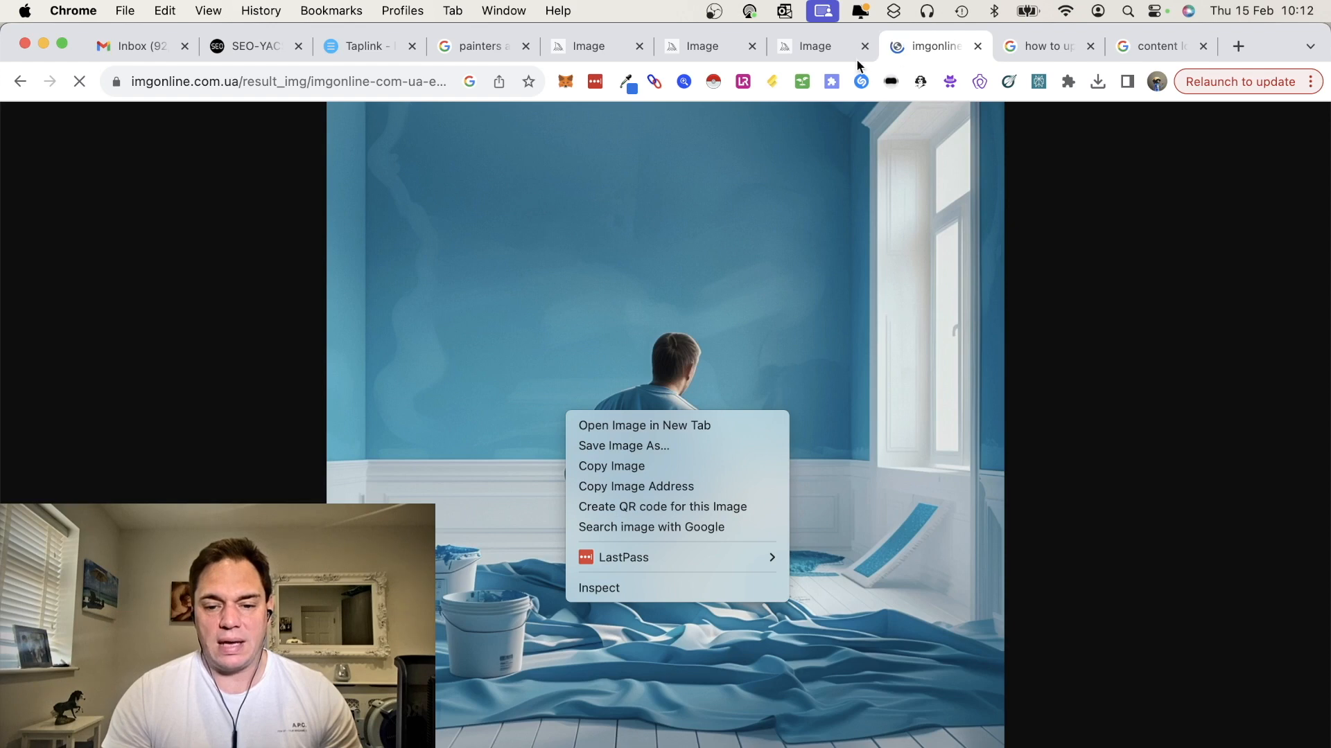
click(18, 83)
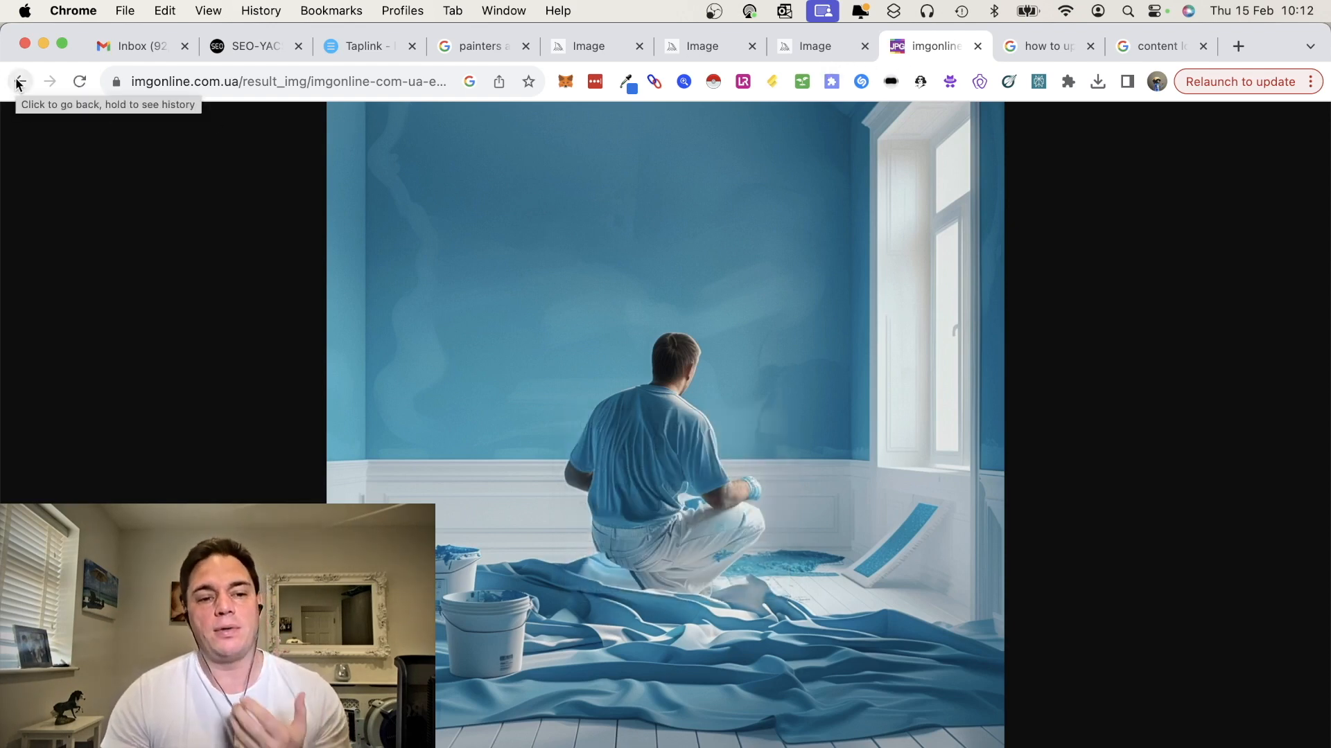
click(18, 84)
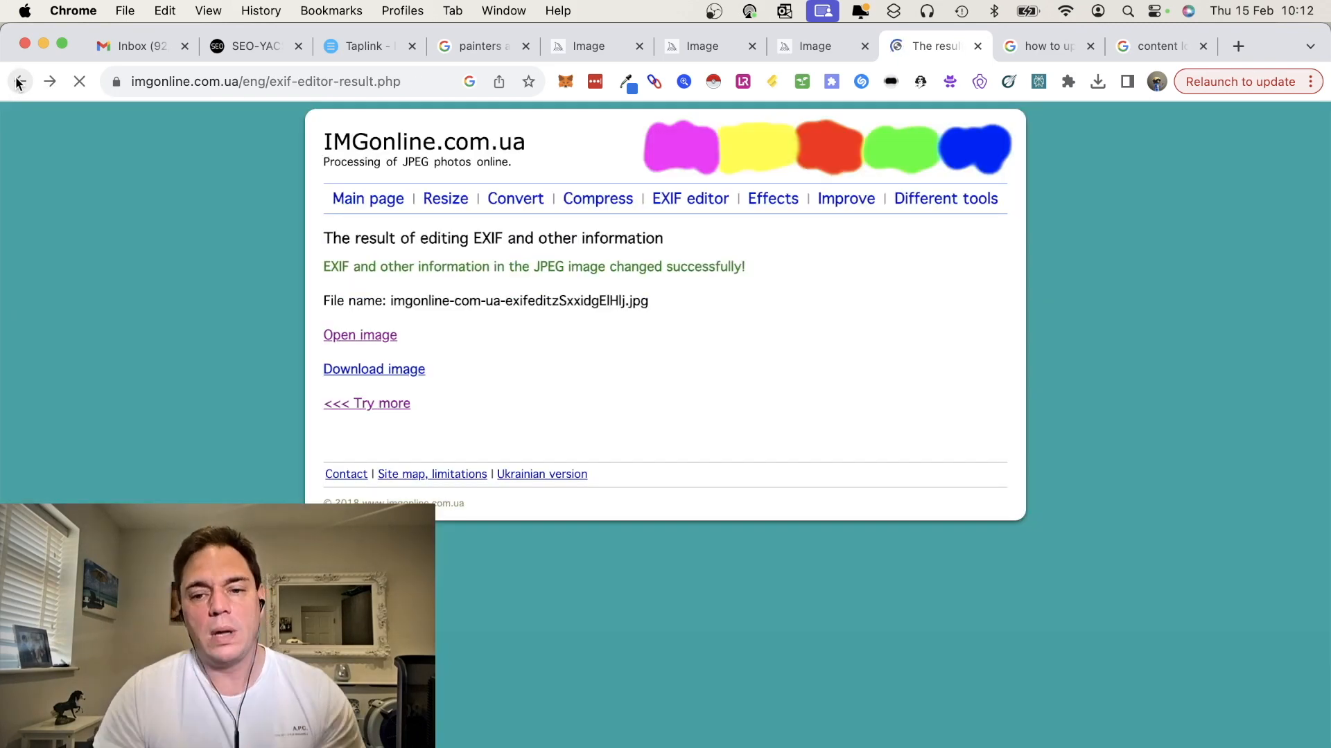
Download the processed image and open its file name and info inspector
click(392, 375)
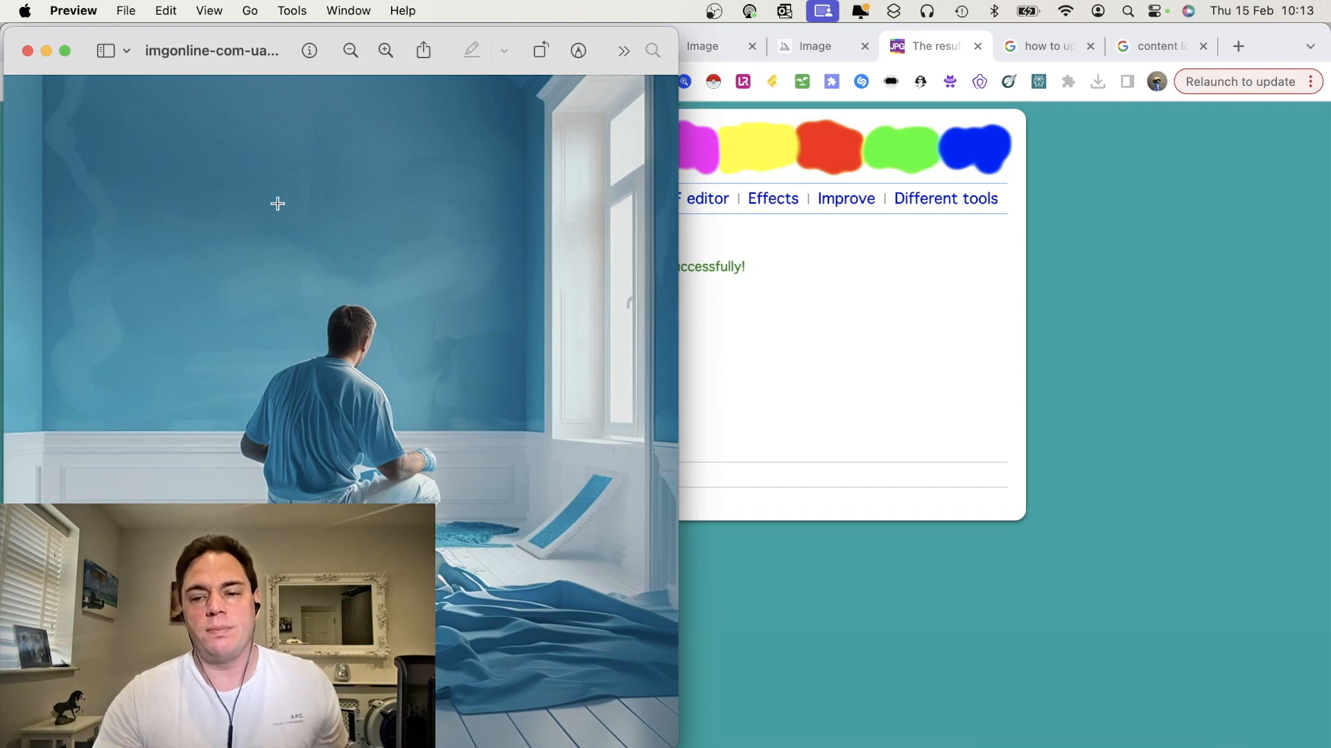
mouse_move(215, 52)
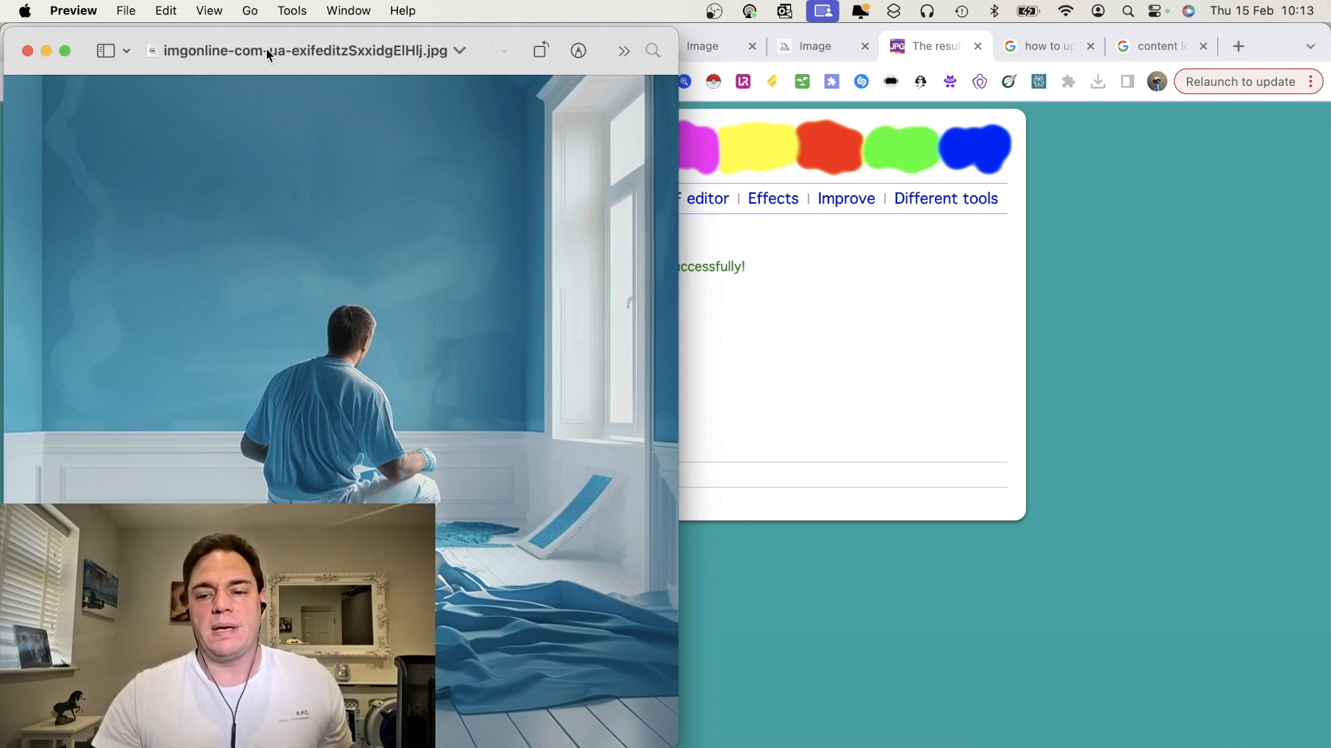
click(305, 53)
key(super+i)
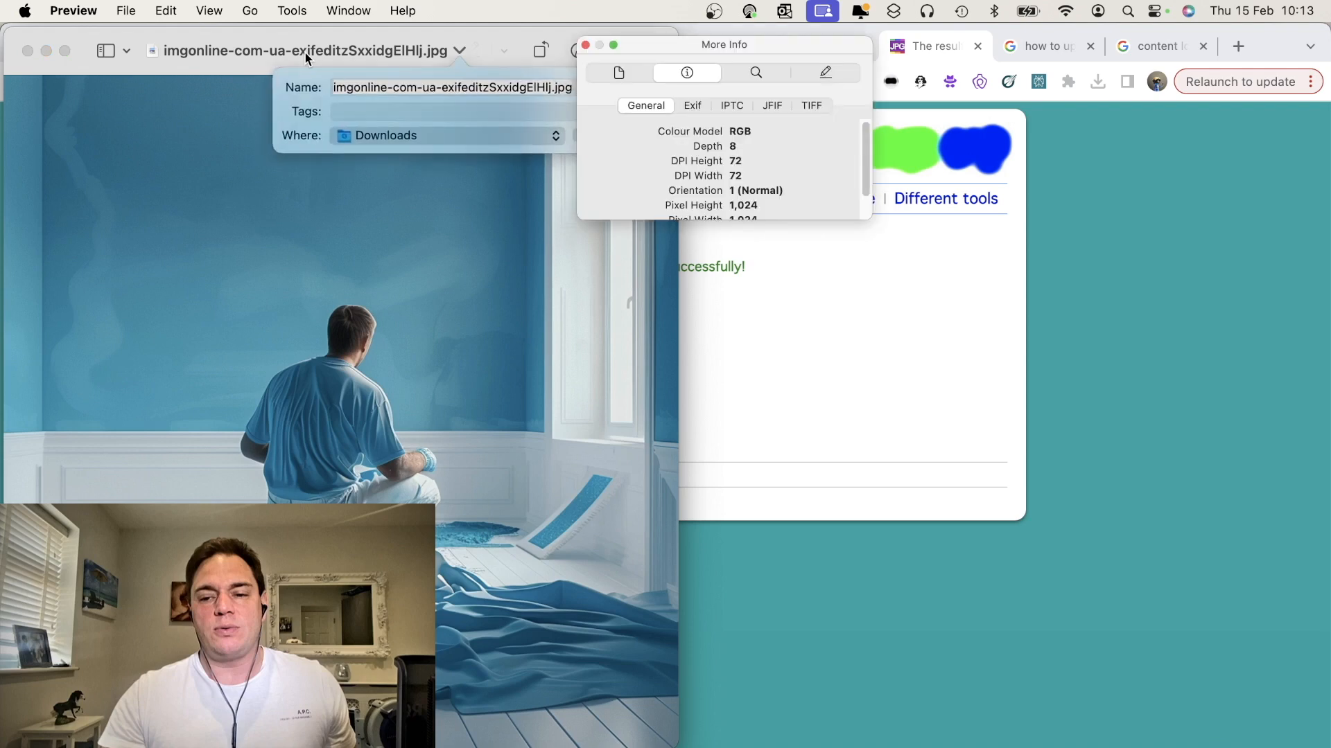
Inspect the downloaded image's Exif, IPTC, JFIF and TIFF metadata
click(469, 86)
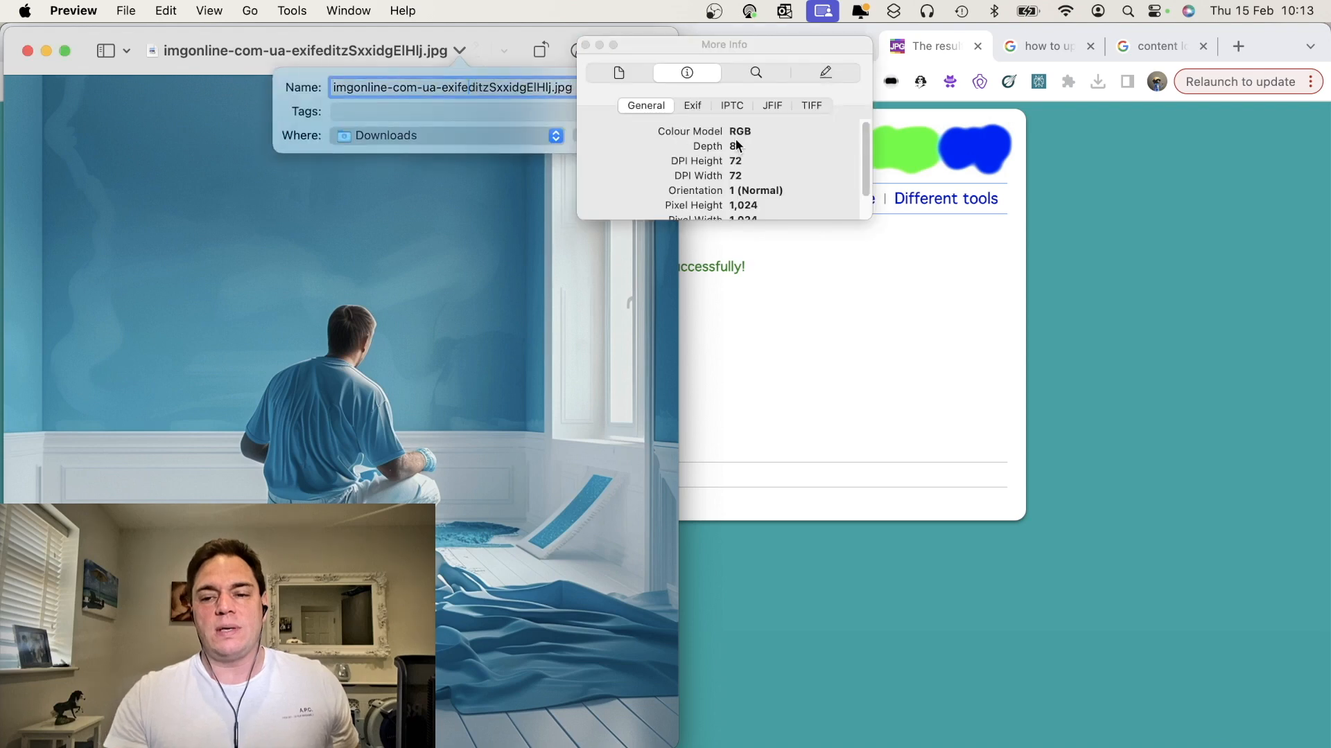
click(695, 107)
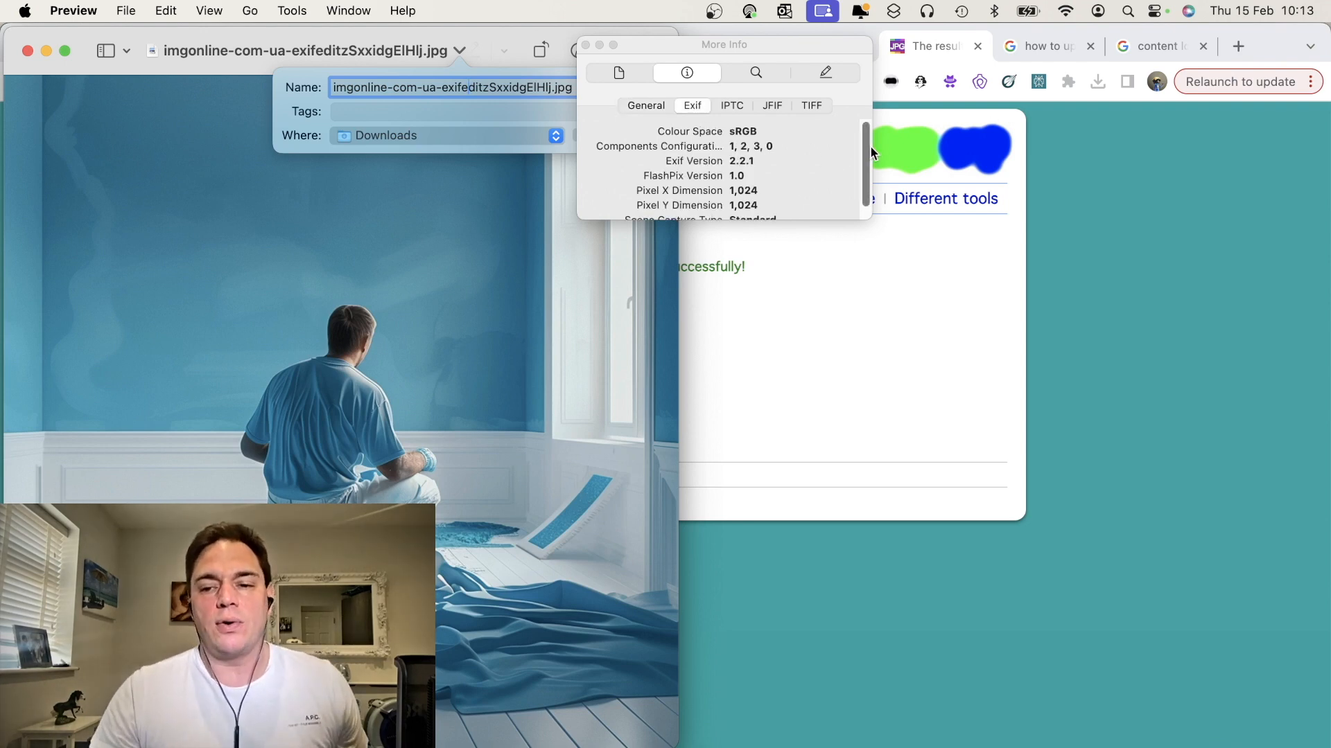
drag(870, 147, 865, 195)
drag(866, 268, 1000, 505)
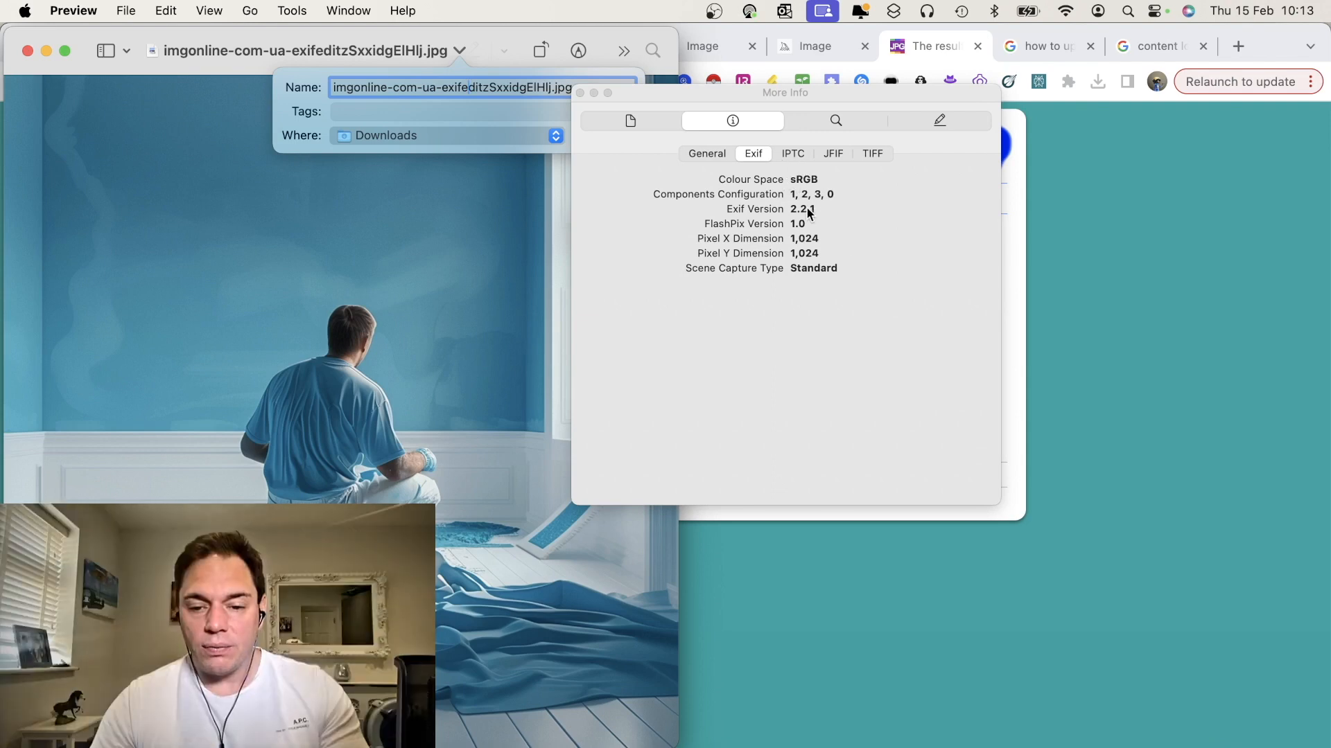
click(799, 155)
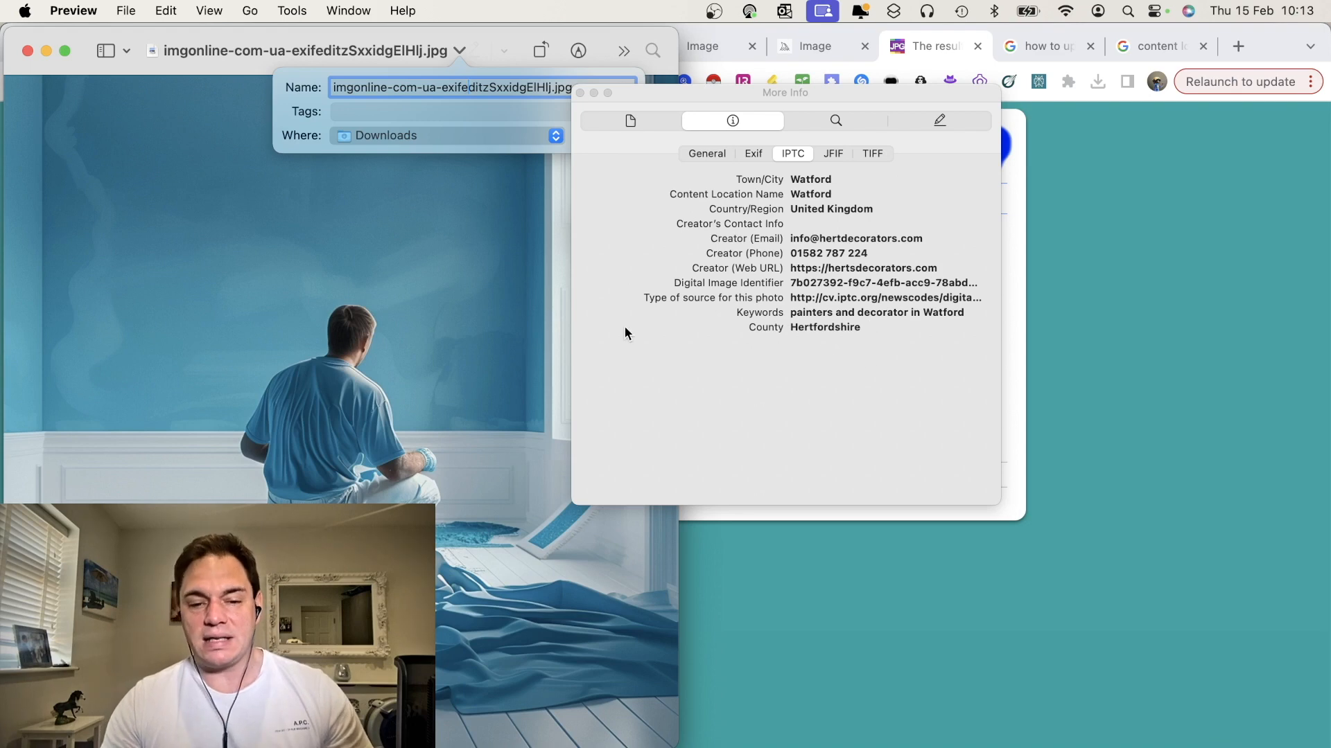
click(831, 154)
click(862, 153)
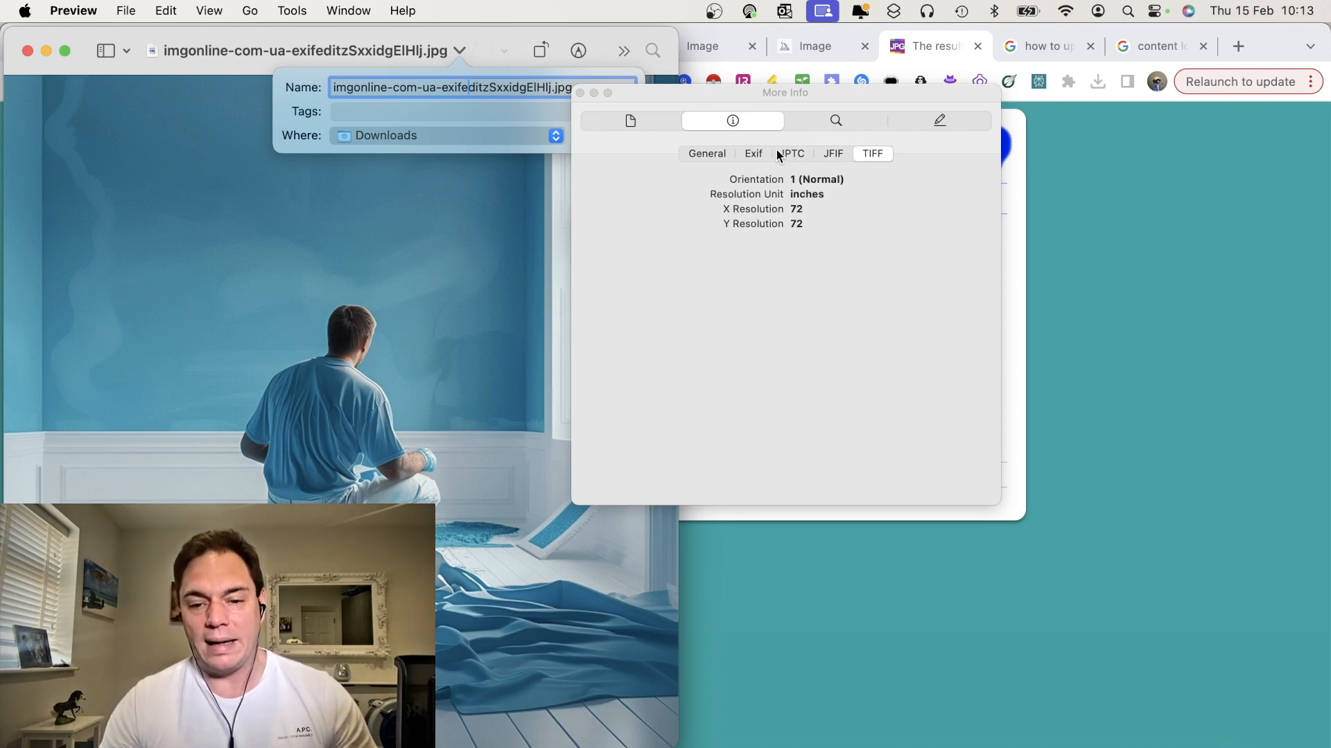
click(793, 154)
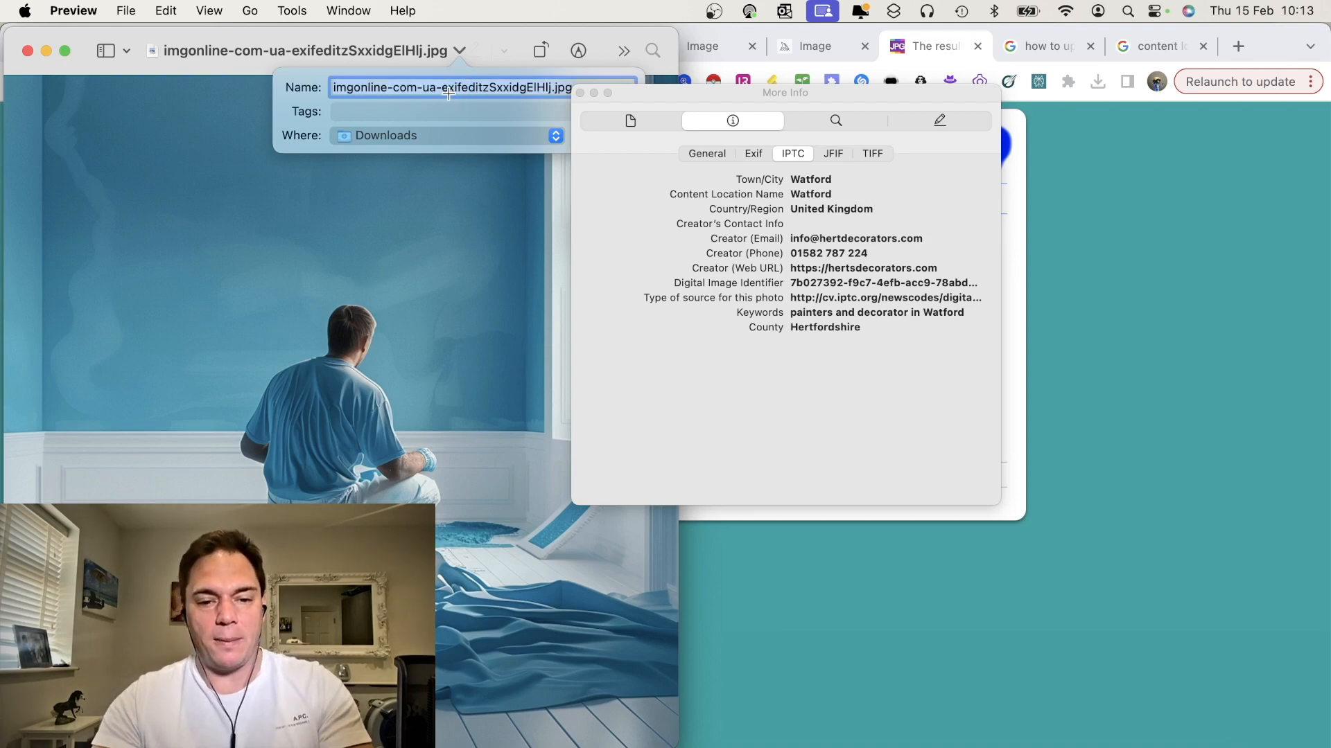
Rename the downloaded image as Painters and Decorators in Watford
text(Painters)
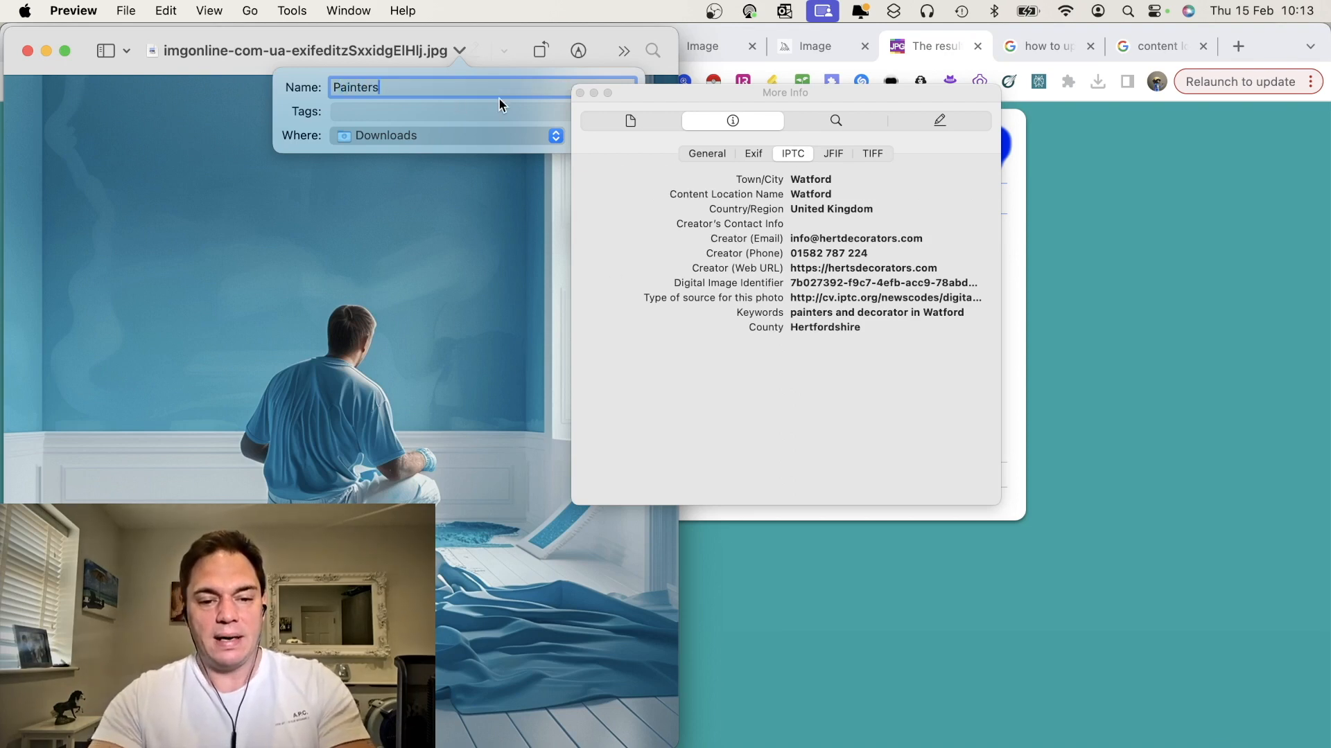
text( and Decorators in Watford)
key(Return)
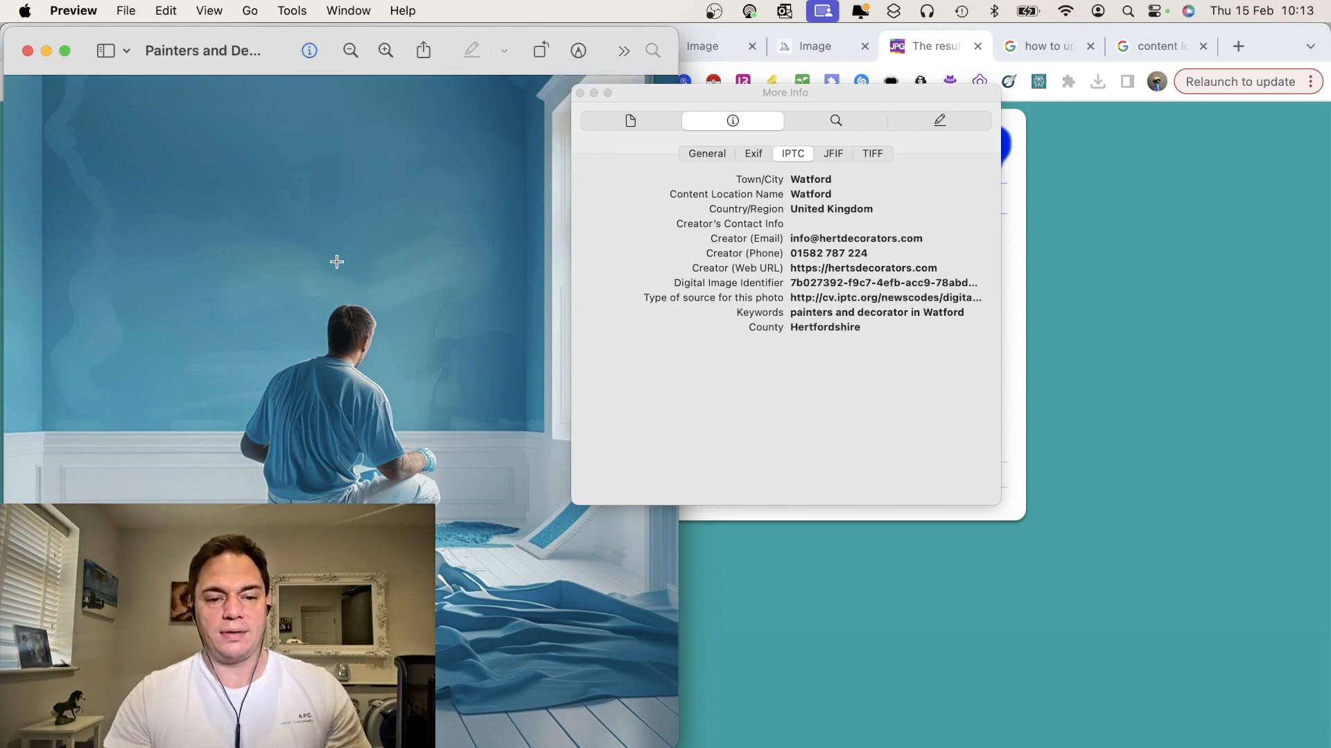
click(745, 626)
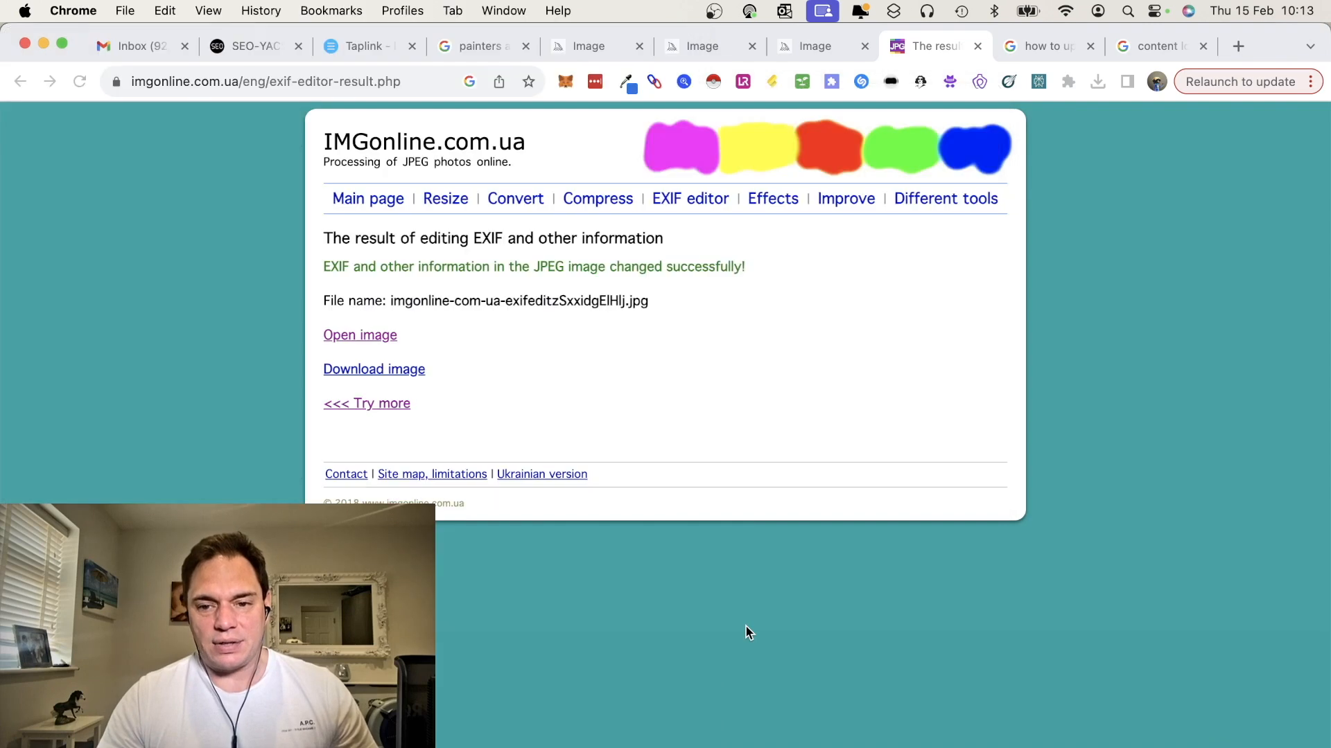